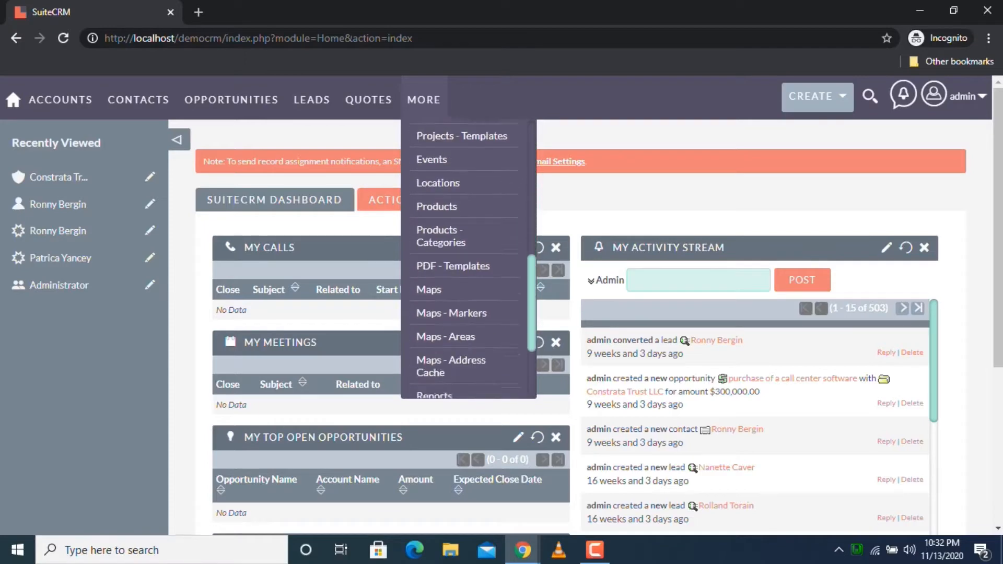
Open a blank account creation form and review the fields in its Overview and More Information sections.
mouse_move(138, 99)
mouse_move(231, 99)
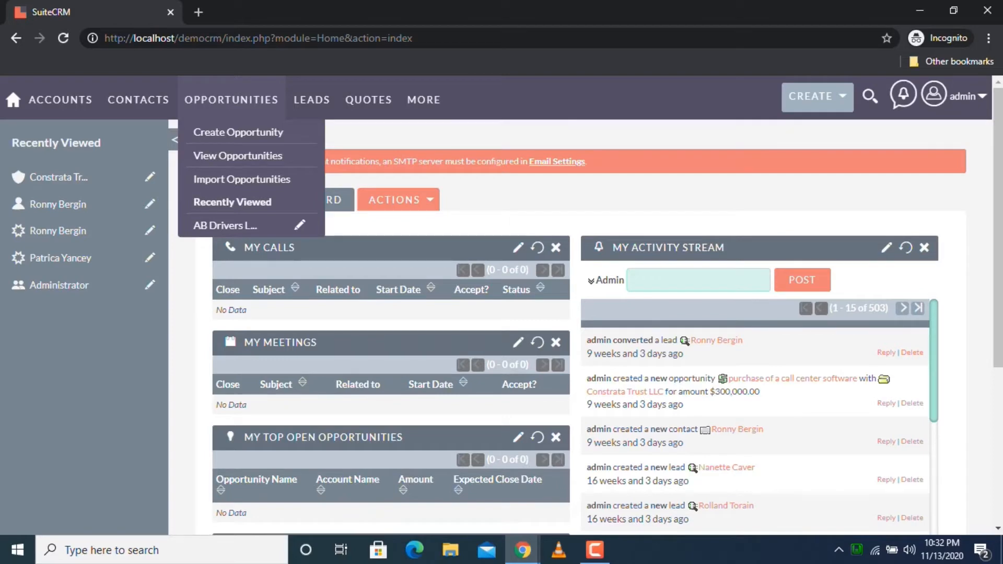
mouse_move(368, 100)
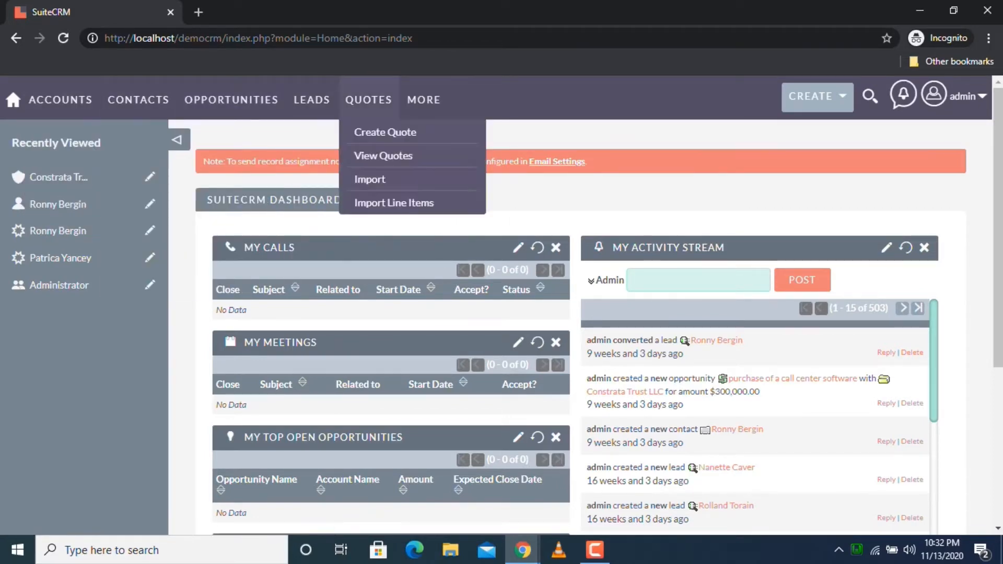
mouse_move(60, 99)
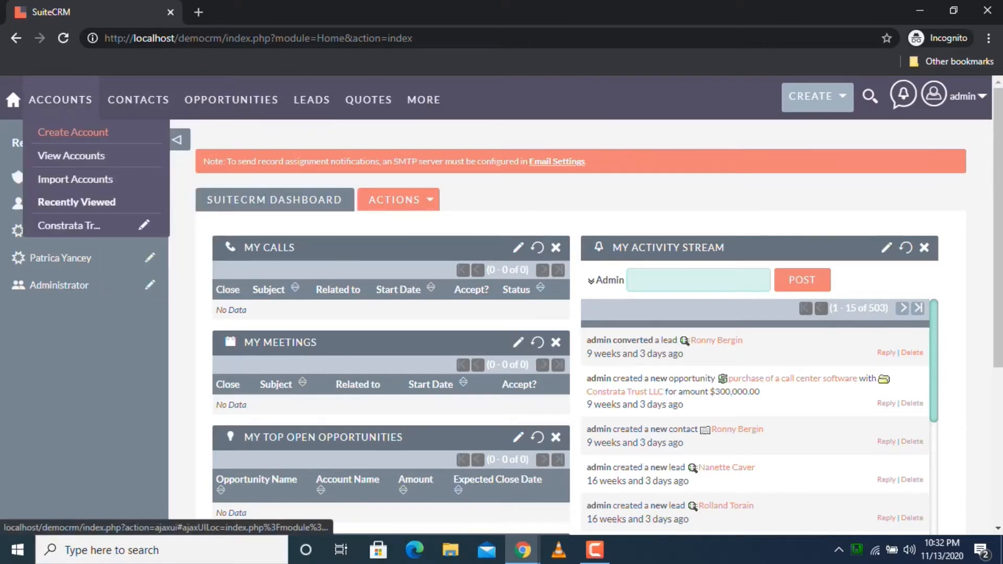
left_click(73, 132)
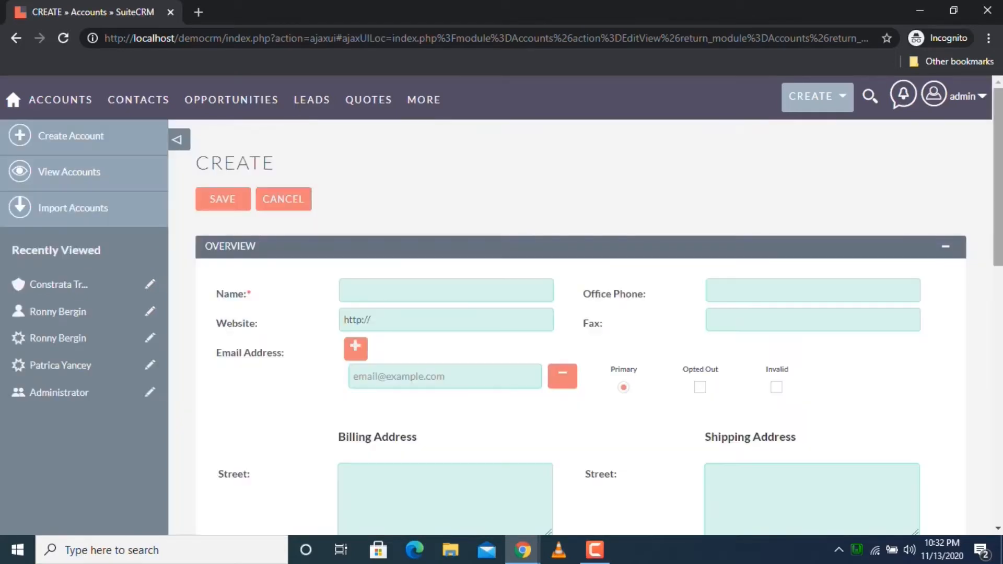
scroll(599, 324, "down", 2)
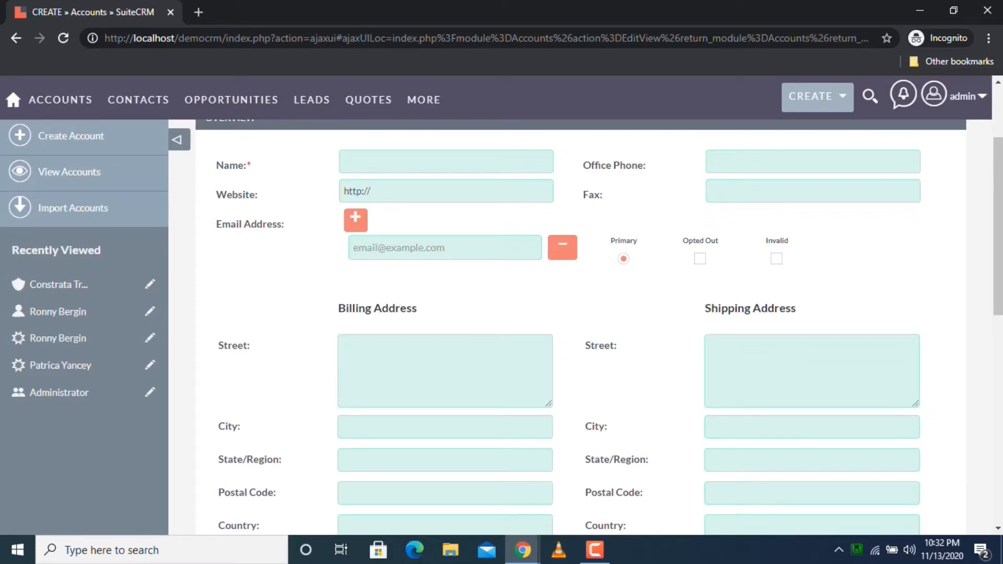
scroll(598, 327, "down", 8)
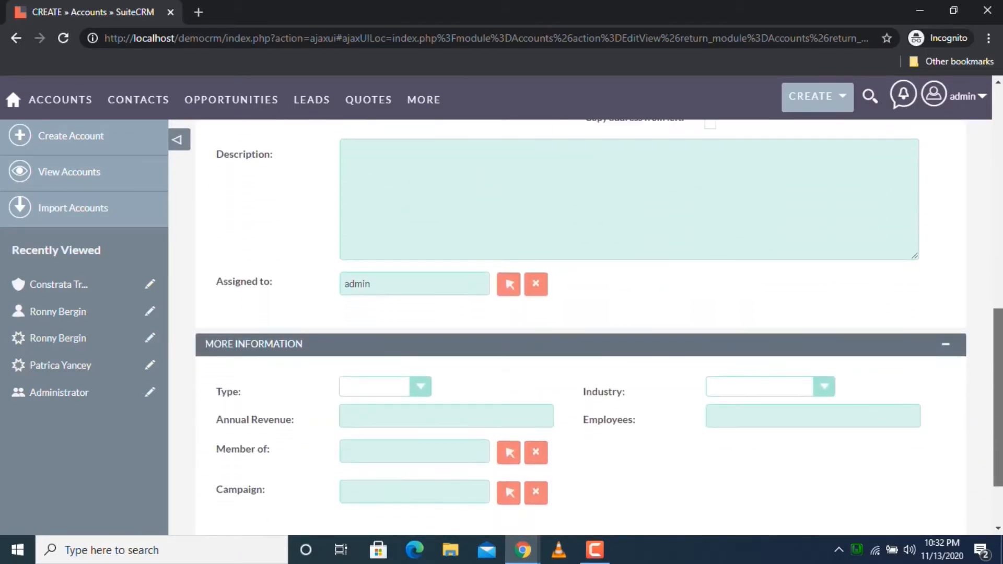
left_click(946, 344)
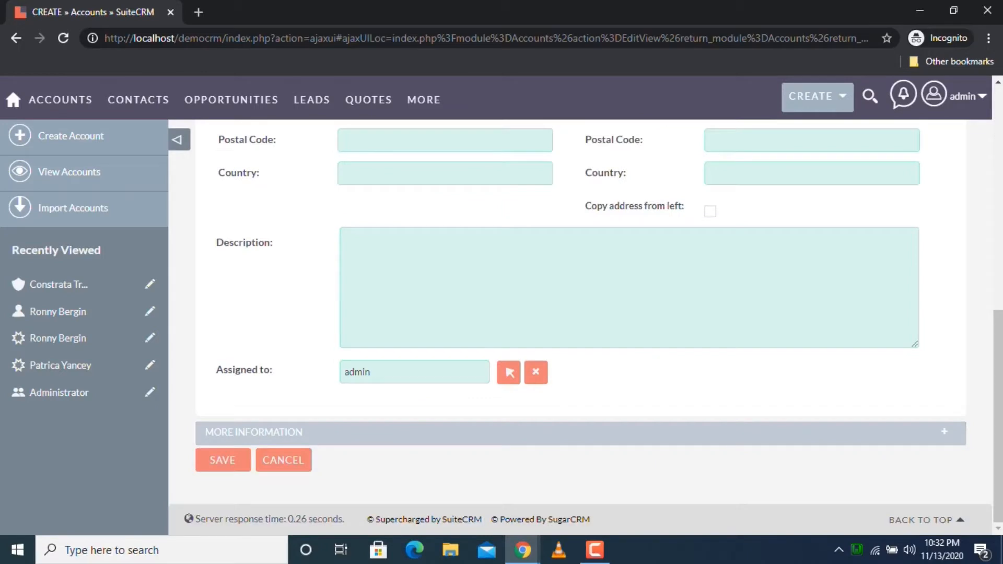
left_click(945, 432)
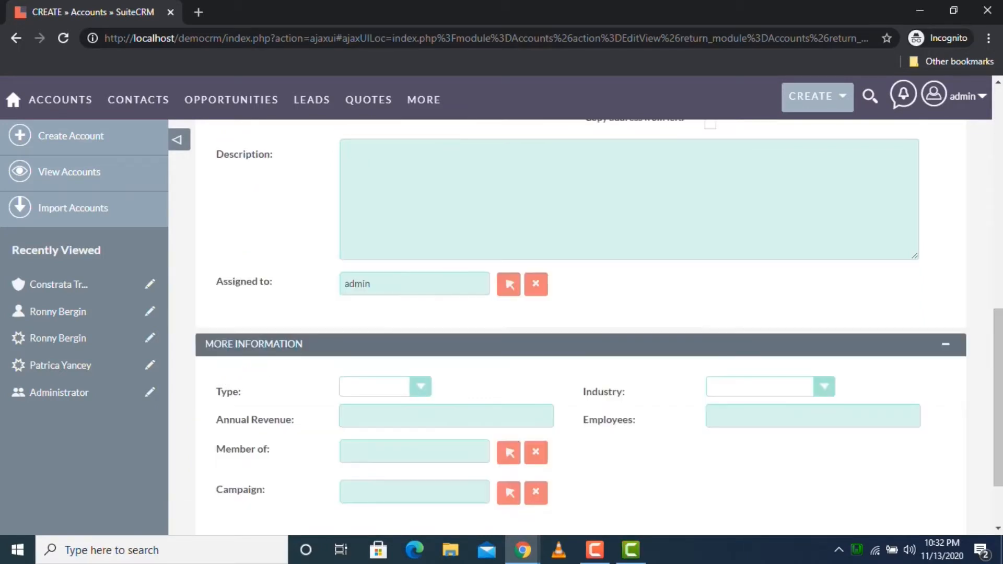
scroll(575, 314, "up", 8)
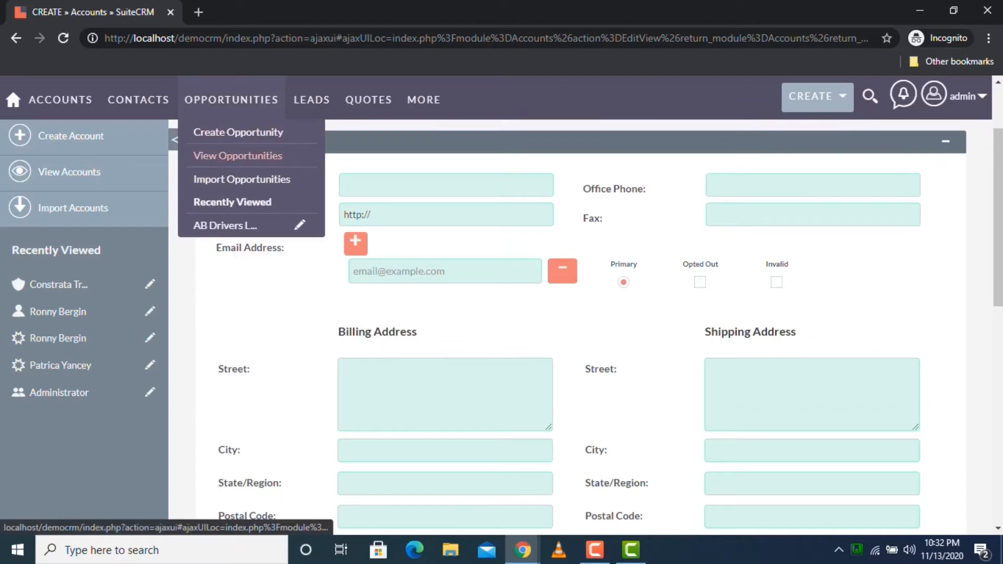
Open a blank opportunity creation form and review the fields in its Basic and Other sections.
left_click(237, 132)
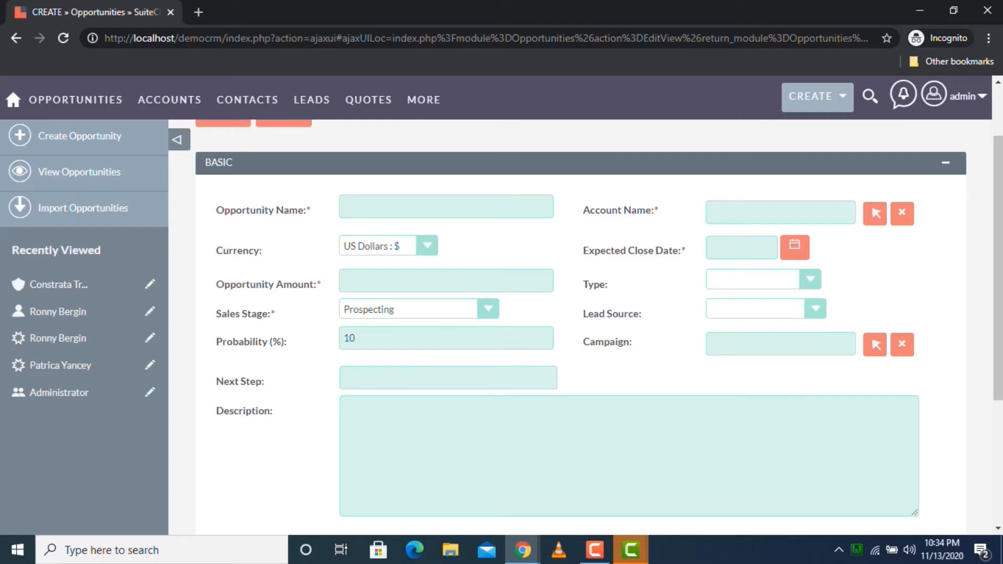
left_click(780, 212)
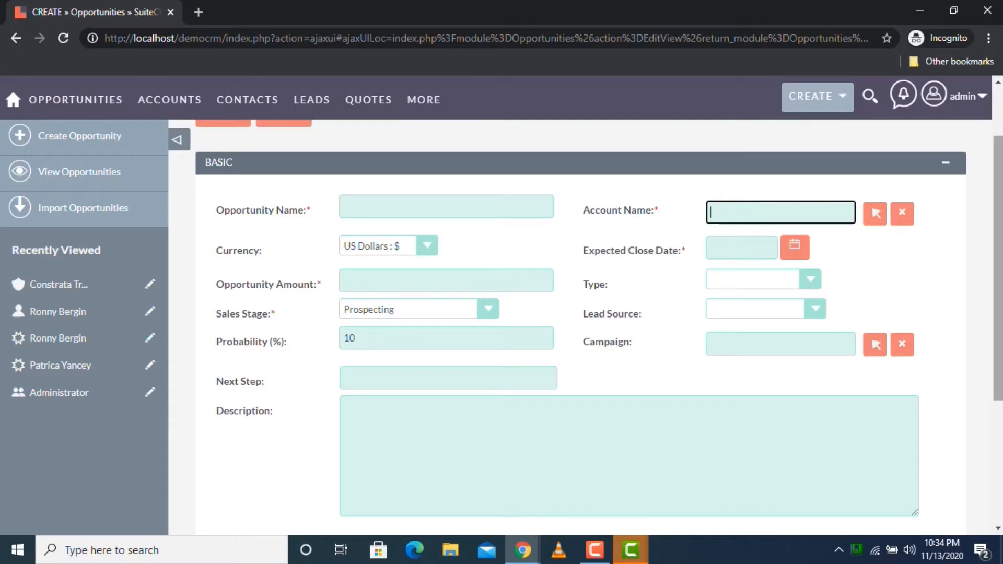
scroll(599, 318, "down", 1)
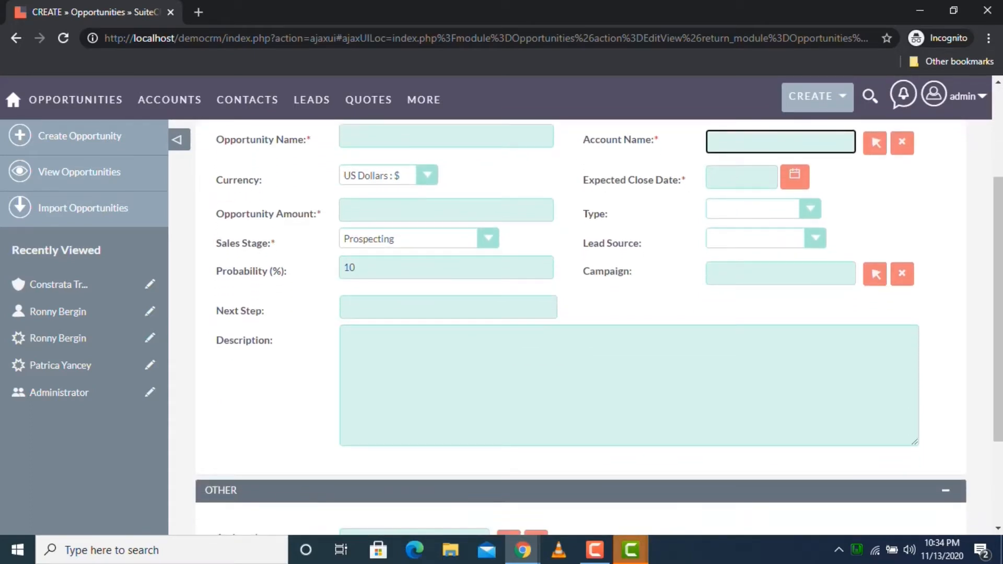
scroll(580, 324, "down", 2)
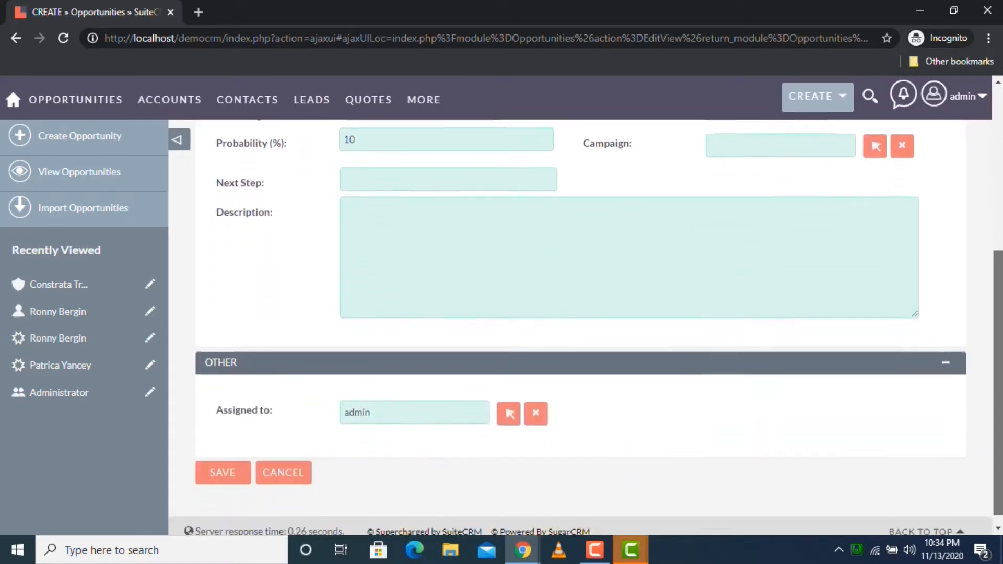
left_click_drag(998, 390, 998, 267)
Open the Admin page in a separate browser tab and switch to it, leaving the opportunity form open.
mouse_move(967, 97)
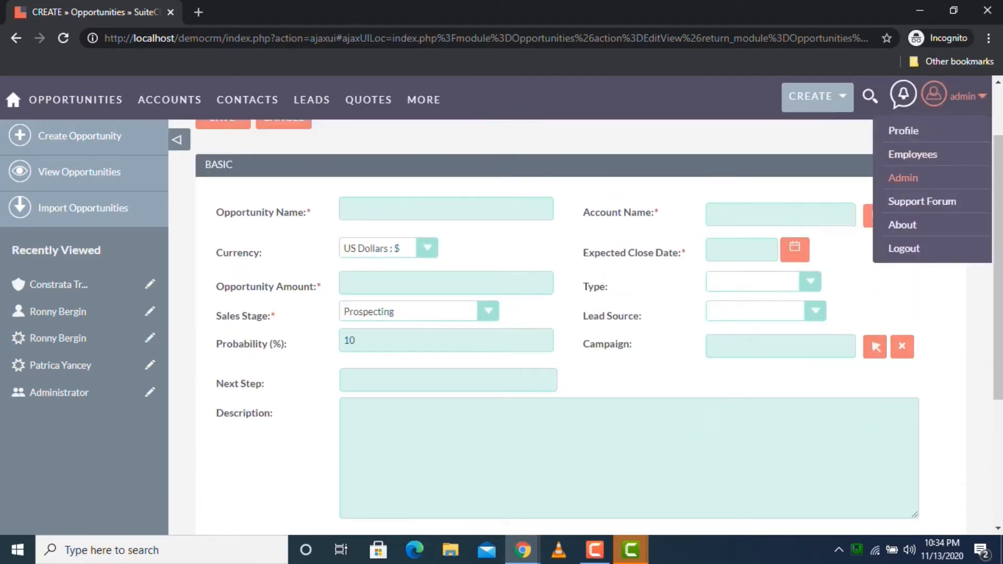
right_click(903, 177)
left_click(898, 190)
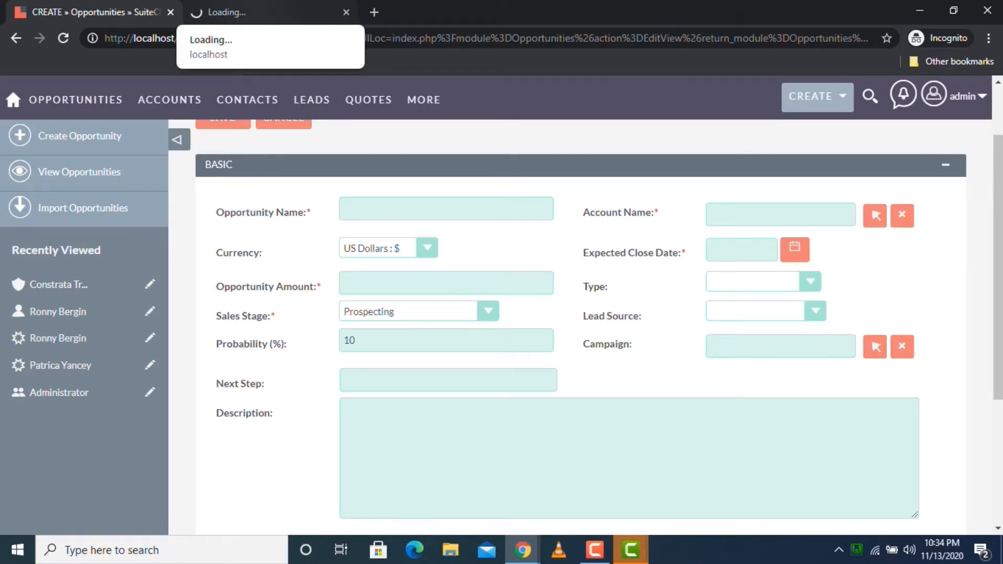
scroll(580, 324, "down", 4)
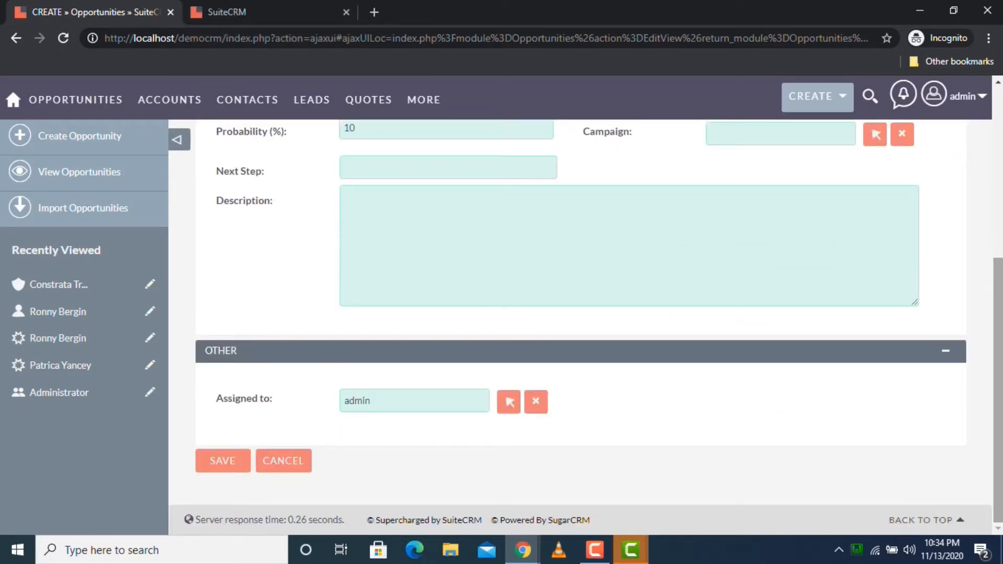
scroll(579, 324, "up", 1)
scroll(580, 324, "up", 3)
left_click(235, 13)
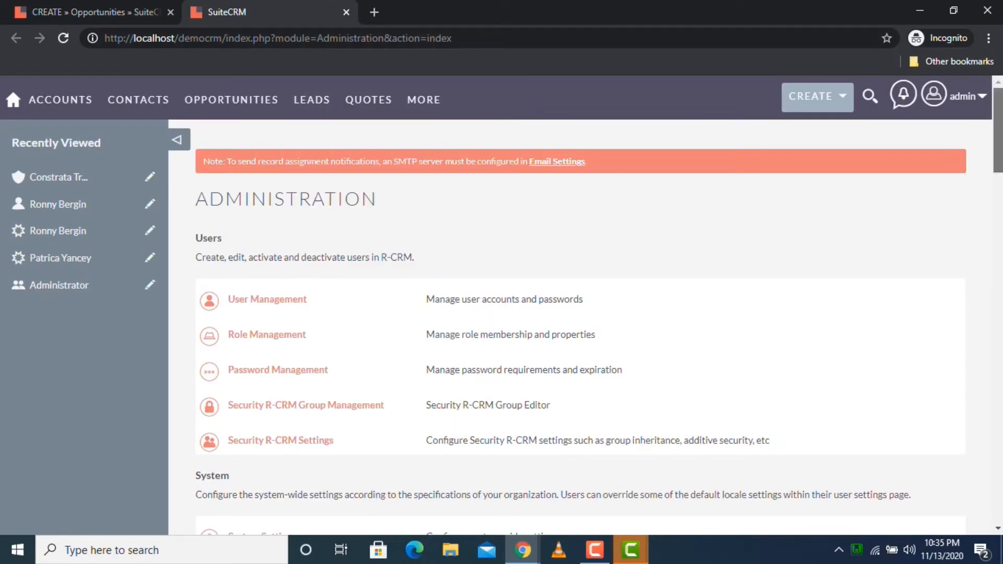
Open Studio from the Developer Tools section of the Administration page.
scroll(580, 324, "down", 6)
scroll(580, 324, "down", 10)
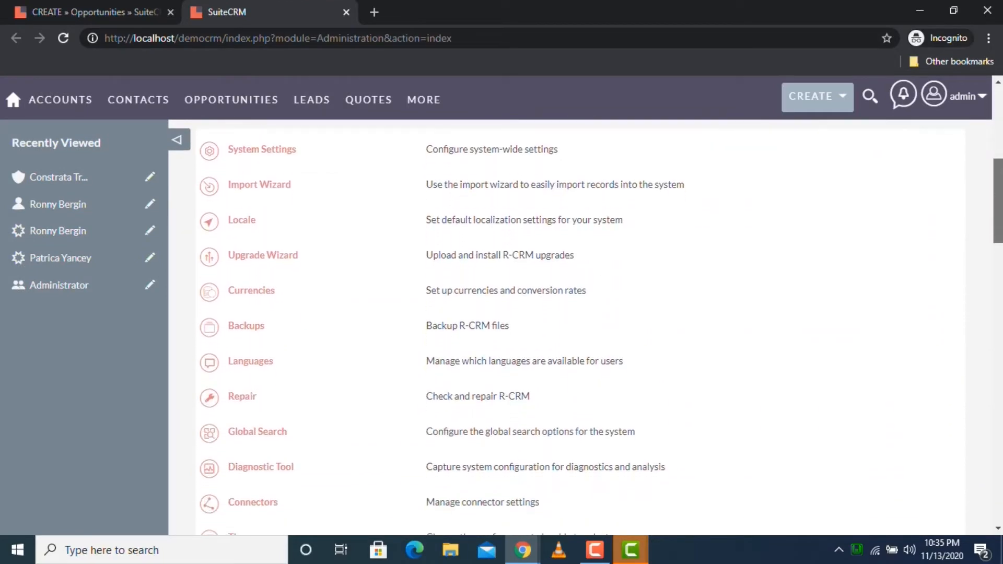
scroll(580, 324, "down", 4)
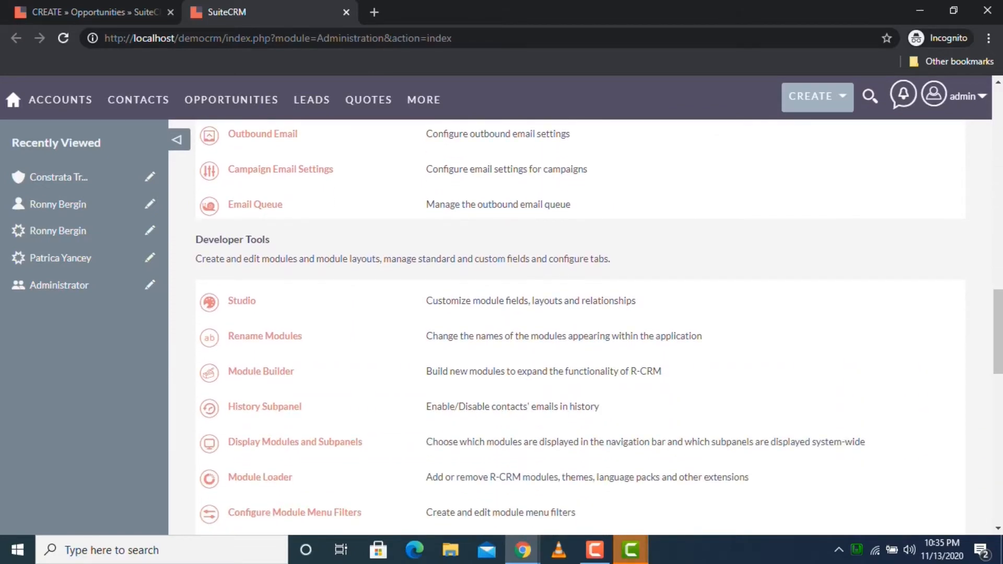
left_click(241, 301)
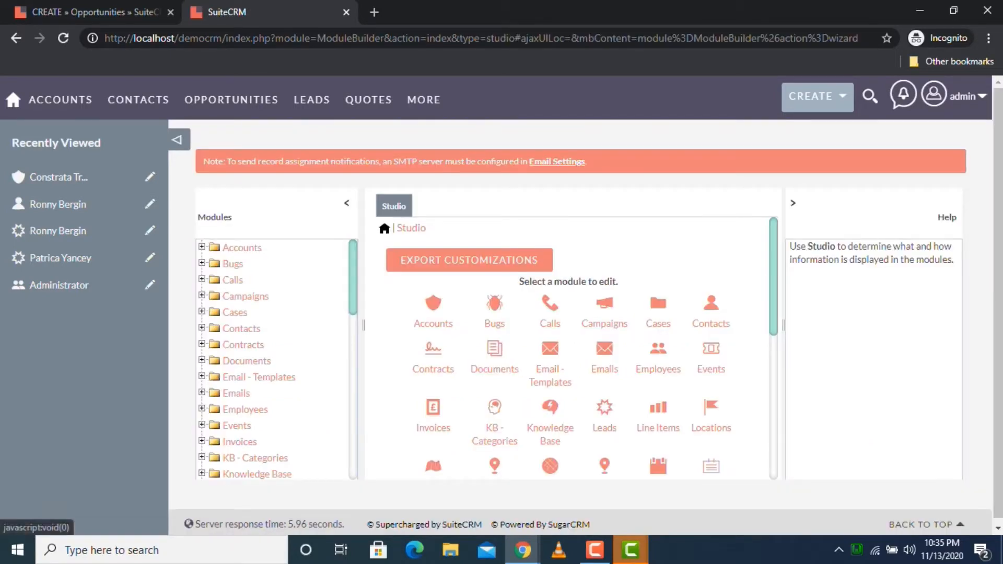
Look through the modules available in Studio and open the Opportunities module for editing.
scroll(575, 349, "down", 4)
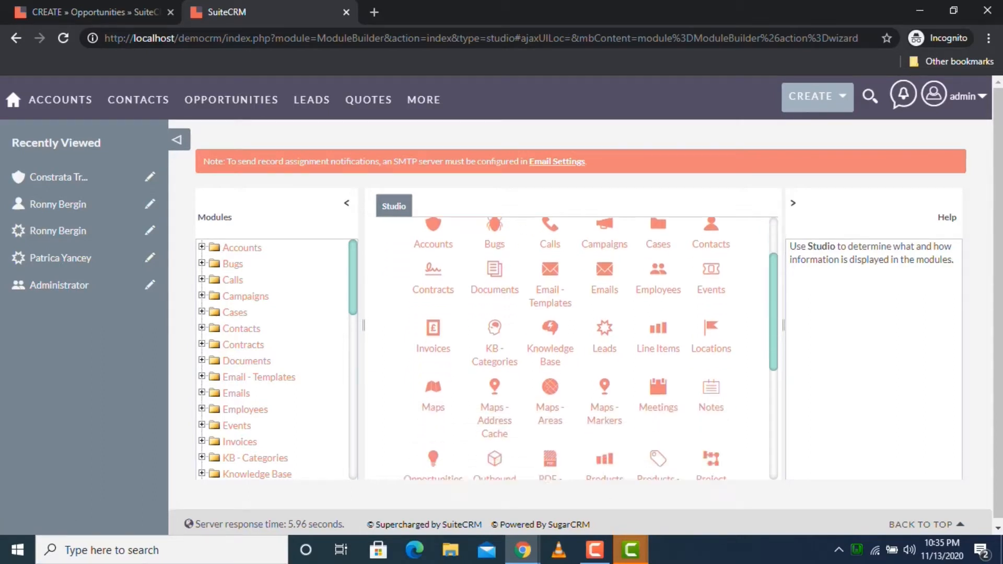
scroll(575, 348, "down", 2)
scroll(575, 349, "up", 7)
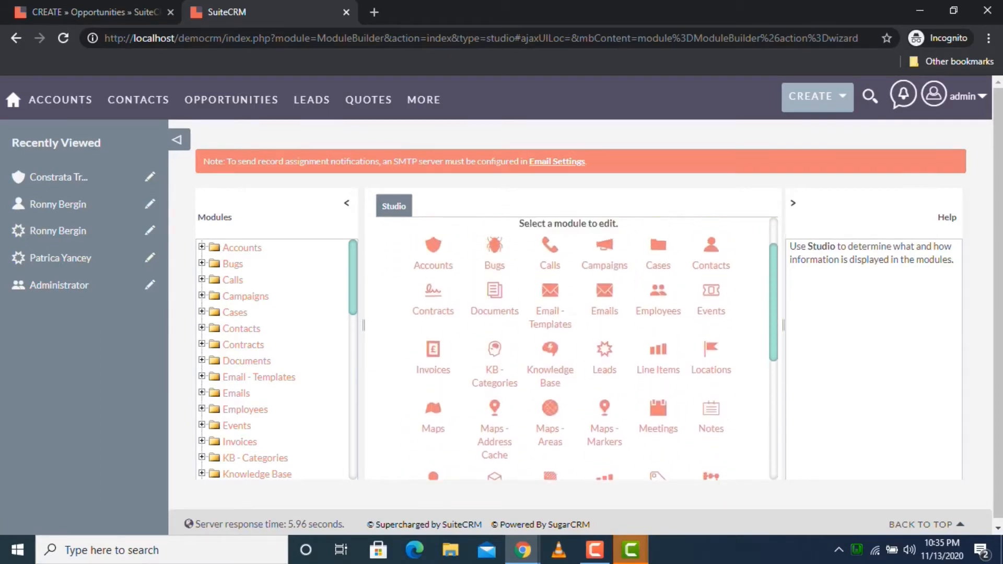
scroll(575, 348, "down", 5)
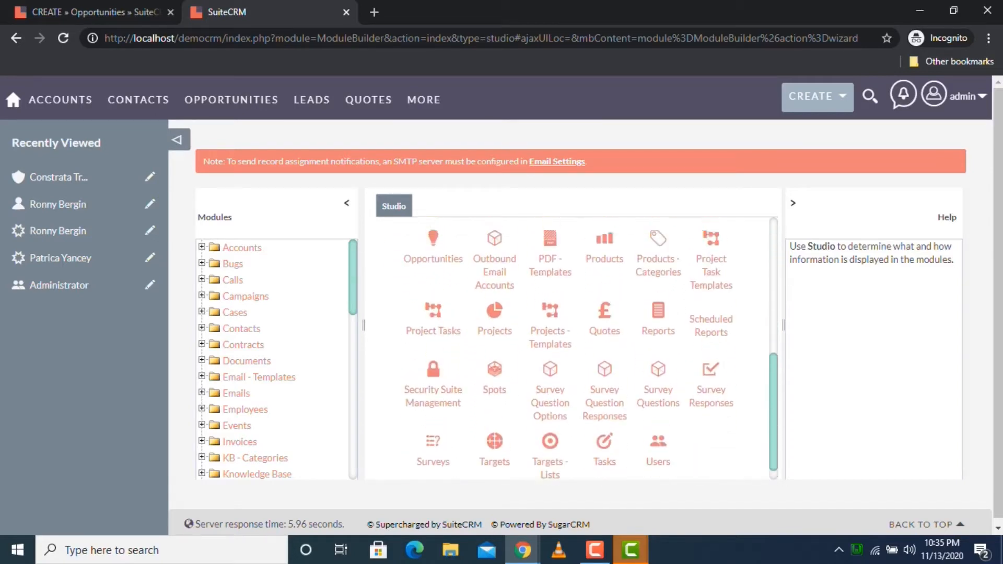
scroll(575, 348, "up", 6)
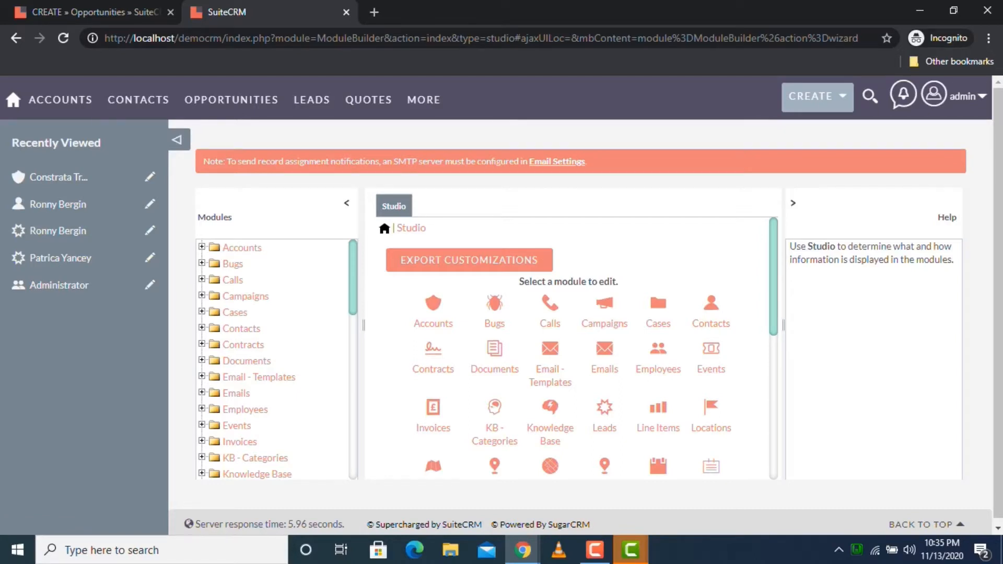
scroll(579, 346, "down", 5)
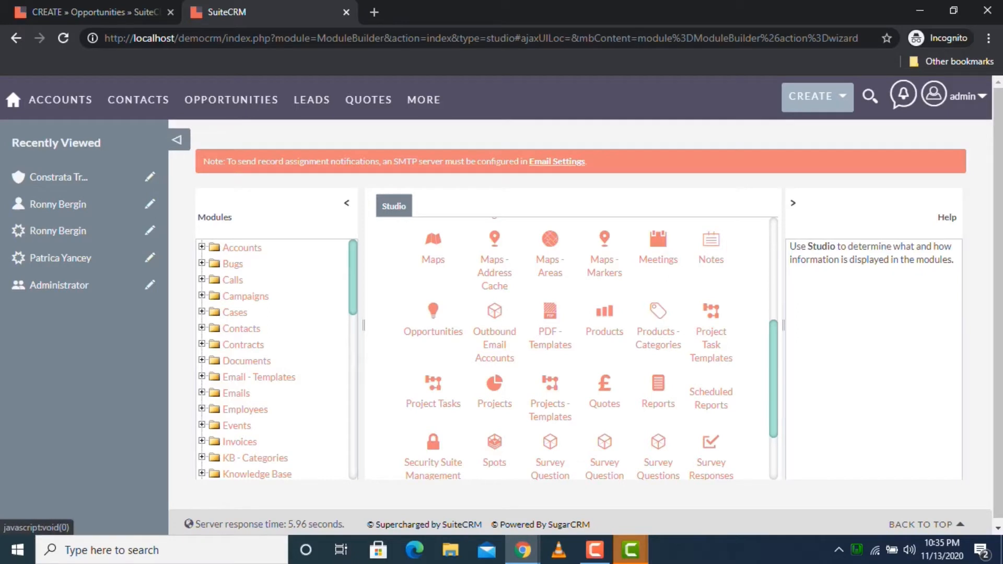
left_click(433, 316)
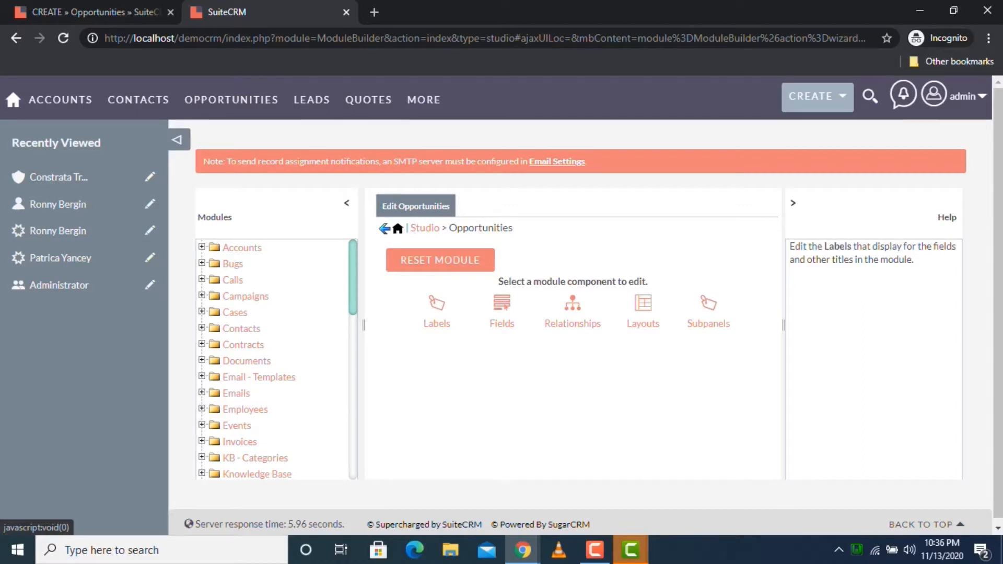
Open the Opportunities module's labels and review the frequently used labels and the label filter options, including All Labels.
left_click(436, 317)
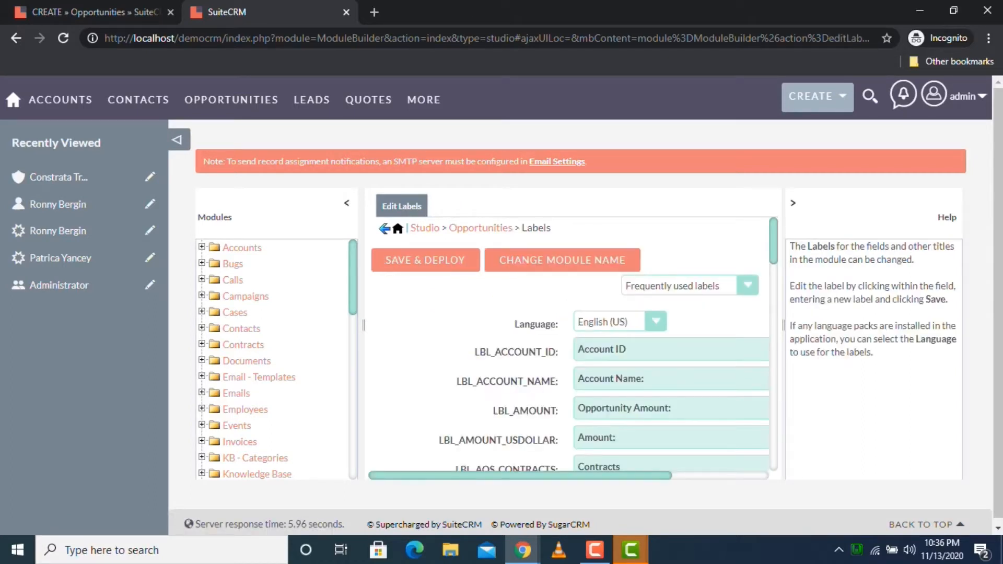
scroll(570, 345, "down", 5)
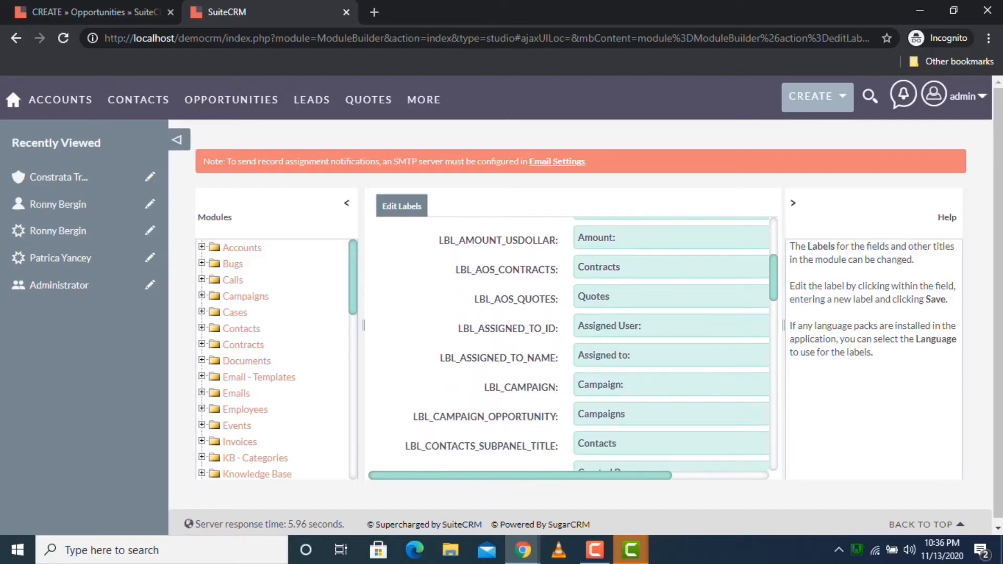
scroll(569, 345, "down", 6)
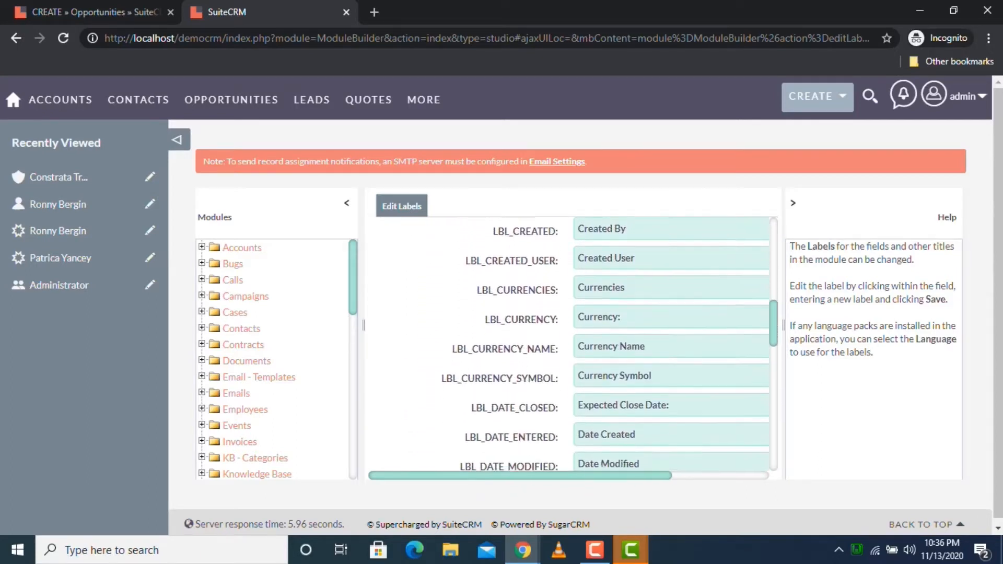
scroll(569, 345, "down", 5)
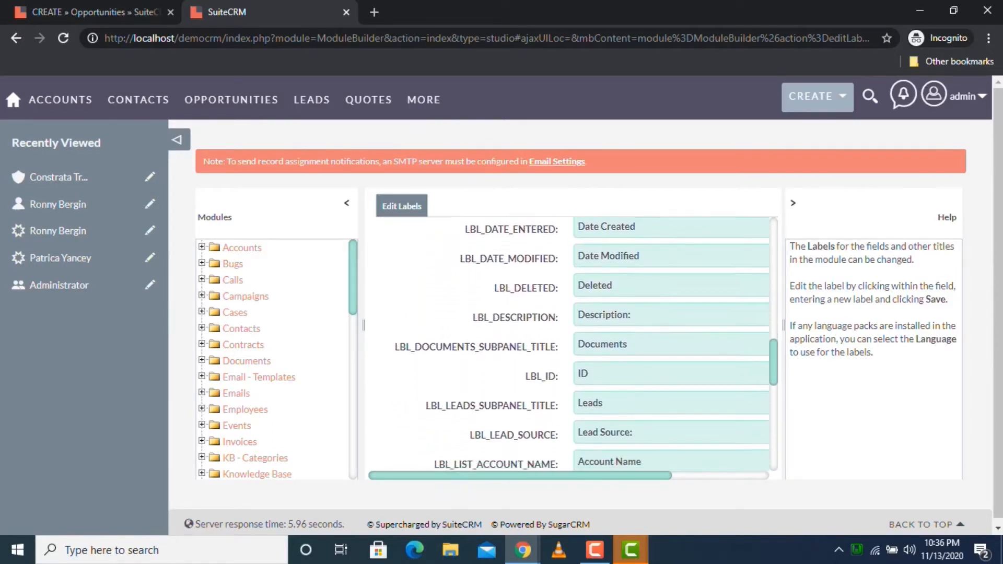
scroll(570, 345, "down", 3)
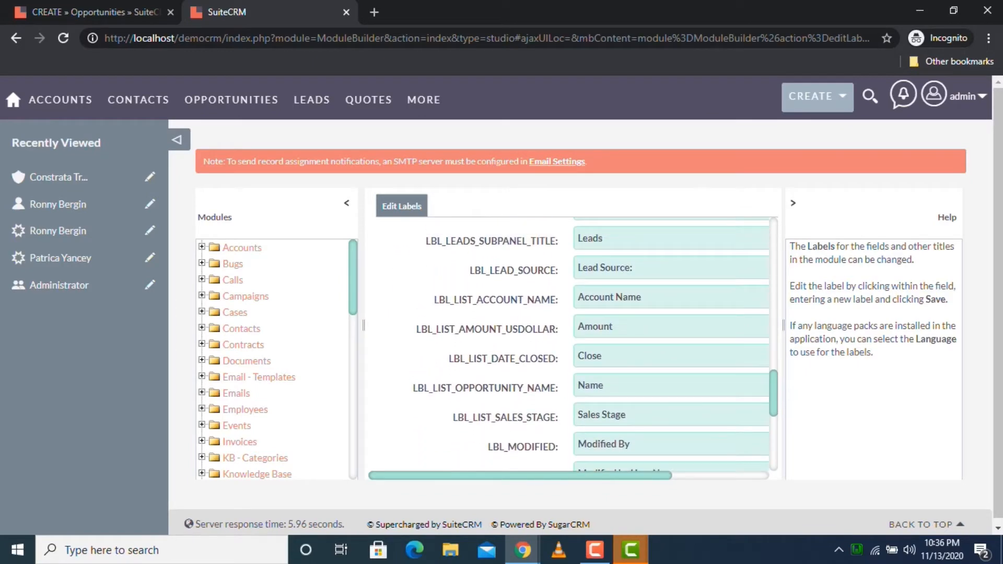
scroll(570, 345, "down", 4)
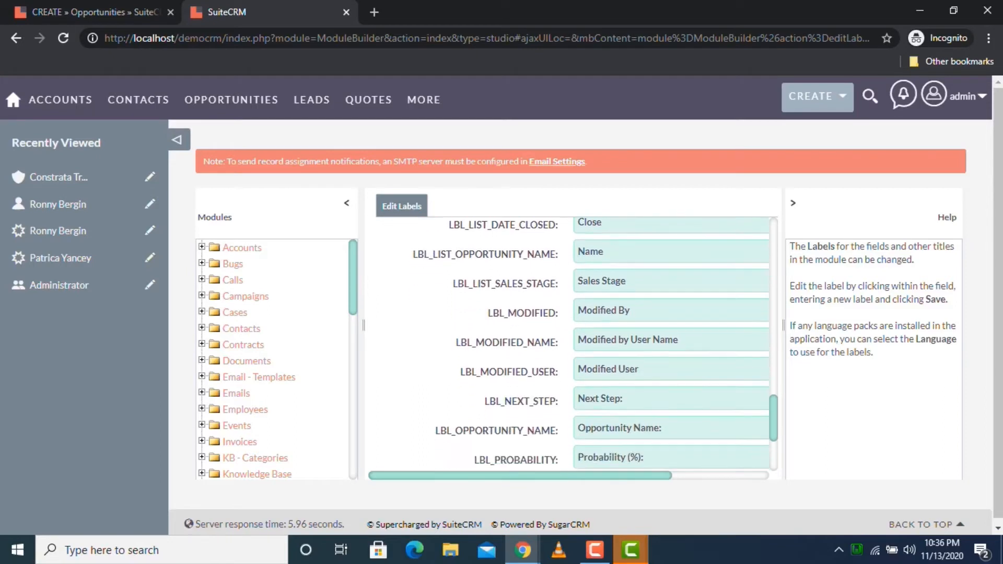
scroll(569, 344, "up", 15)
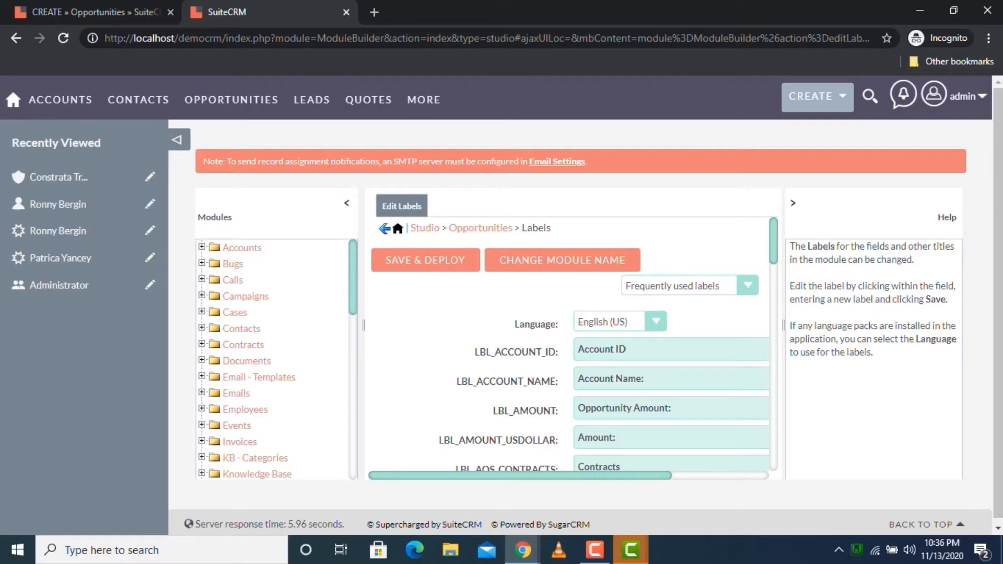
left_click(747, 285)
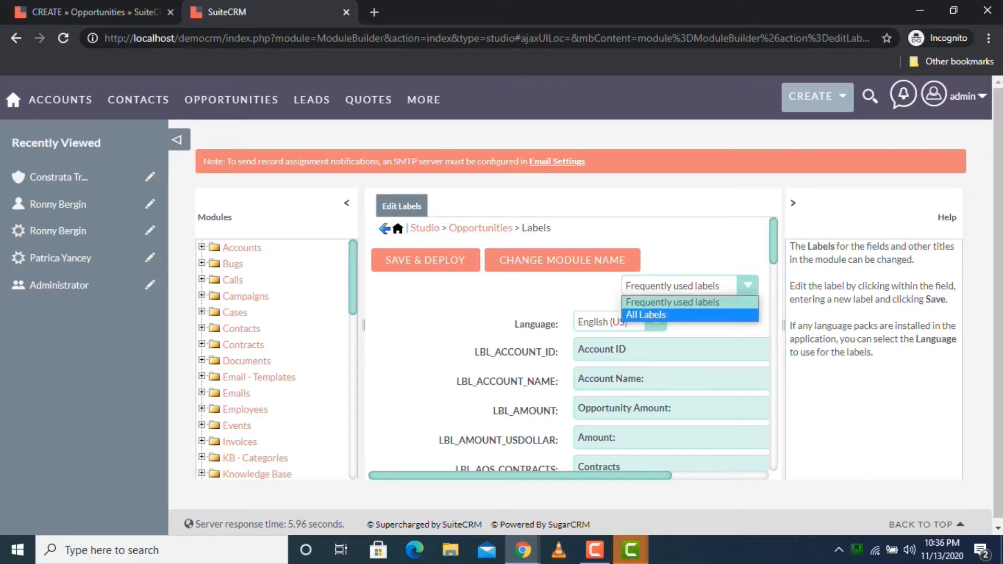
left_click(674, 315)
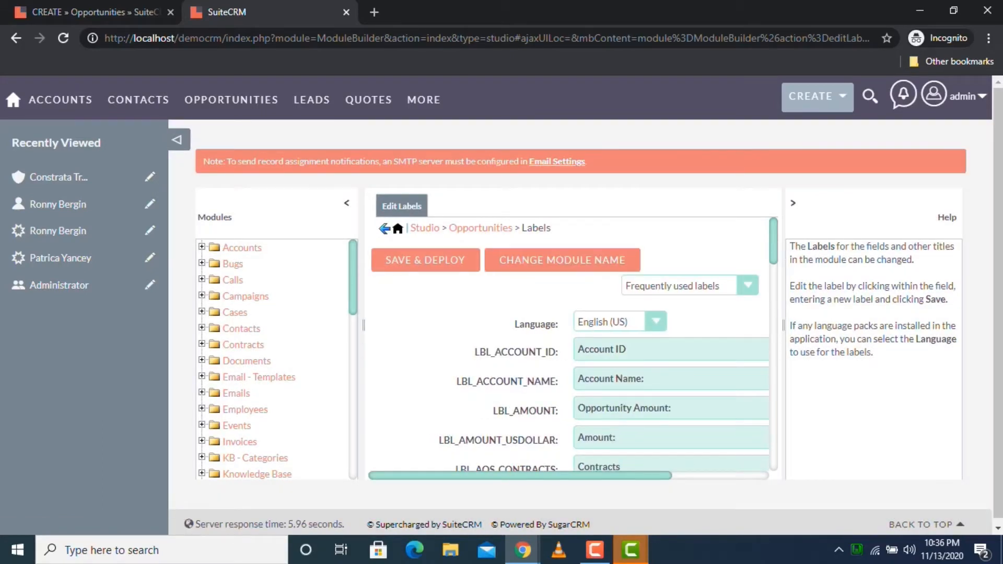
Return to the Opportunities module's components, open its fields and review the field names, display labels and types.
left_click(480, 229)
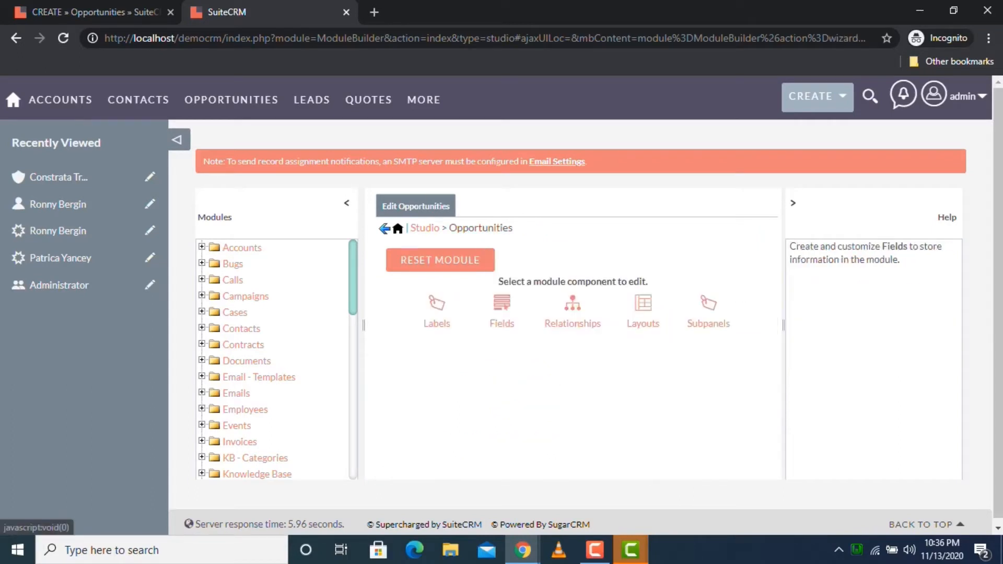
left_click(501, 308)
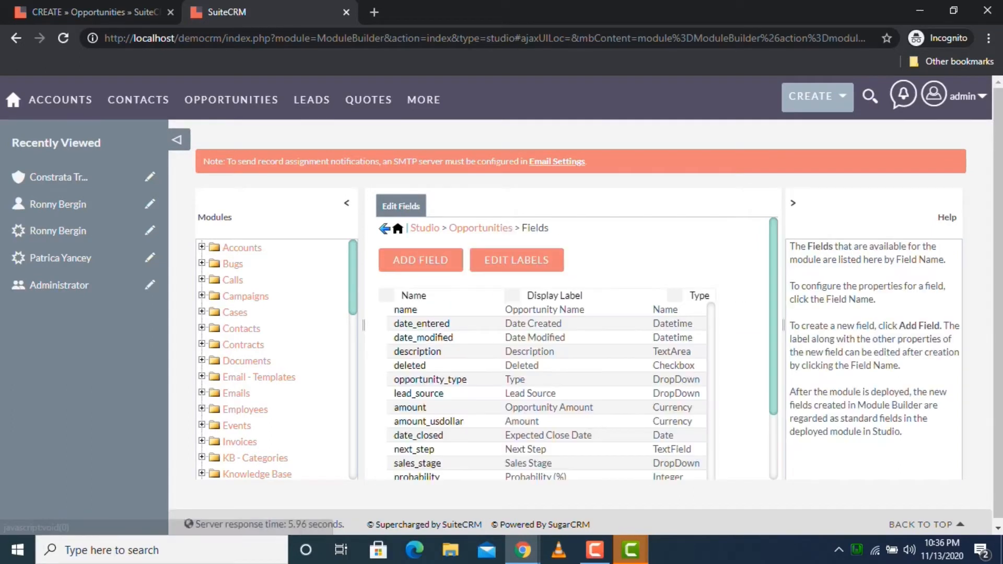
scroll(574, 345, "down", 2)
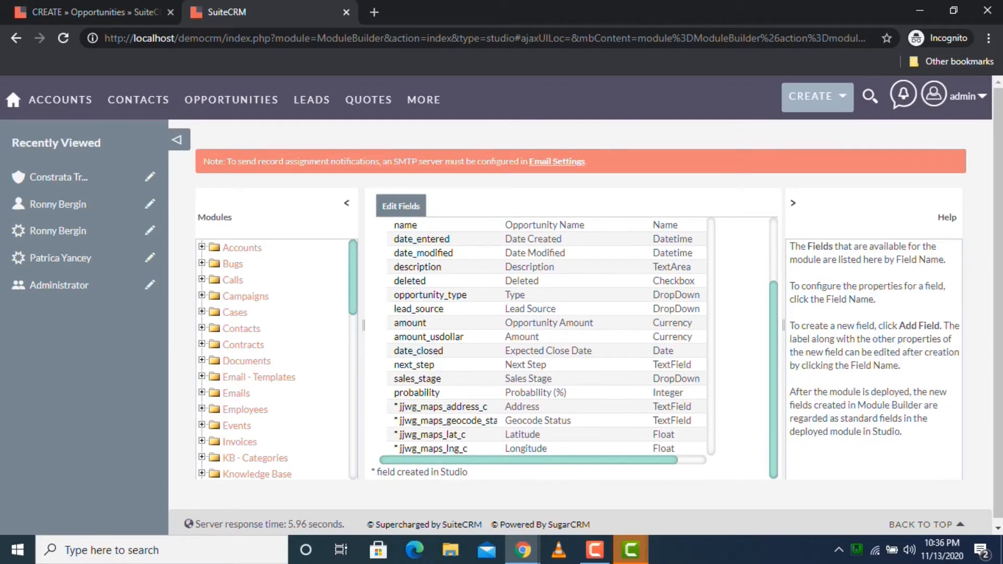
scroll(575, 344, "up", 2)
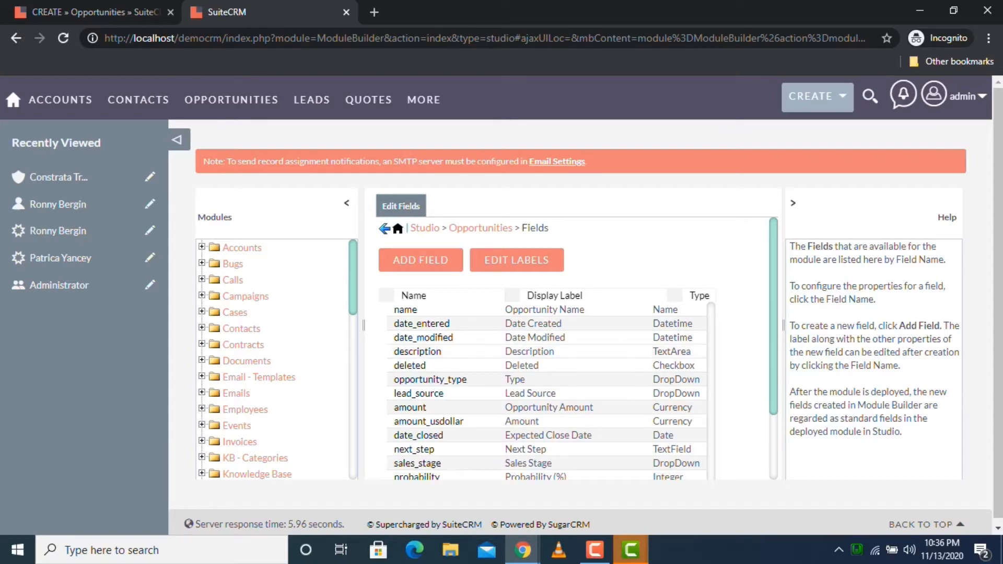
Open the Opportunities module's relationships and review each one's primary module, type and related module.
left_click(481, 228)
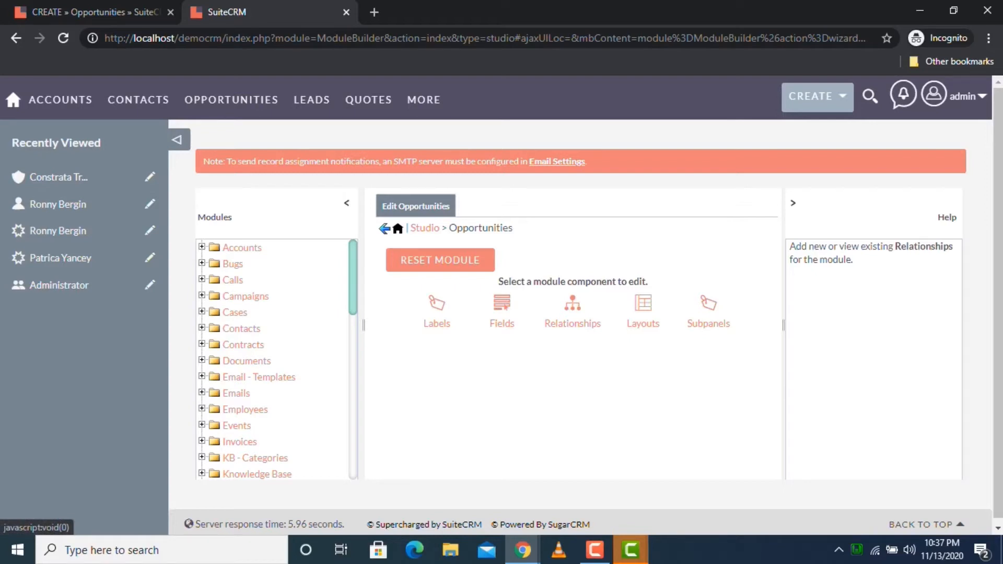
left_click(573, 321)
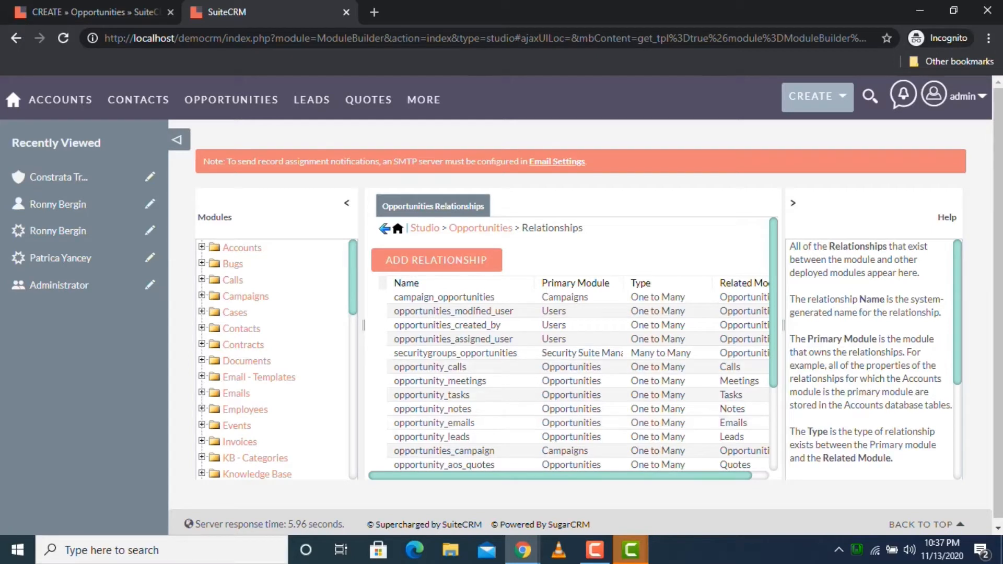
scroll(568, 351, "right", 2)
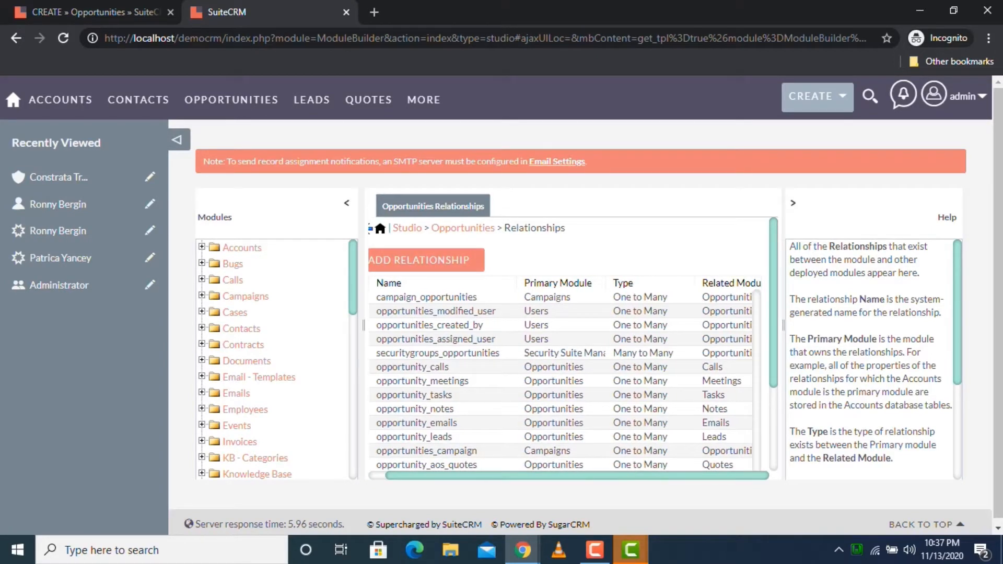
scroll(568, 348, "left", 1)
scroll(569, 349, "right", 1)
scroll(570, 423, "left", 1)
scroll(570, 376, "left", 2)
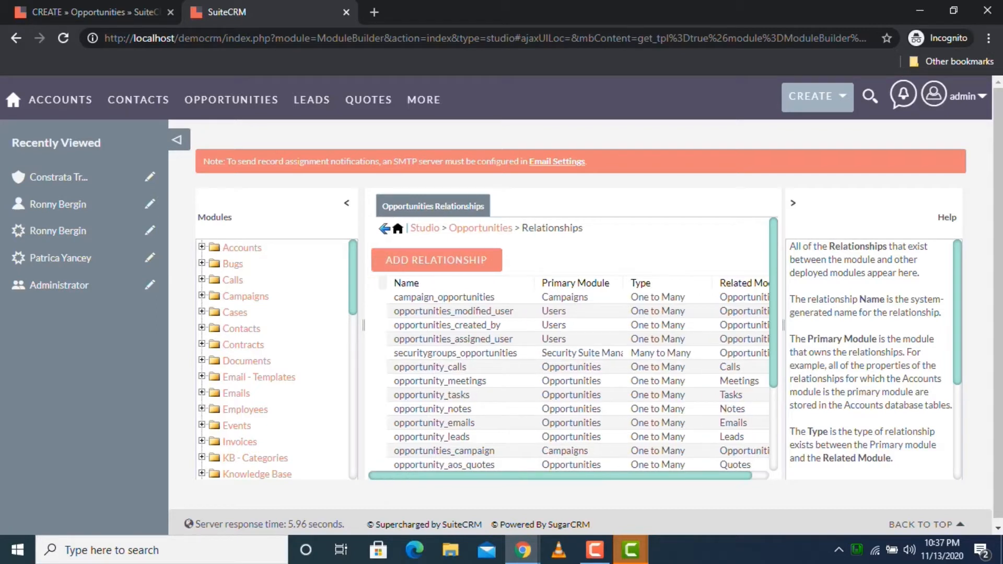
Open the Opportunities module's layouts in Studio, and review the opportunity creation form in the other browser tab as an edit view example.
left_click(480, 229)
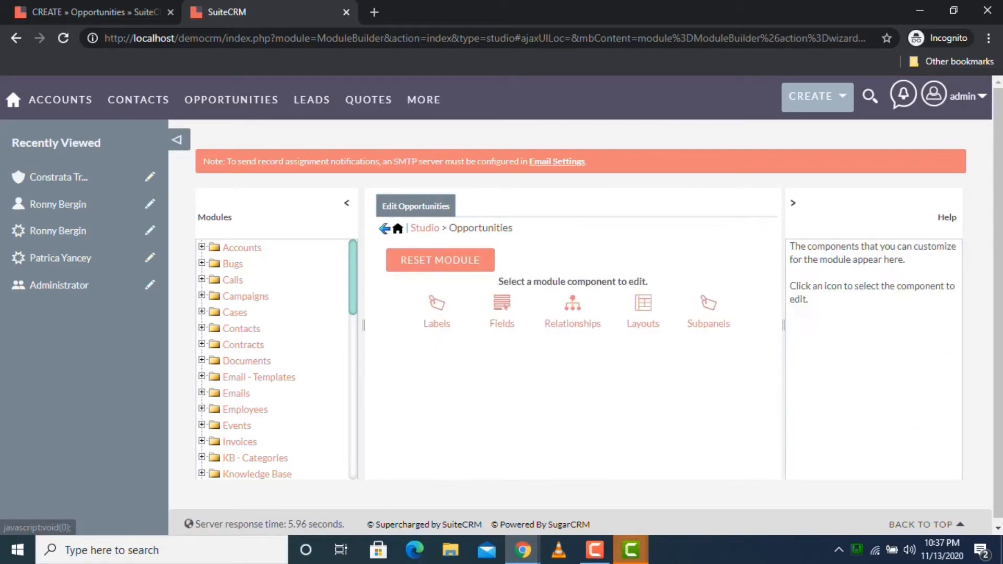
left_click(643, 306)
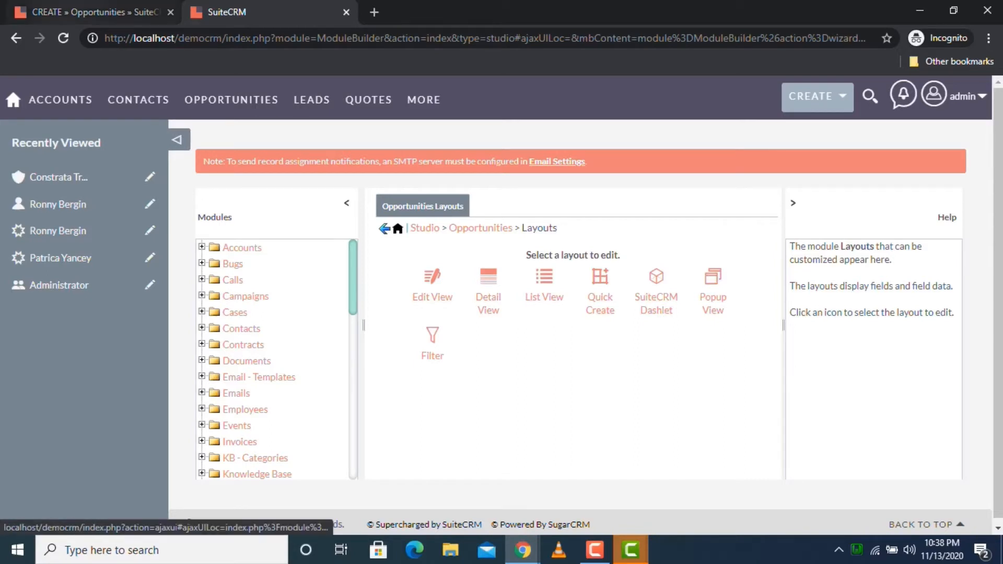
left_click(101, 12)
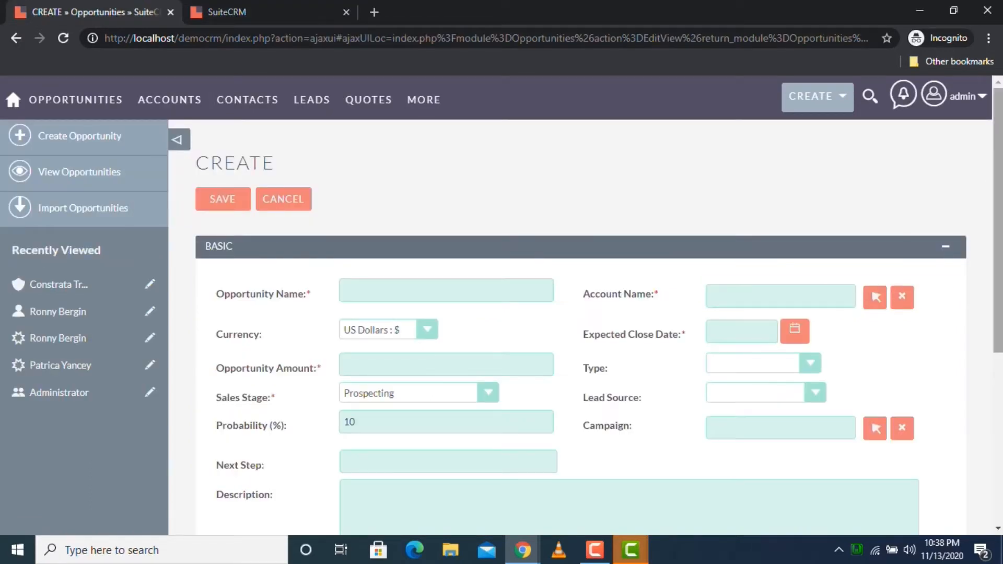
scroll(580, 313, "down", 2)
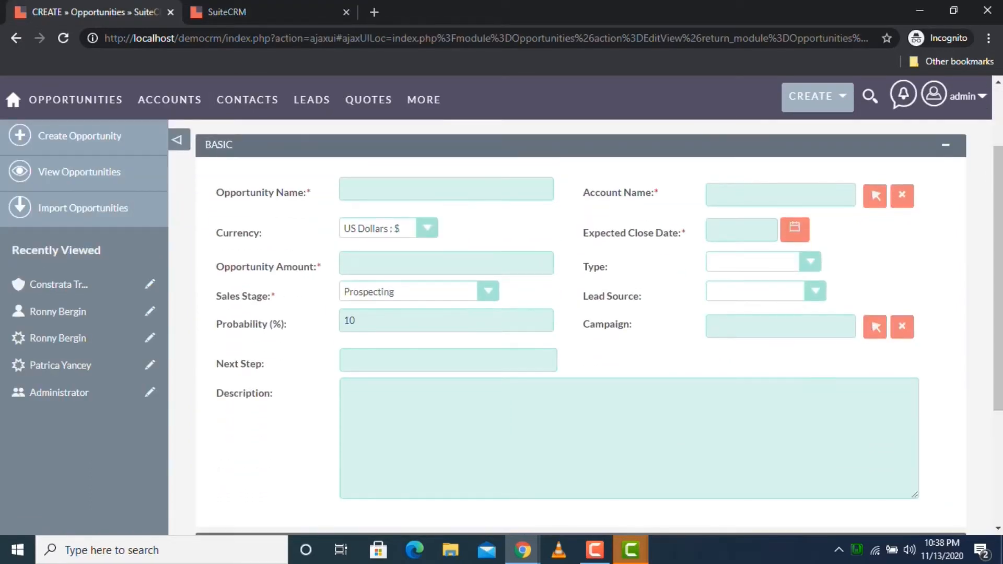
left_click(446, 189)
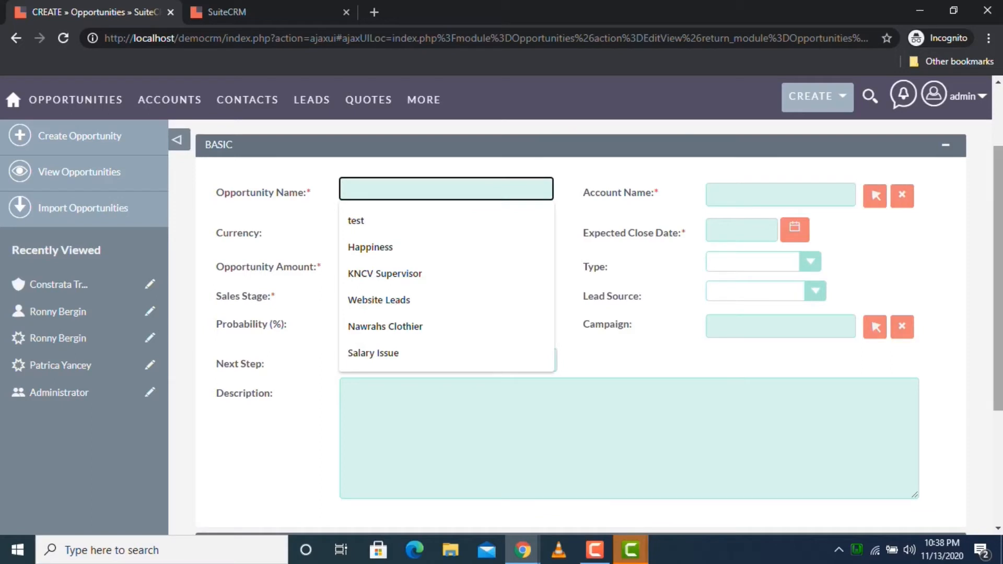
scroll(580, 313, "up", 2)
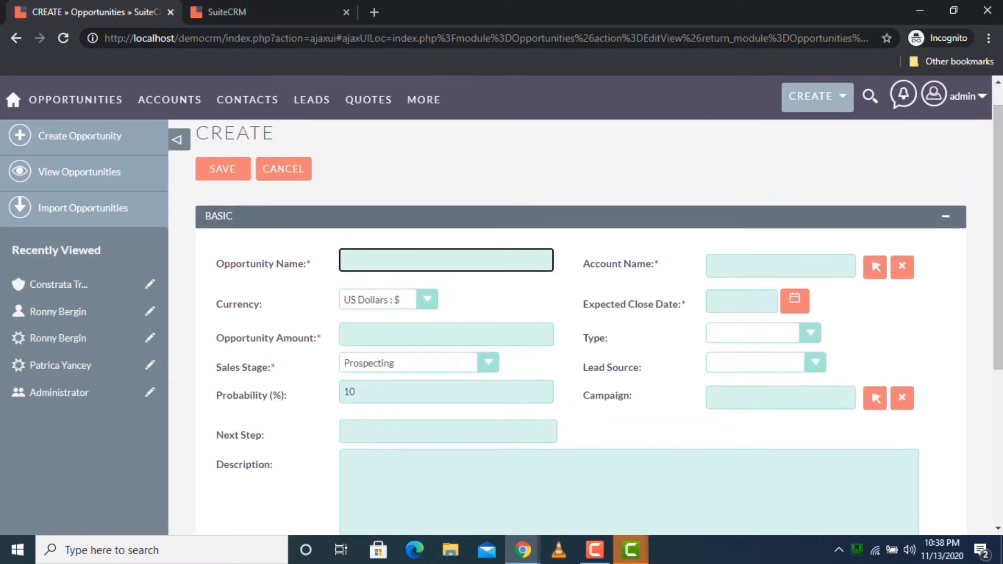
left_click(79, 136)
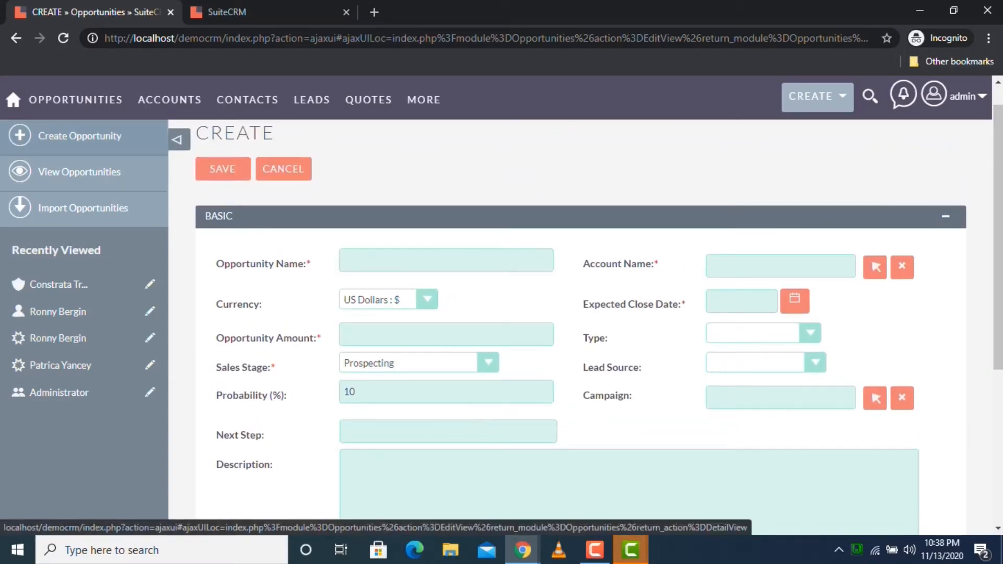
mouse_move(998, 237)
left_mouse_down()
mouse_move(998, 389)
mouse_move(998, 245)
left_mouse_up()
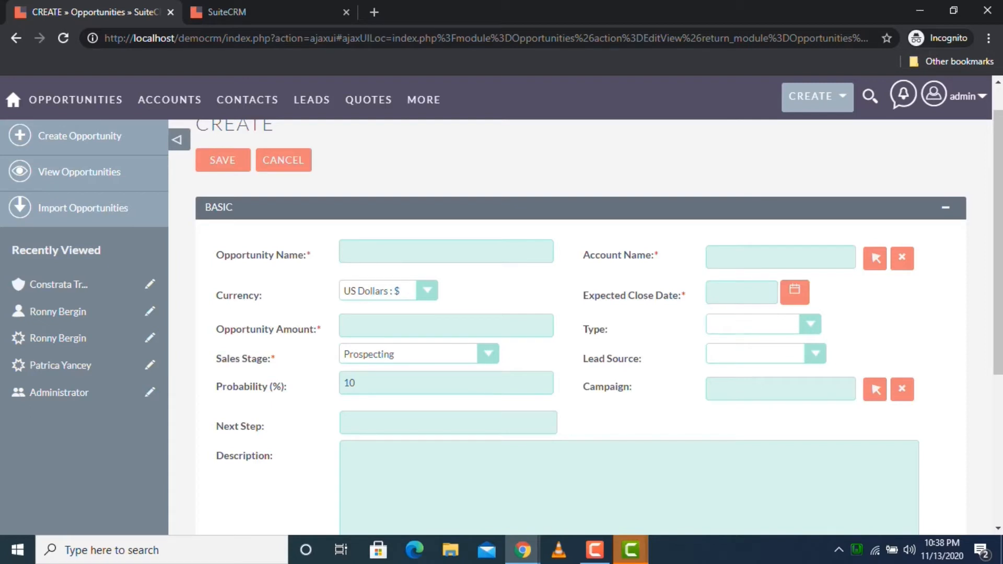
In the Studio browser tab, open the 5D Investments - 1000 units record from the opportunities list and review its detail view.
left_click(247, 12)
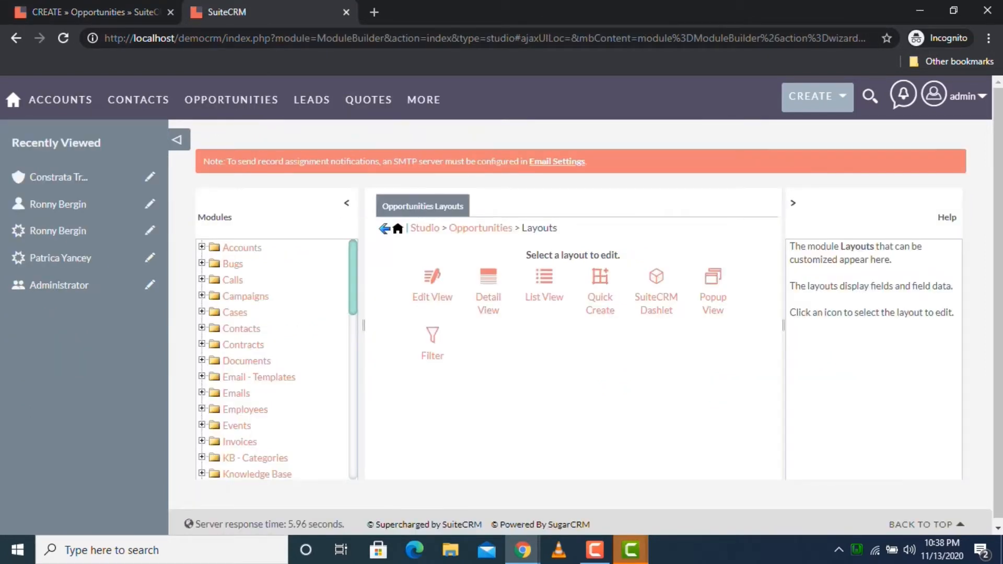
mouse_move(232, 99)
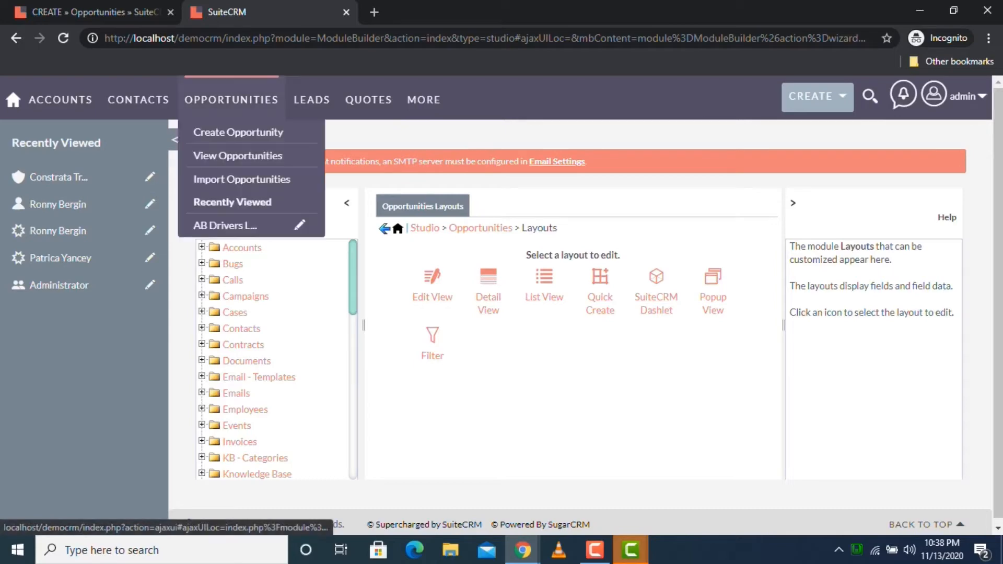
left_click(237, 156)
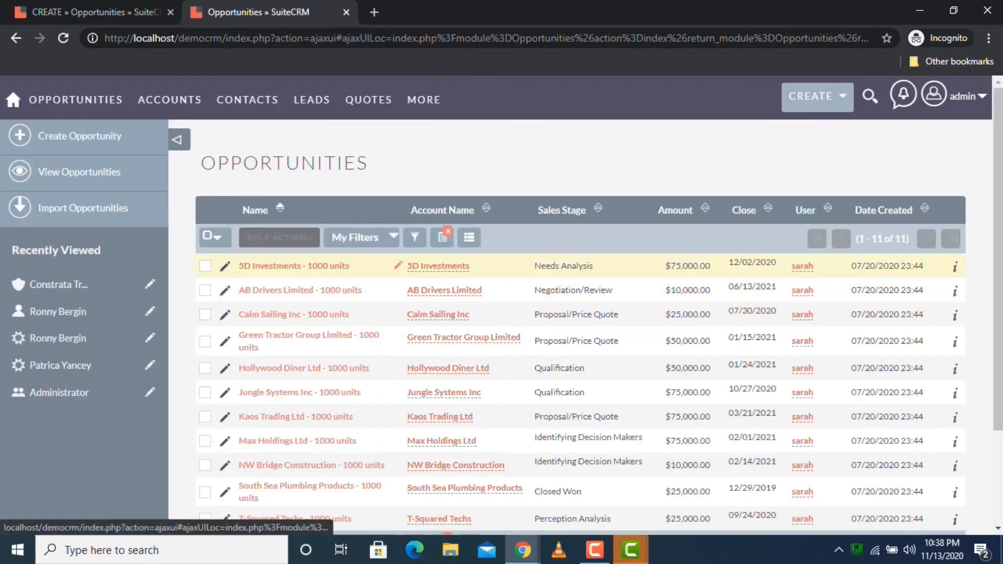
left_click(293, 266)
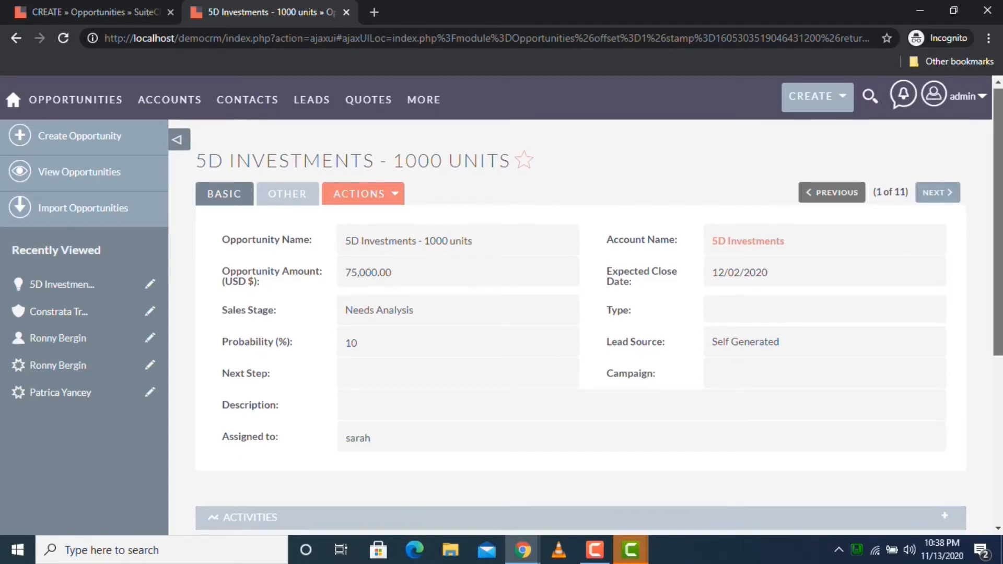
scroll(580, 324, "down", 4)
scroll(580, 324, "down", 2)
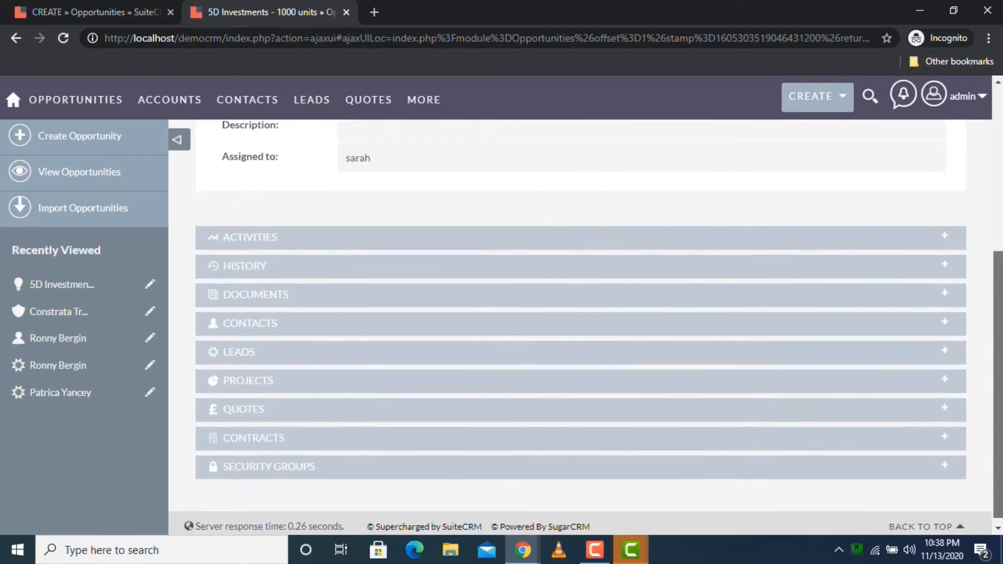
Expand the Documents and Contacts subpanels of the 5D Investments opportunity and review their contents.
left_click(256, 297)
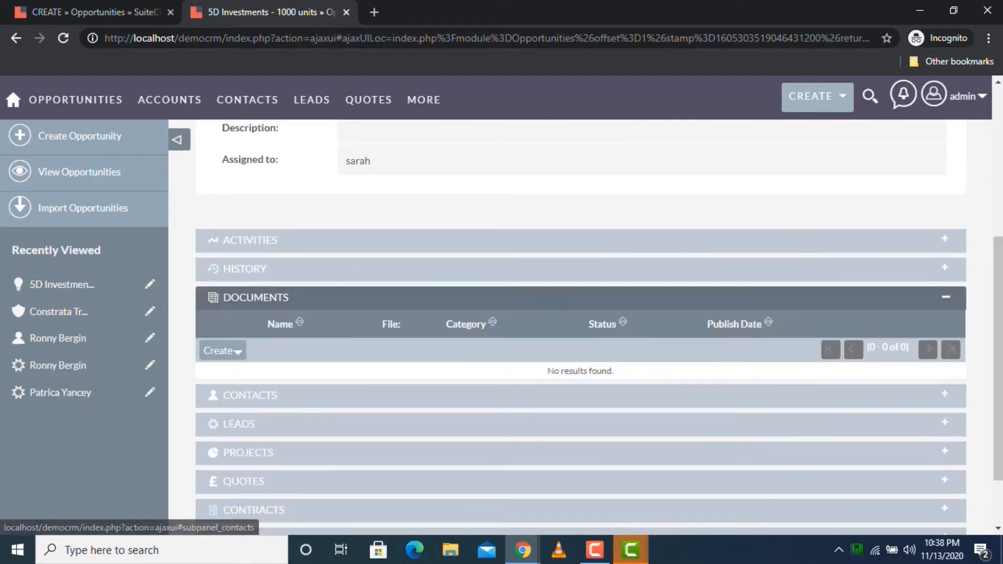
left_click(250, 396)
scroll(580, 324, "down", 2)
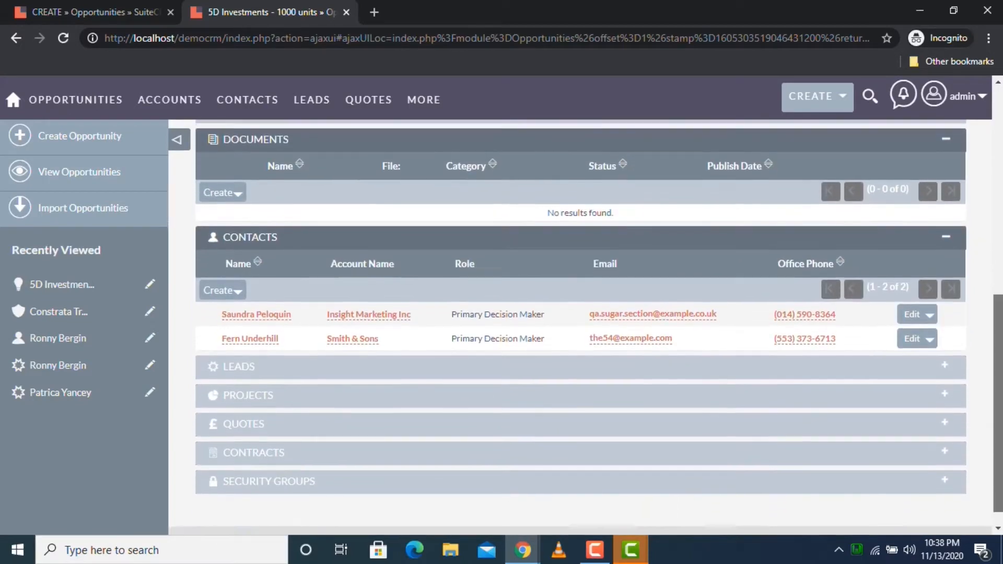
scroll(580, 324, "up", 8)
Open the opportunities list in the first browser tab, review its columns as a list view example, and return to Studio's layouts.
left_click(97, 12)
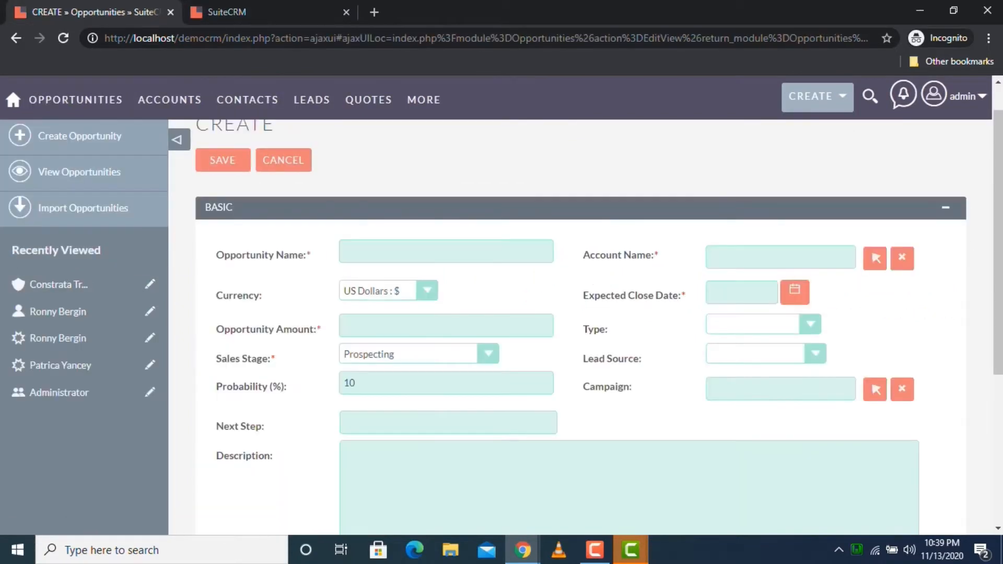
left_click(79, 172)
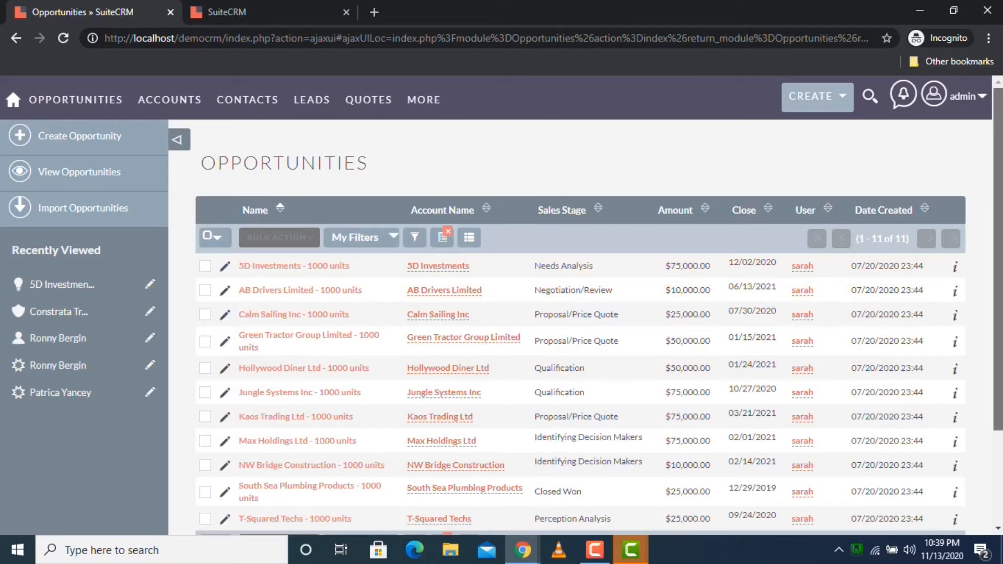
scroll(580, 314, "down", 3)
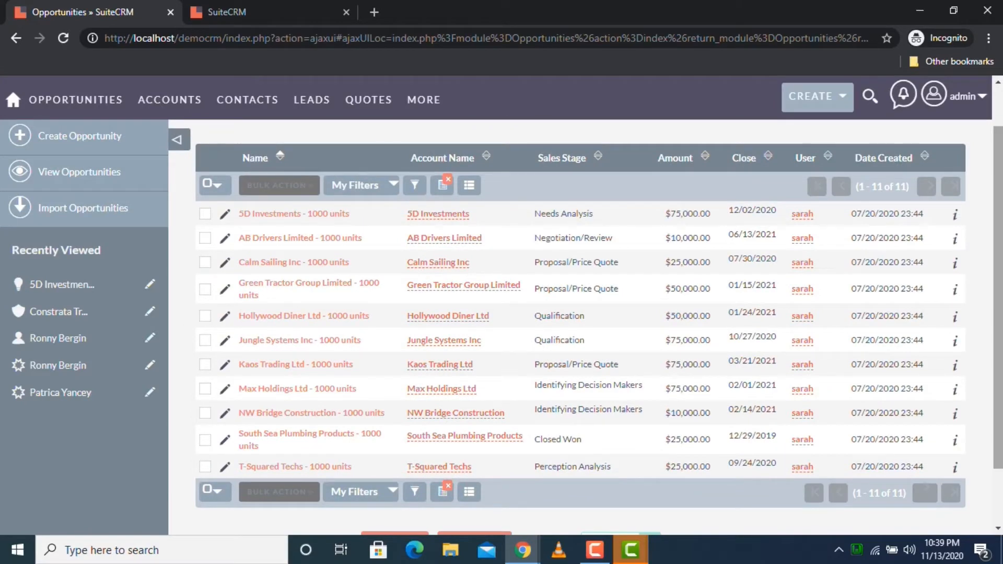
left_click(261, 12)
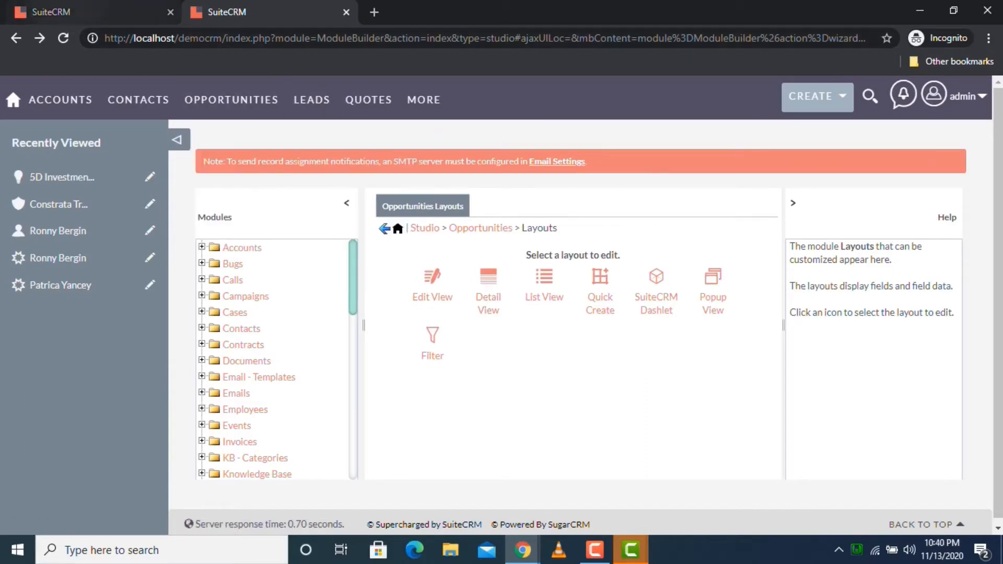
Switch back to the first browser tab and open the Hammer Group Inc record from the accounts list.
left_click(94, 12)
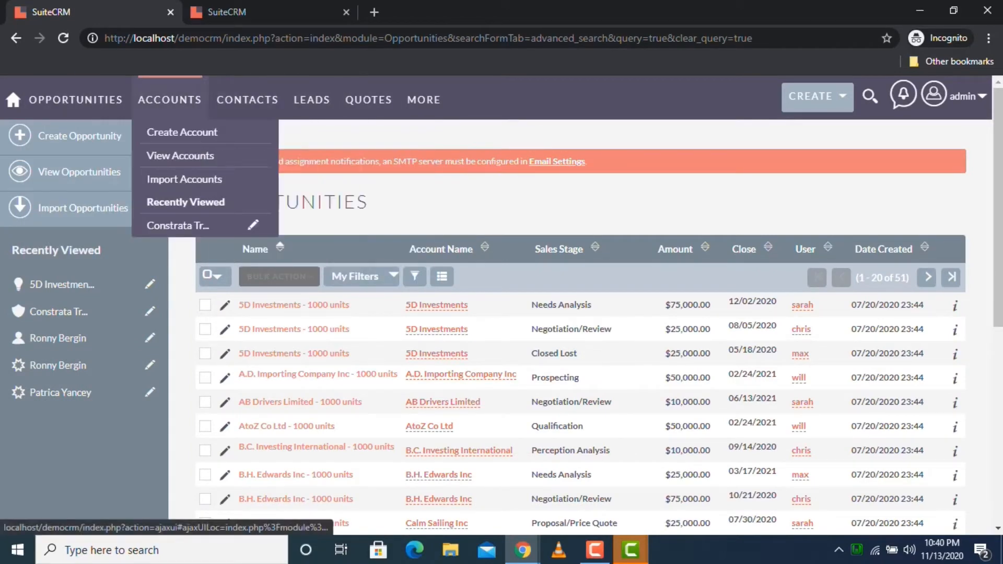
left_click(180, 155)
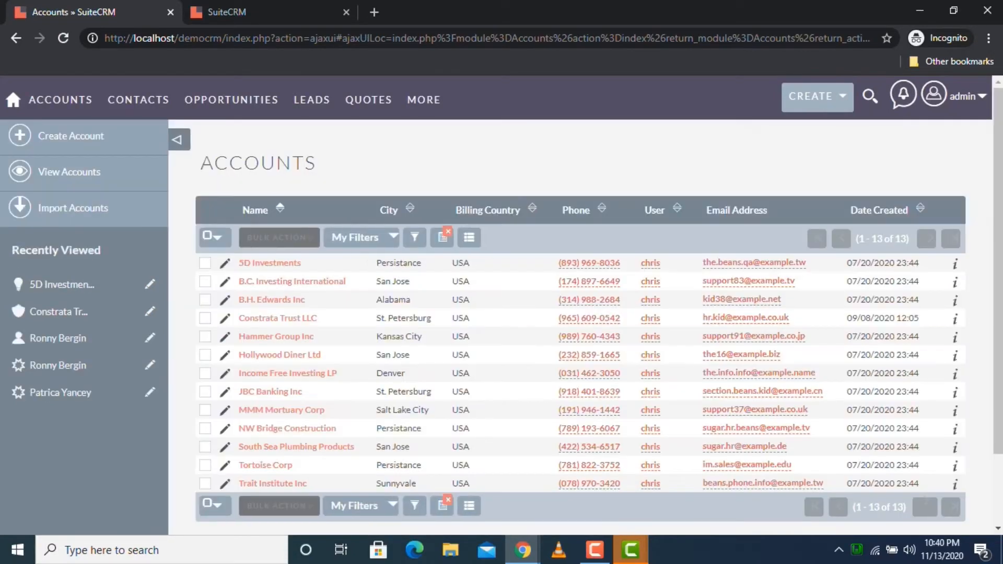
left_click_drag(997, 334, 998, 386)
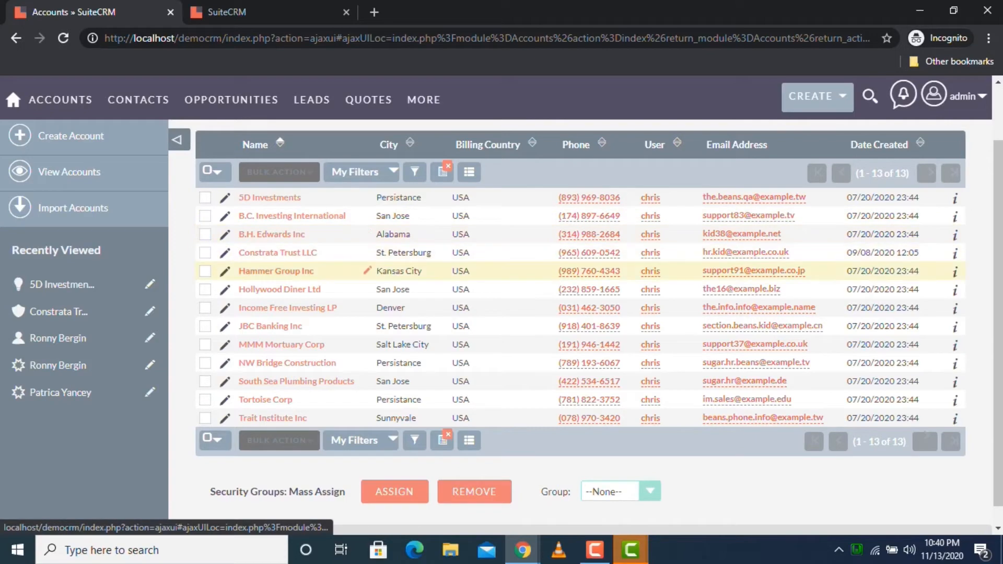
left_click(276, 270)
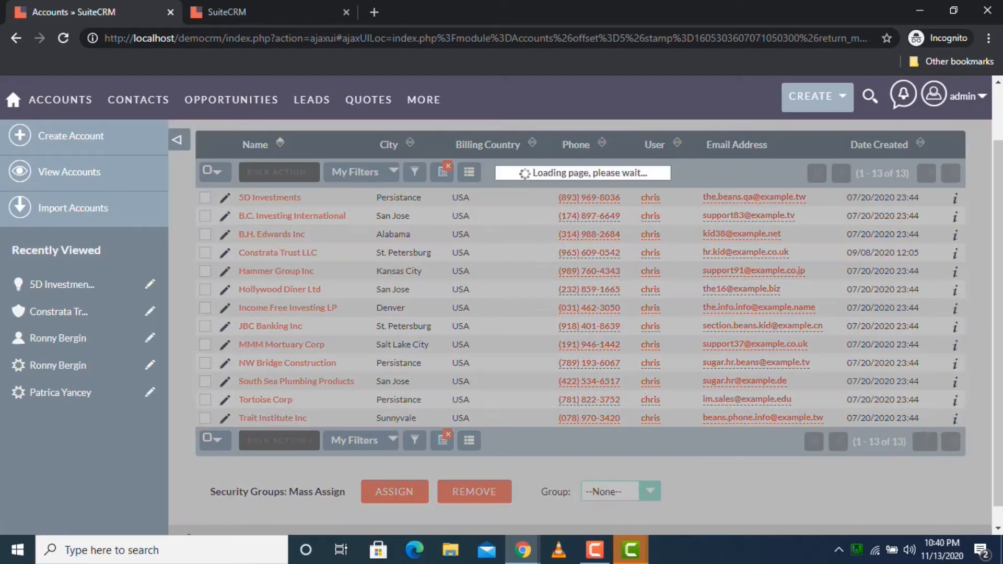
Expand the account's Opportunities subpanel and open the quick create form for a new opportunity.
scroll(956, 307, "down", 6)
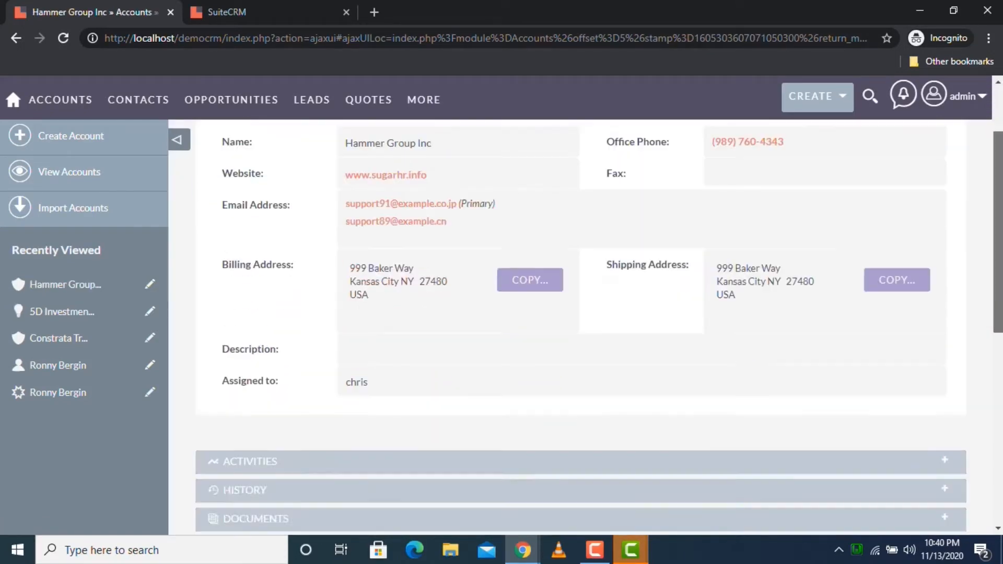
scroll(956, 307, "down", 2)
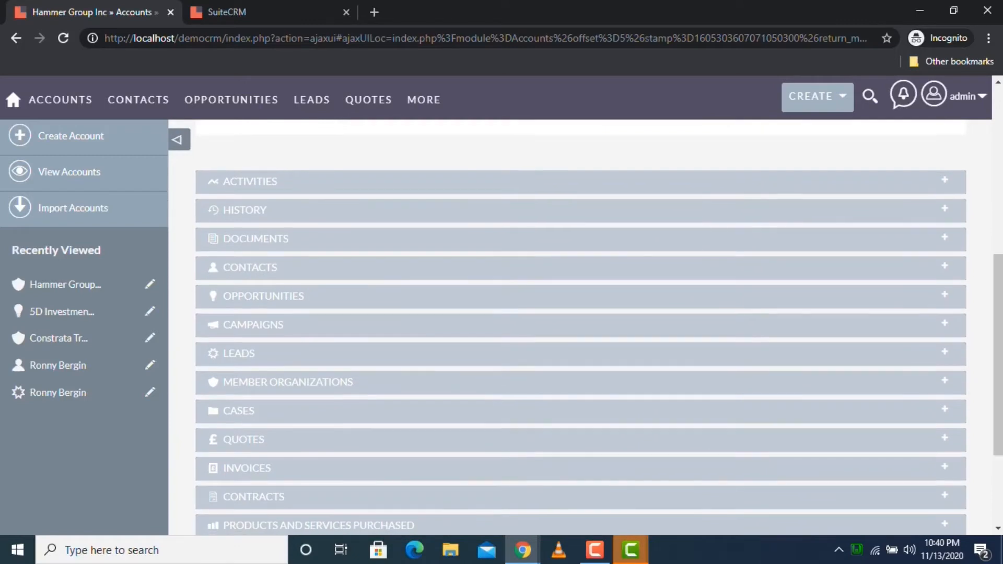
left_click(264, 296)
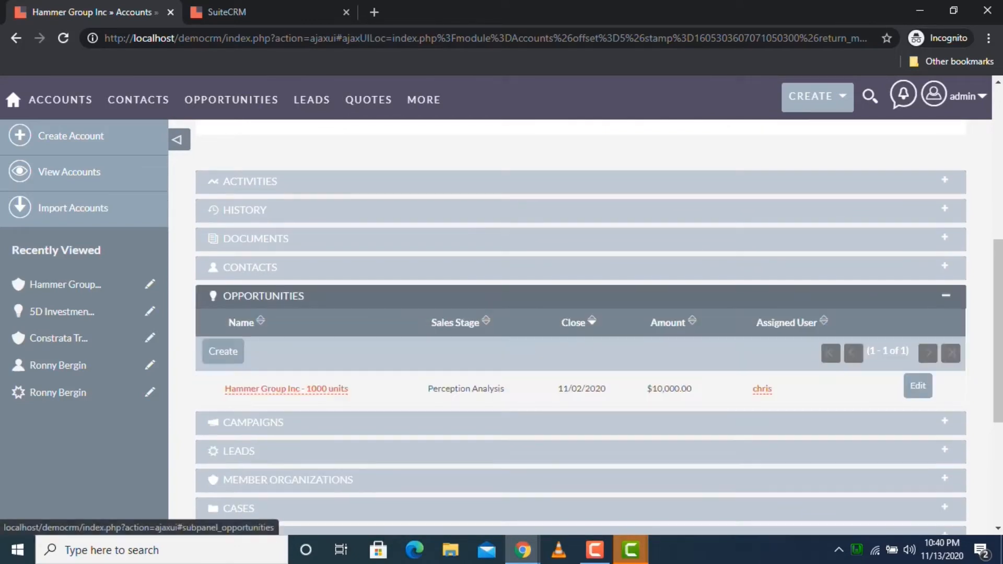
left_click(223, 352)
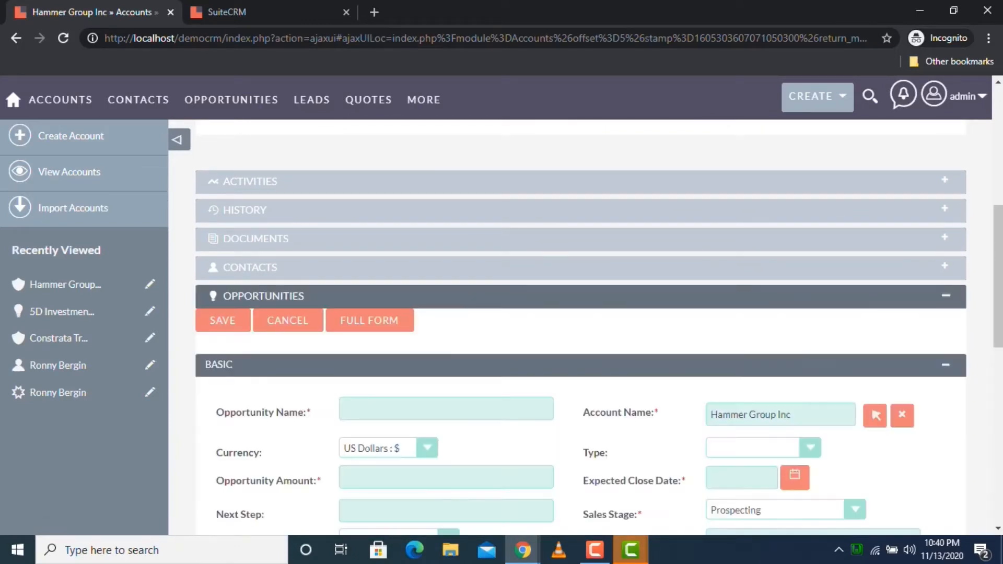
Review the fields of the quick create opportunity form and return to Studio's SuiteCRM Dashlet layouts.
scroll(580, 323, "down", 3)
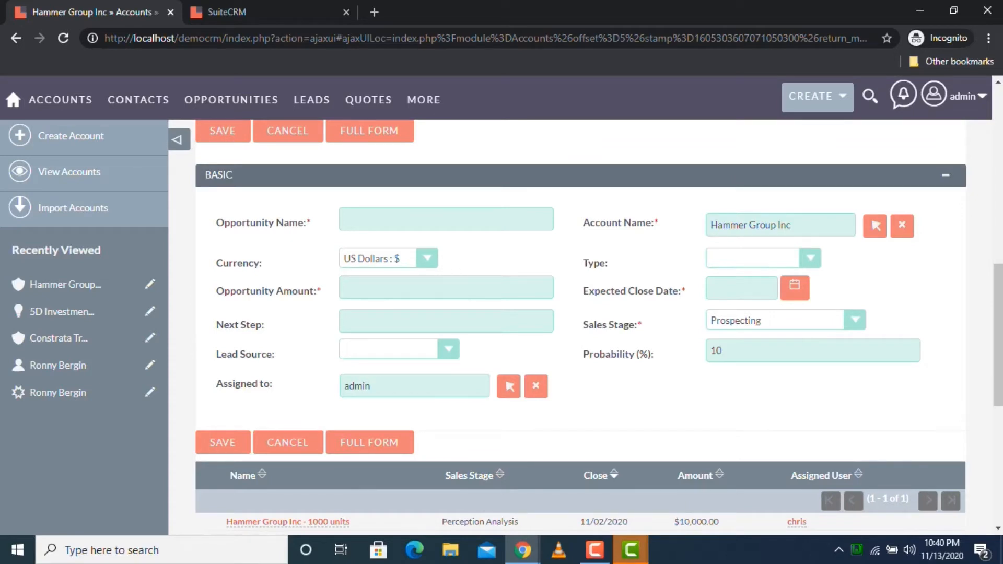
key("ctrl+Tab")
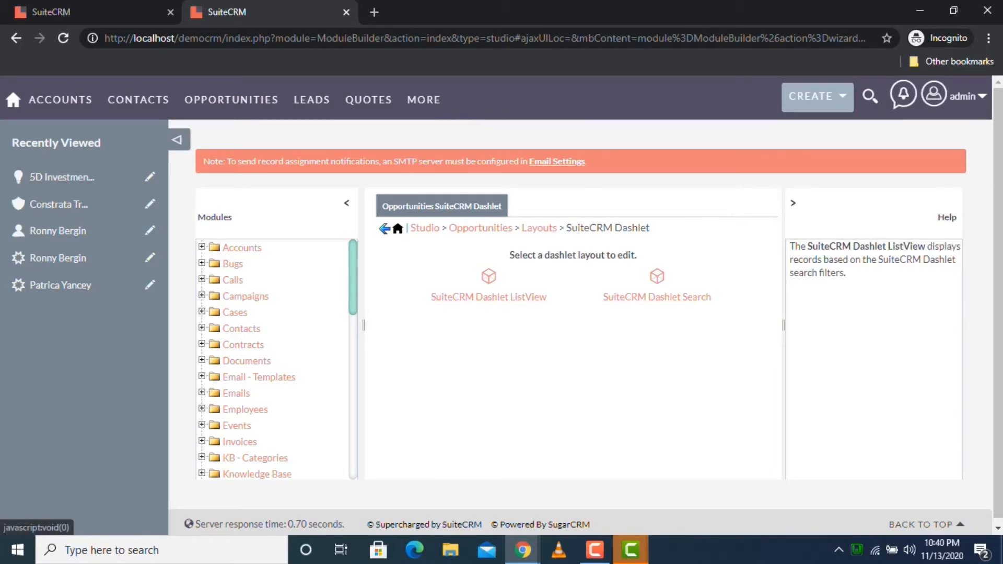
Compare the home dashboard's My Top Open Opportunities dashlet with Studio's SuiteCRM Dashlet ListView layout.
left_click(58, 12)
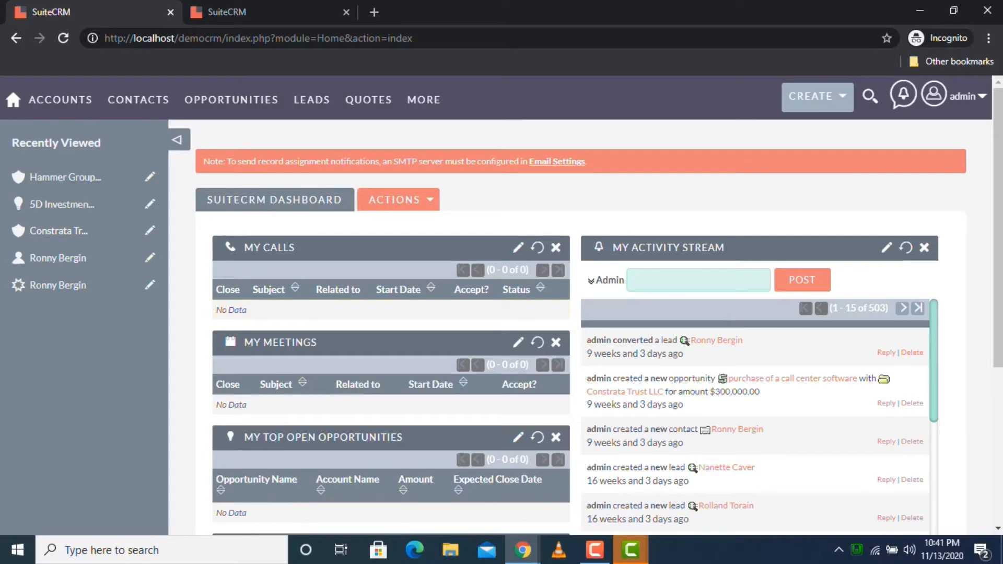
scroll(998, 225, "down", 3)
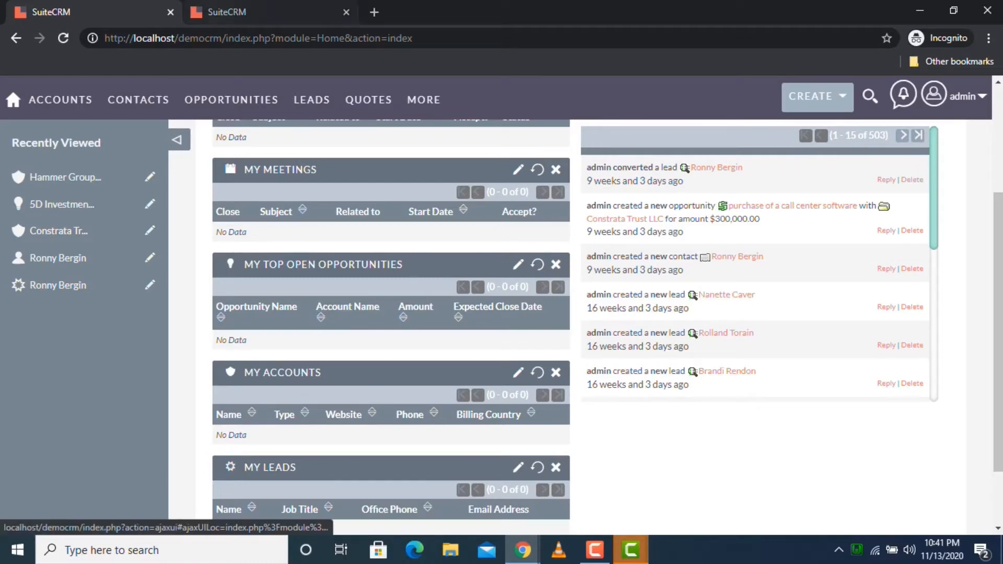
key("ctrl+Tab")
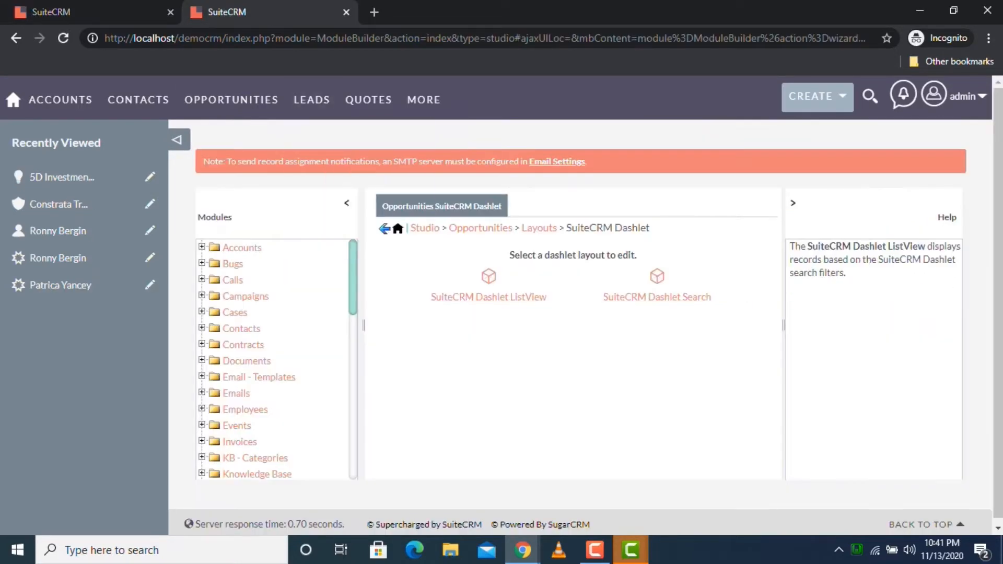
left_click(488, 290)
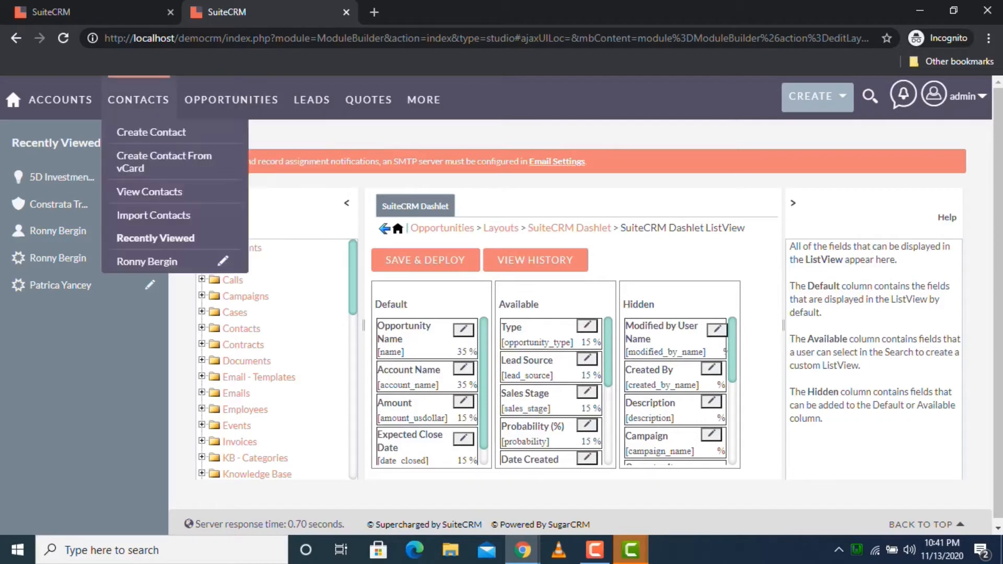
left_click(68, 12)
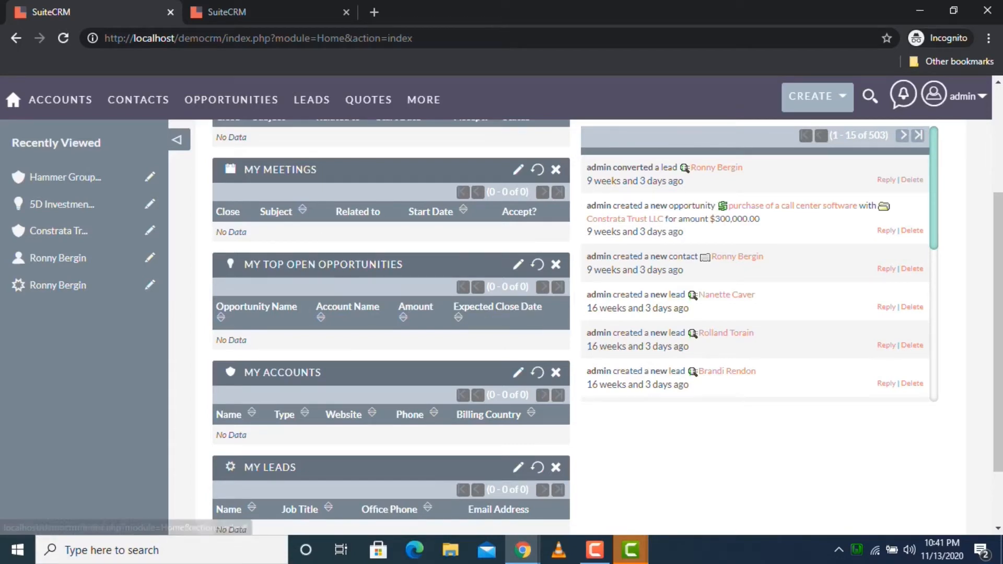
Open Studio's SuiteCRM Dashlet Search layout and the options of the My Top Open Opportunities dashlet in the first browser tab.
left_click(261, 12)
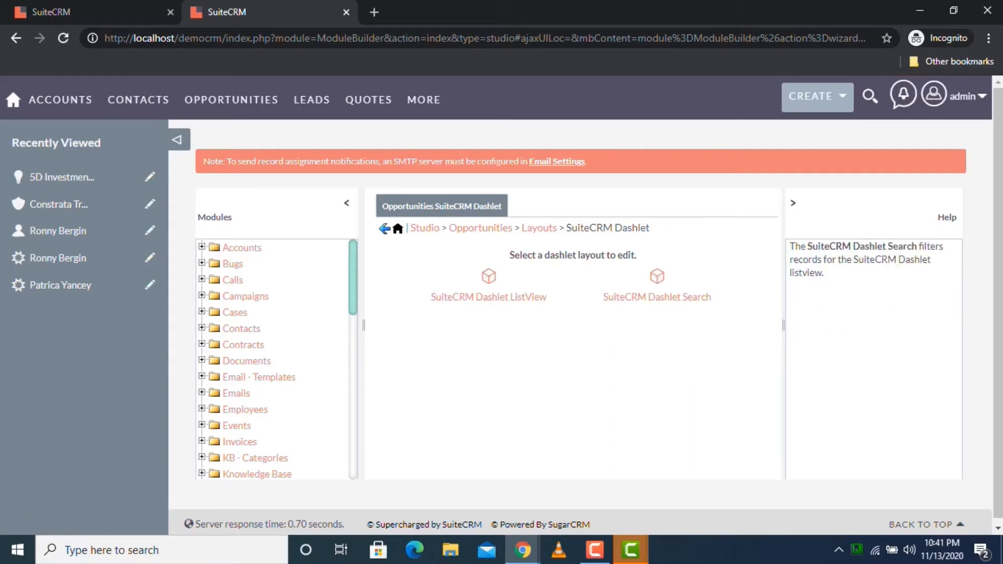
left_click(657, 290)
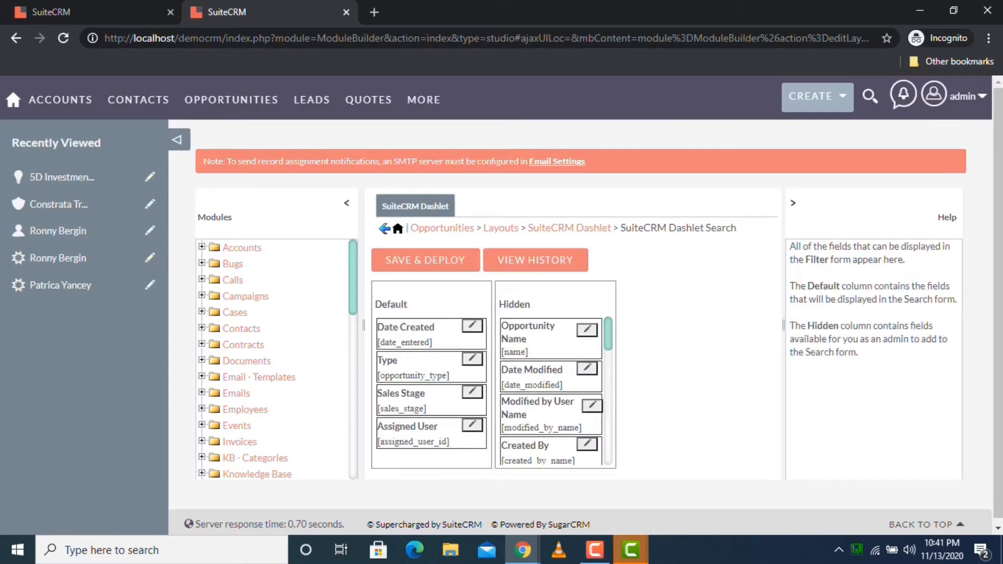
left_click(81, 12)
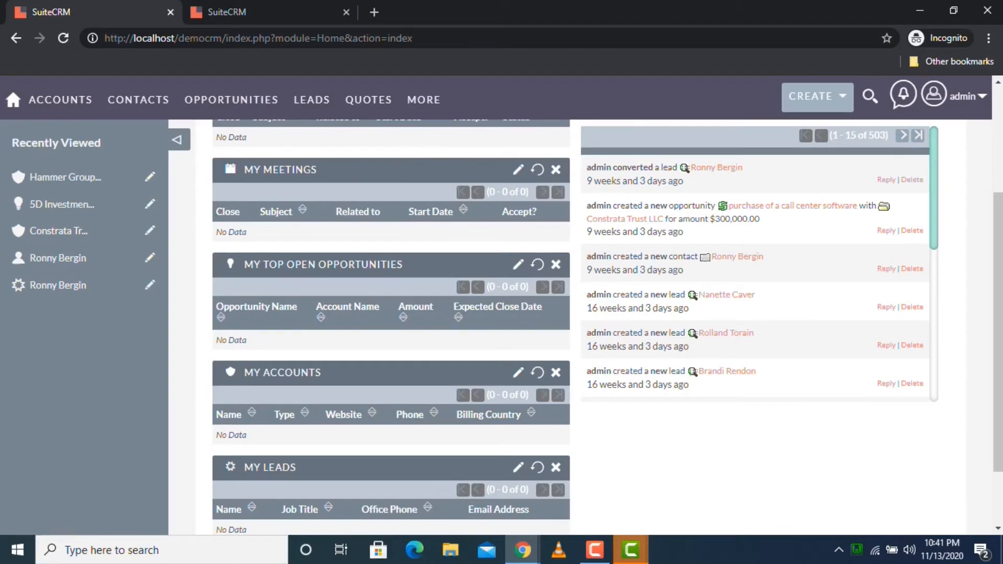
left_click(518, 264)
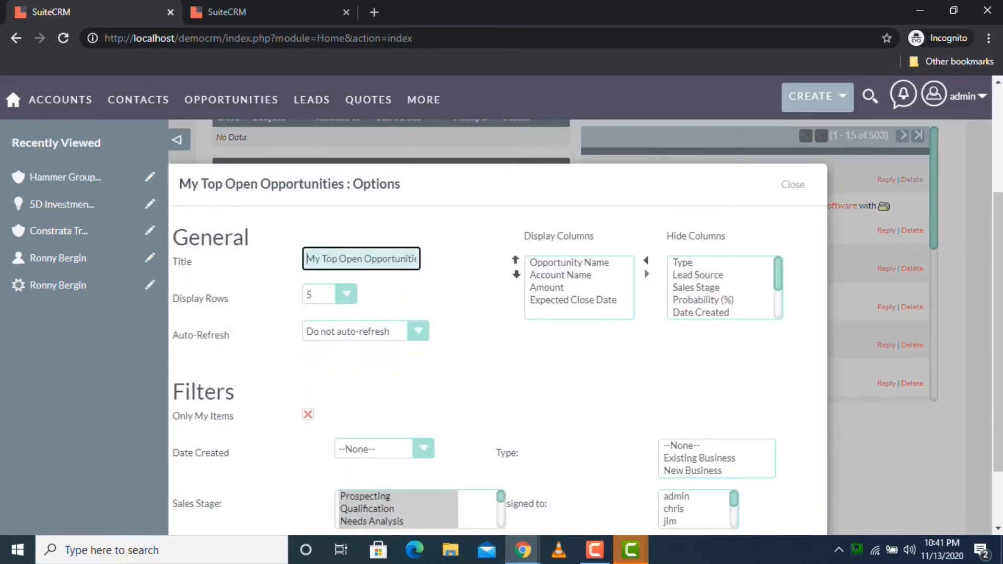
Compare the filters in the dashlet's options with the default fields of Studio's SuiteCRM Dashlet Search layout.
key("ctrl+Tab")
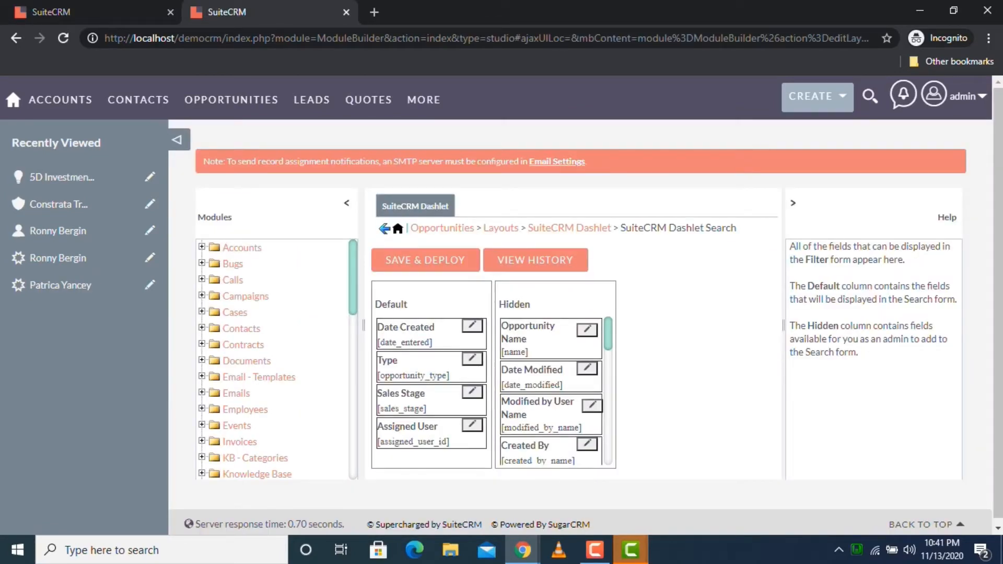
key("ctrl+shift+Tab")
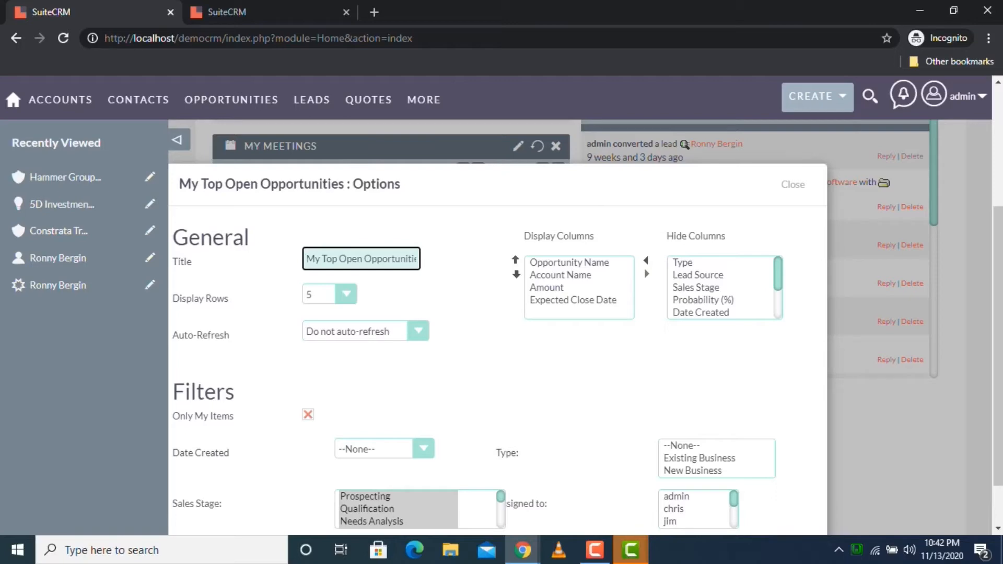
left_click(226, 12)
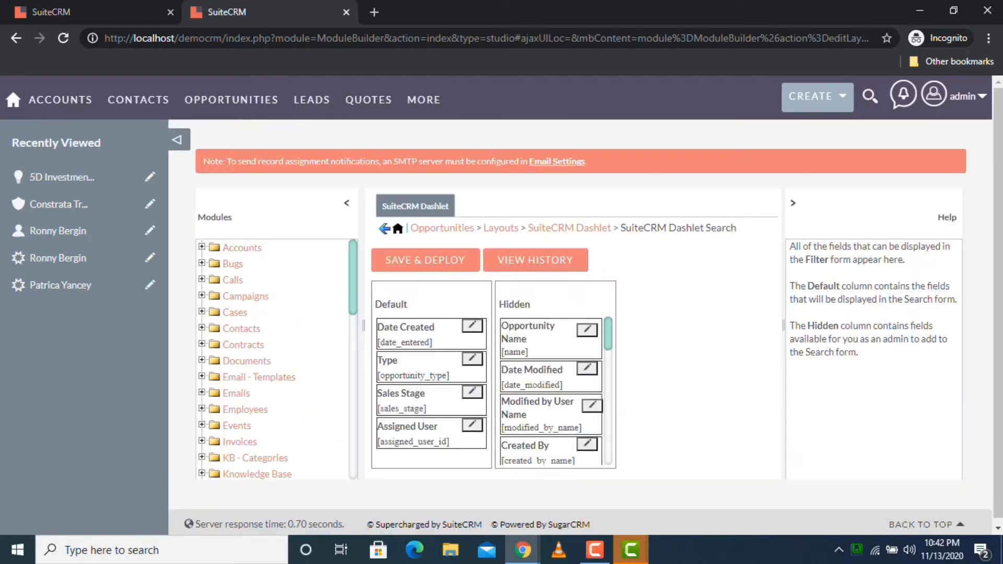
left_click(105, 12)
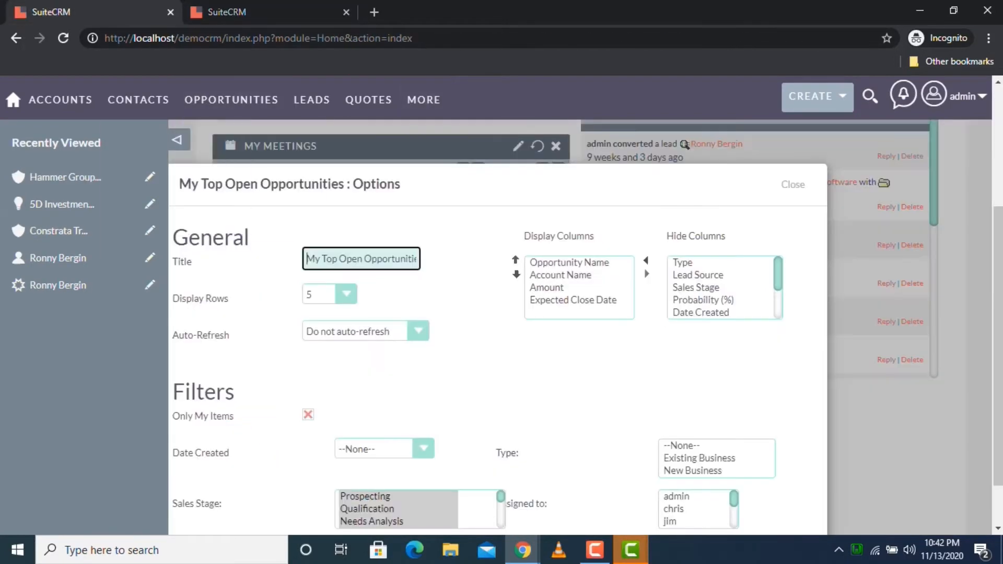
left_click(255, 13)
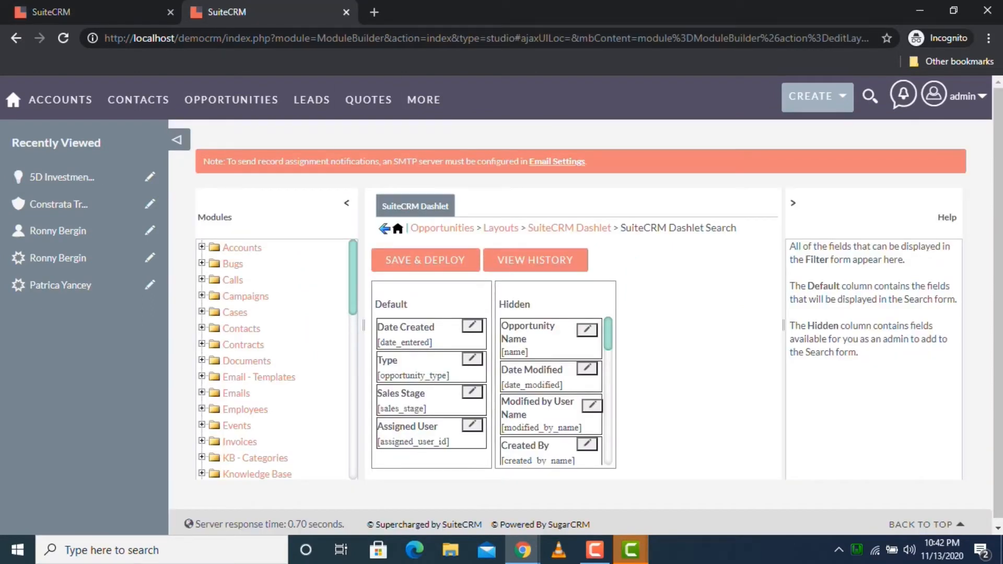
Return to the Opportunities layouts in Studio and open the form for creating a new opportunity in the first browser tab.
left_click(442, 229)
left_click(643, 308)
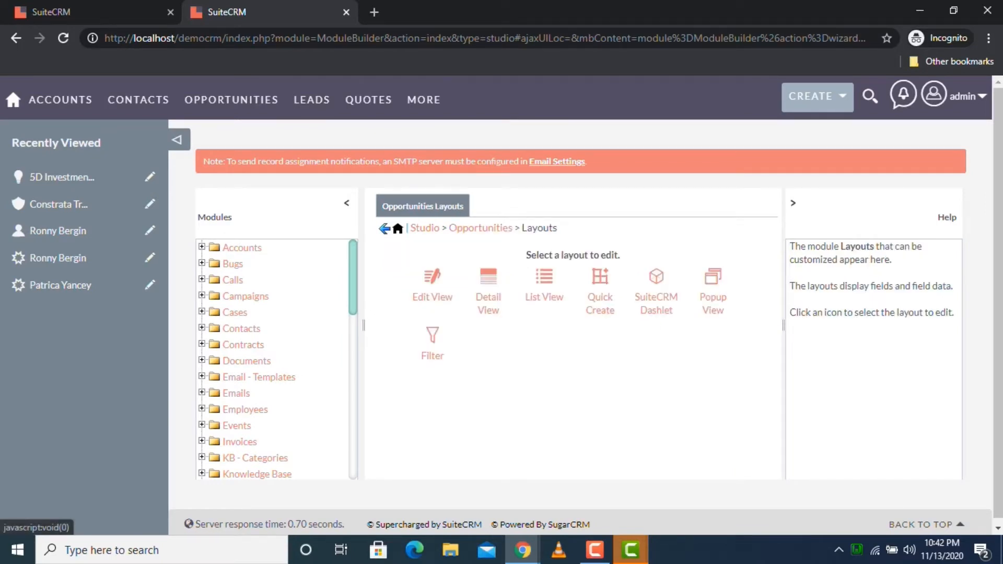
left_click(88, 12)
left_click(79, 136)
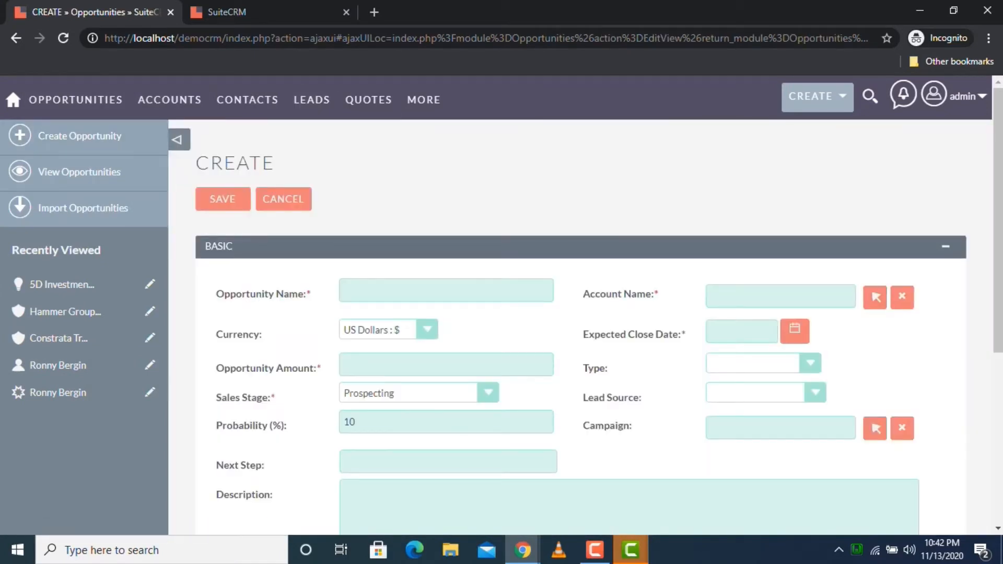
left_click(261, 12)
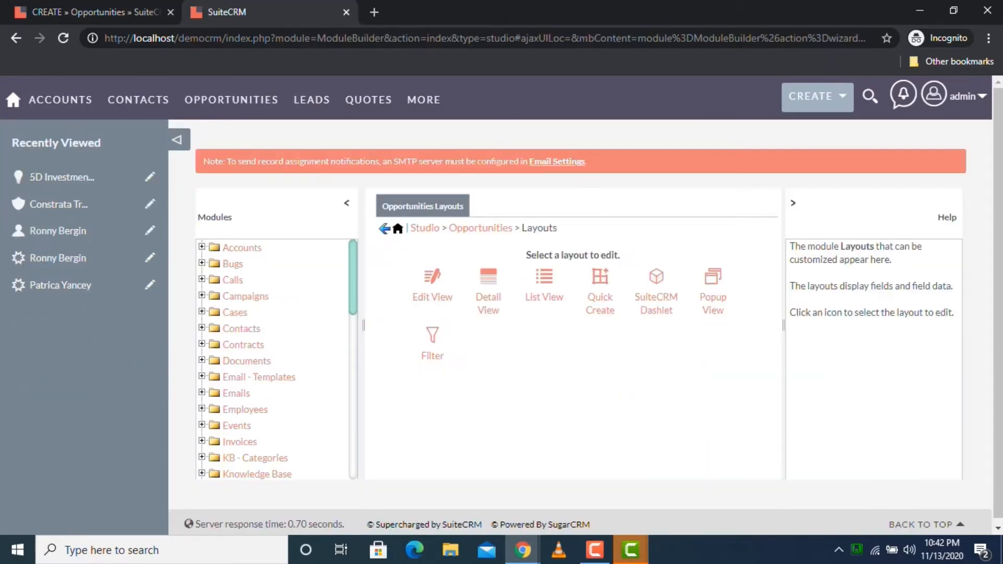
left_click(94, 12)
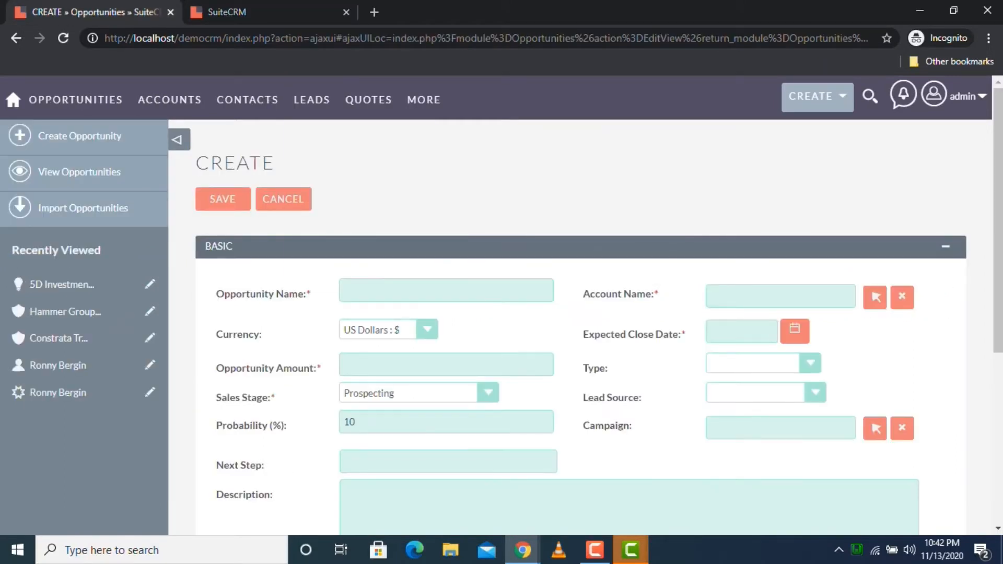
Open the account selection popup for the Account Name field and examine its search fields and account list.
left_click(875, 297)
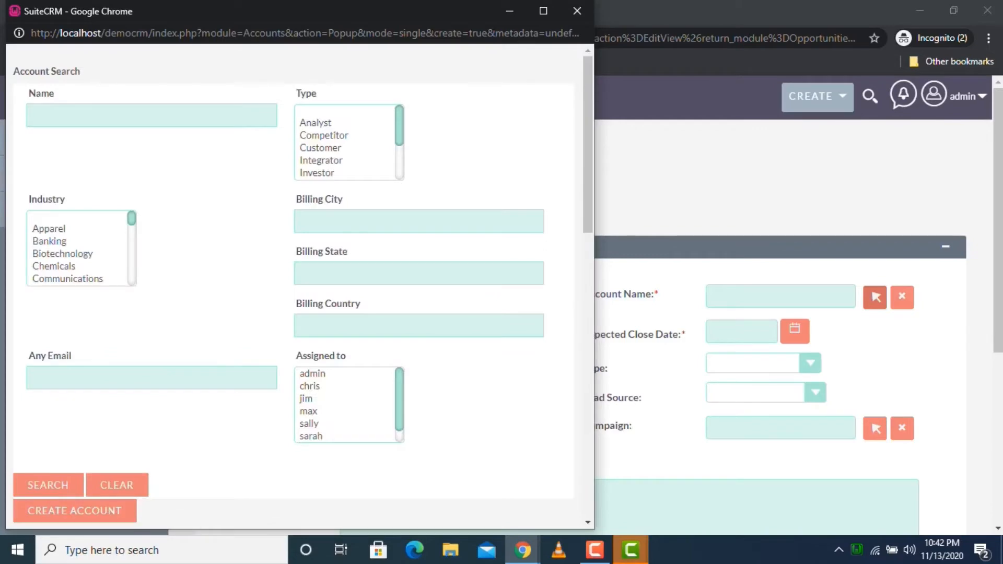
scroll(293, 287, "down", 3)
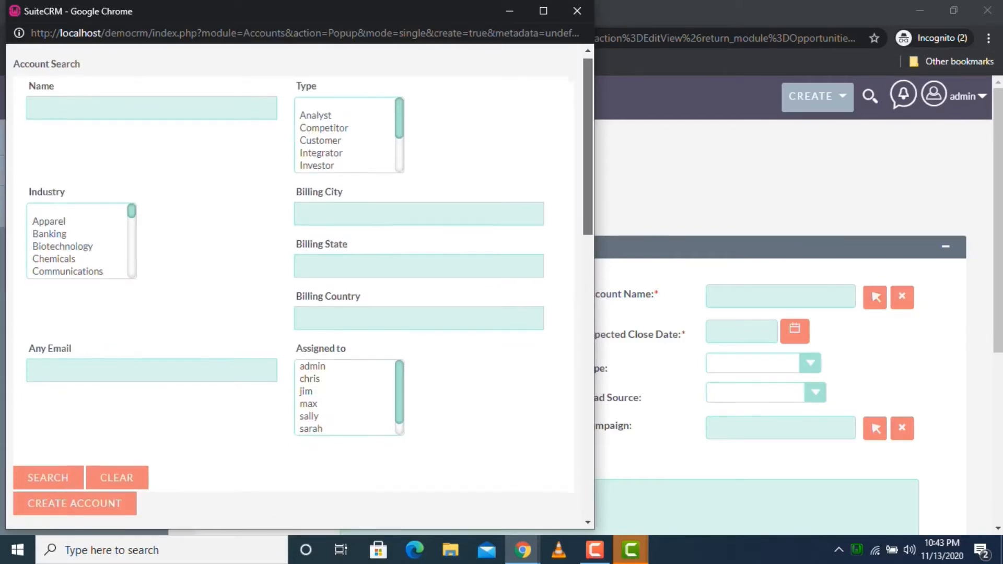
scroll(292, 287, "down", 6)
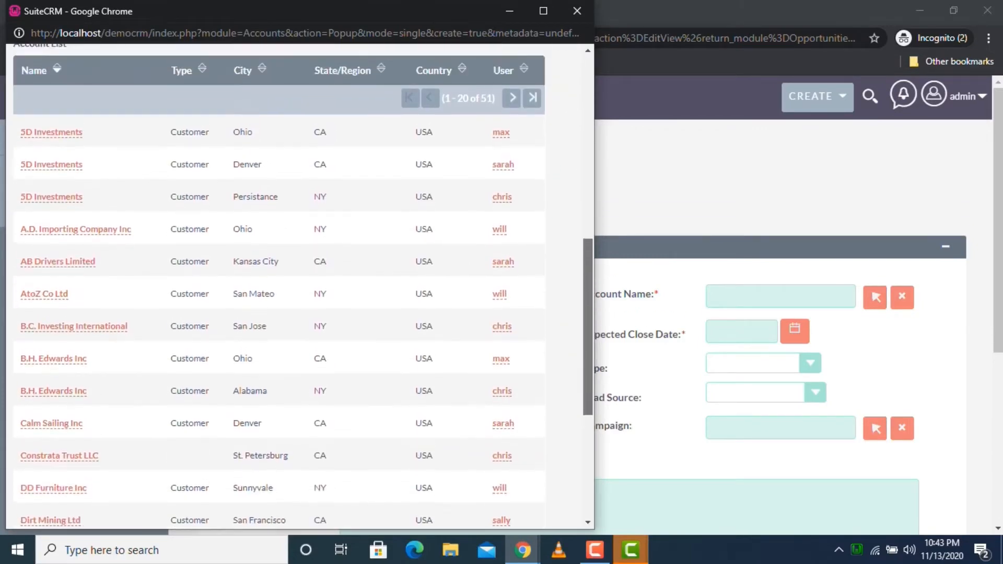
scroll(293, 287, "up", 4)
scroll(292, 287, "up", 5)
scroll(292, 287, "down", 6)
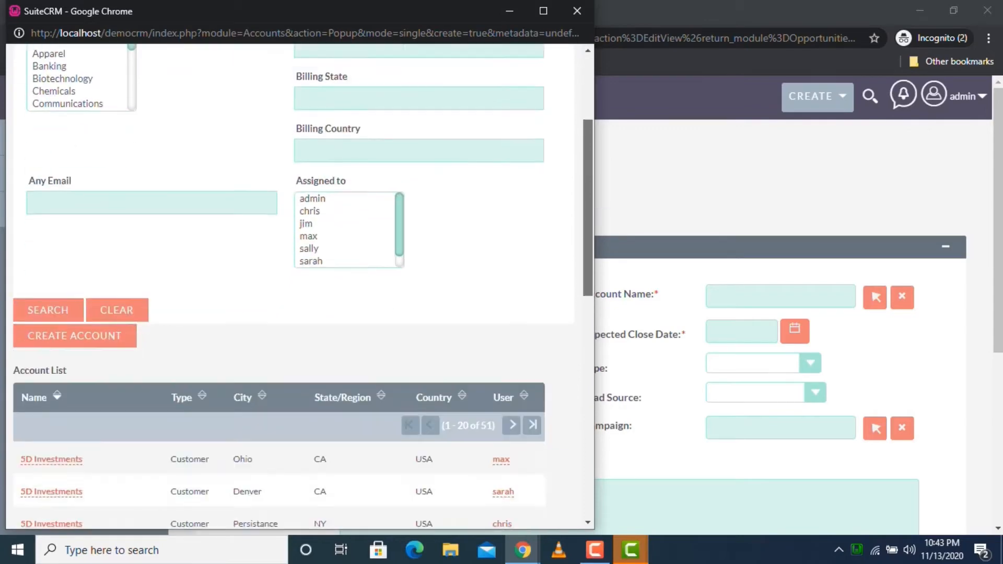
scroll(293, 287, "down", 2)
scroll(292, 287, "up", 8)
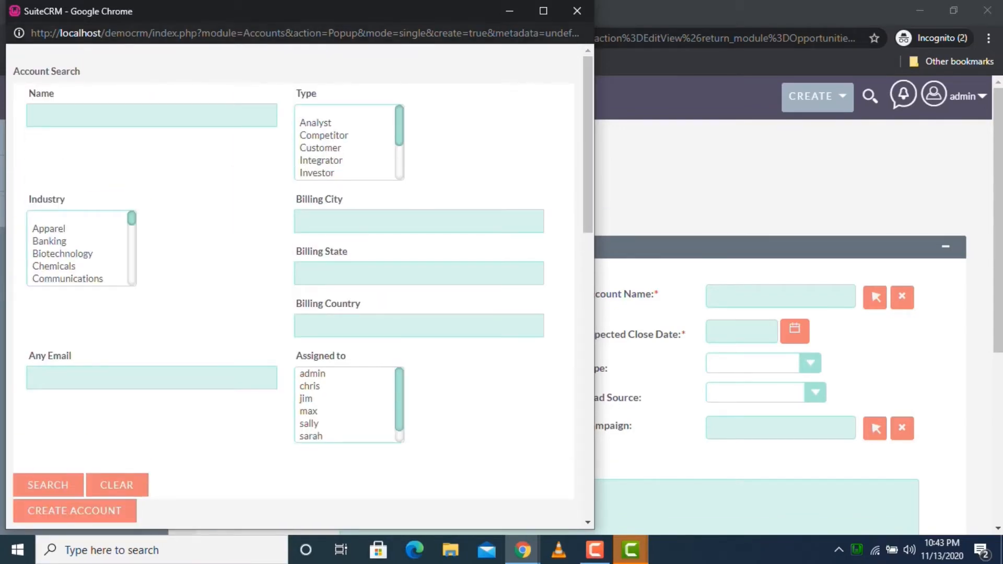
Leave the account popup and open the Popup View layouts for Opportunities in Studio.
left_click(577, 11)
left_click(263, 12)
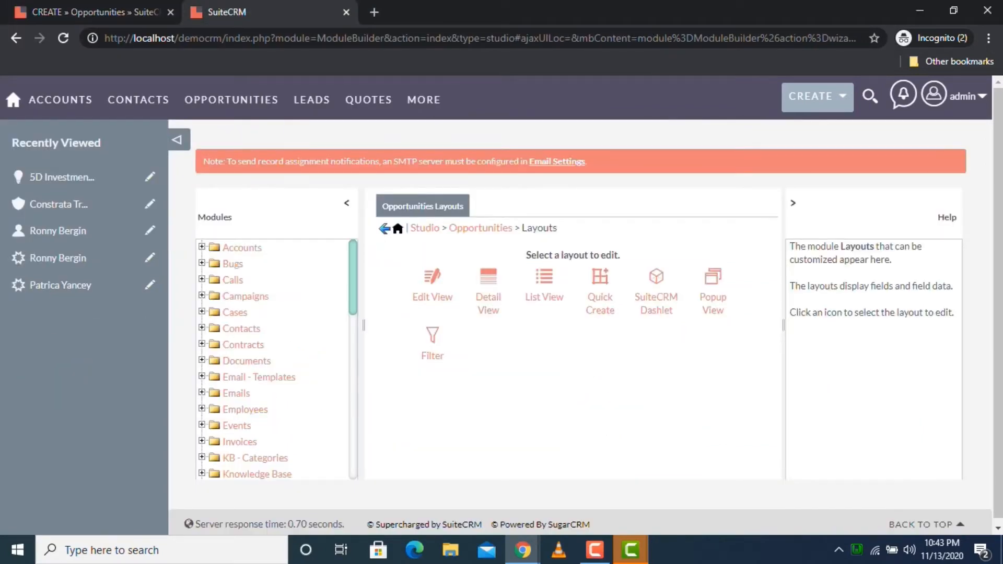
left_click(713, 297)
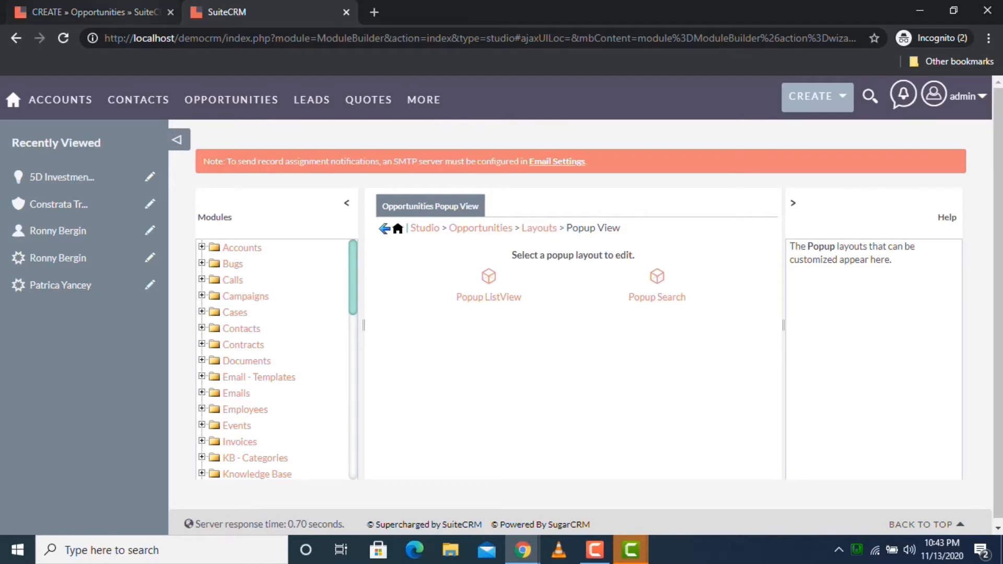
Bring the account selection popup back up and examine its search form and list against the Popup View layouts.
left_click(99, 12)
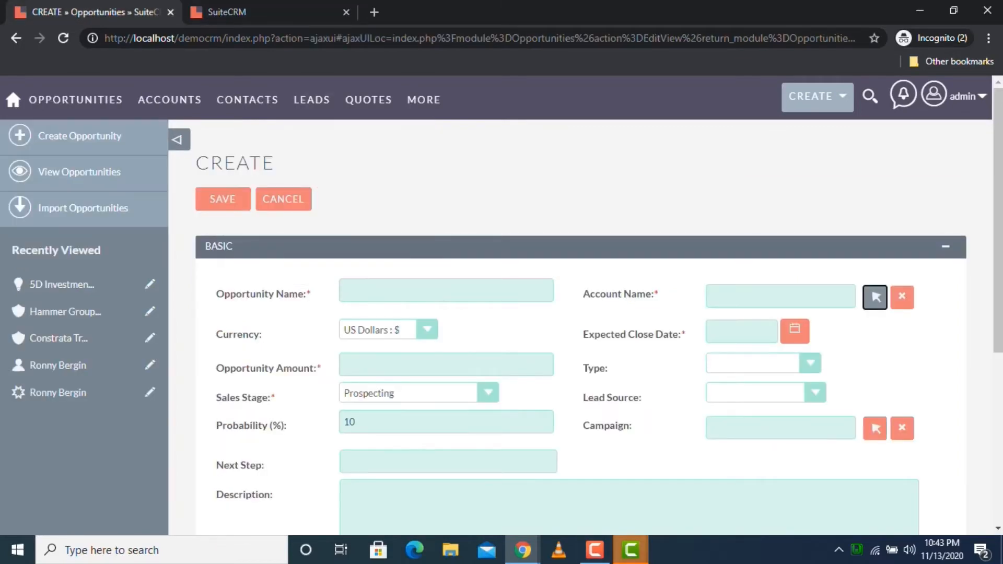
mouse_move(522, 550)
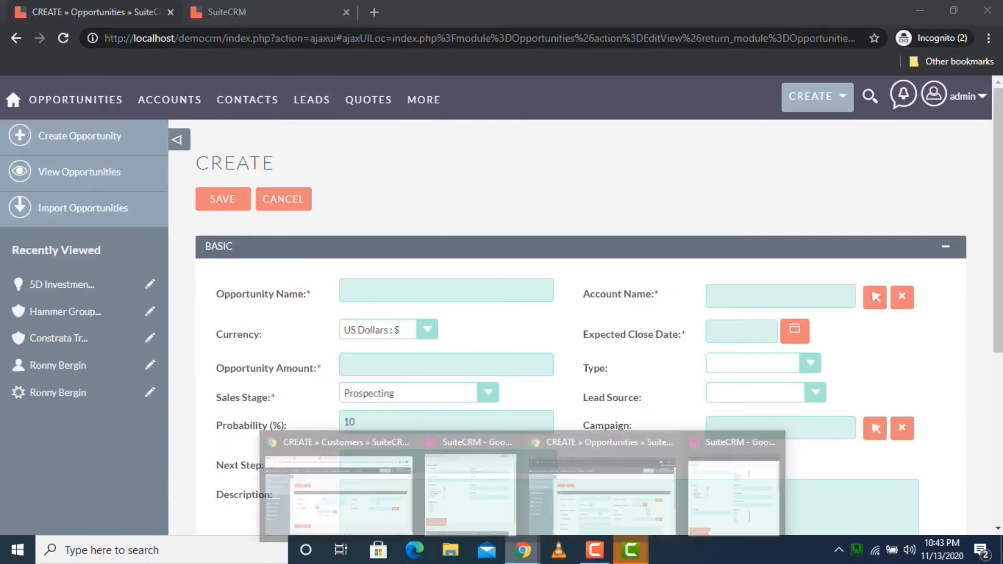
left_click(734, 497)
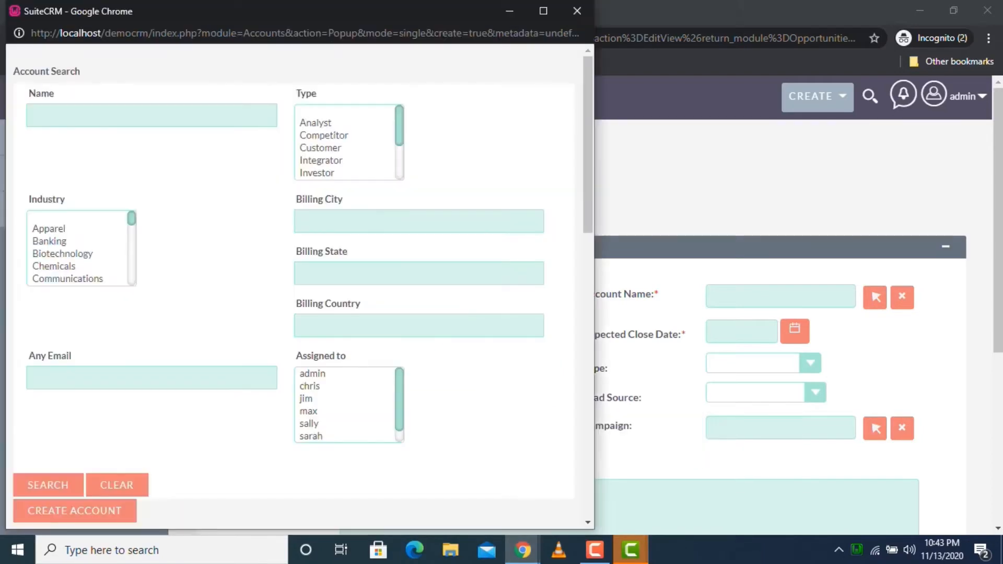
left_click_drag(588, 141, 589, 311)
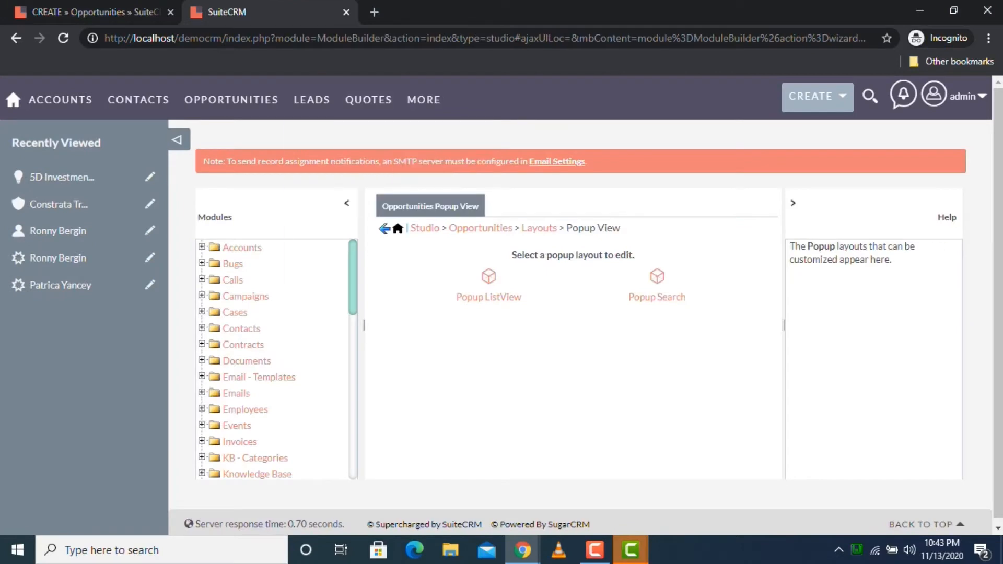
Open Studio's Filter layouts for Opportunities and the matching filter form of the opportunities list in the first browser tab.
left_click(539, 228)
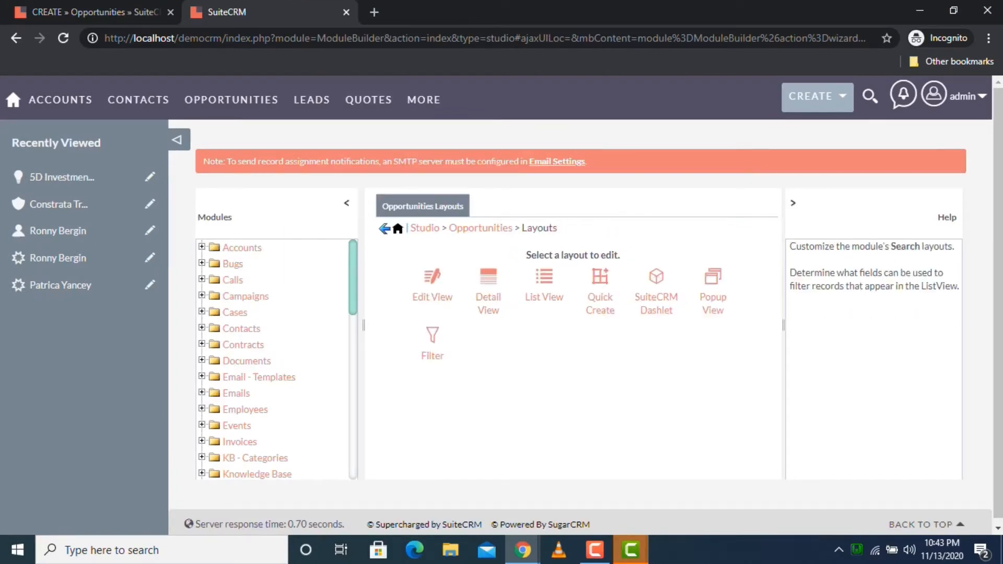
left_click(432, 339)
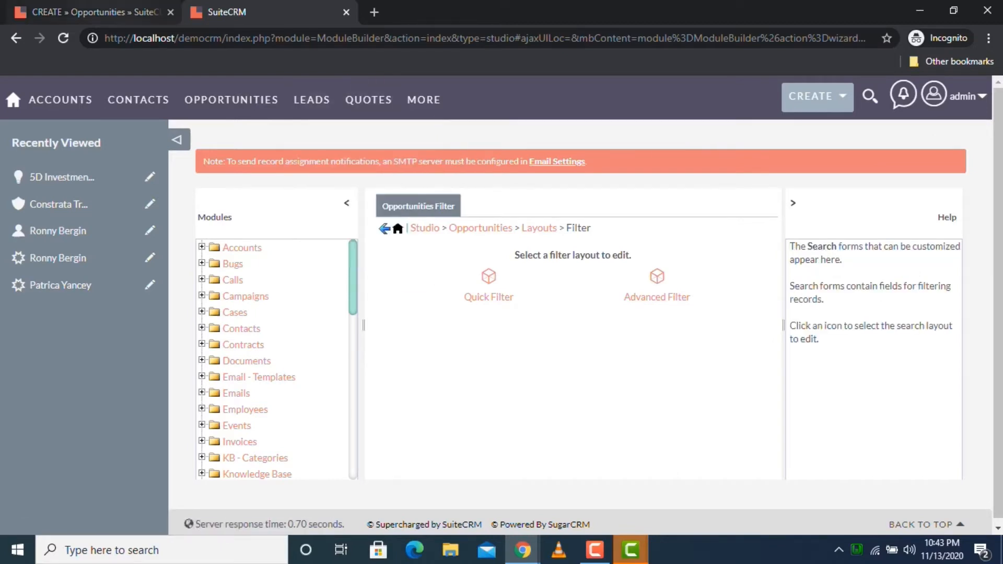
left_click(94, 12)
left_click(79, 172)
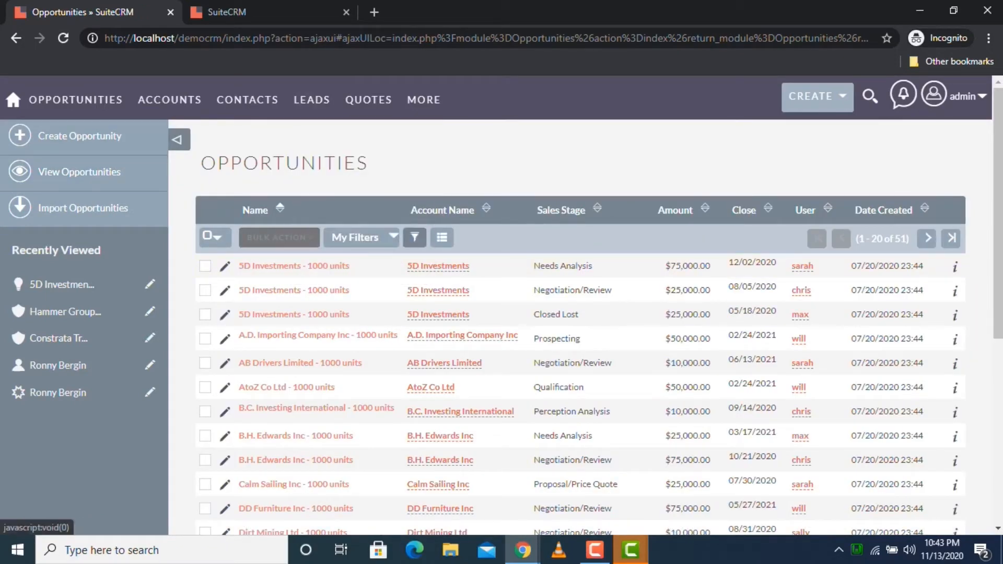
left_click(414, 238)
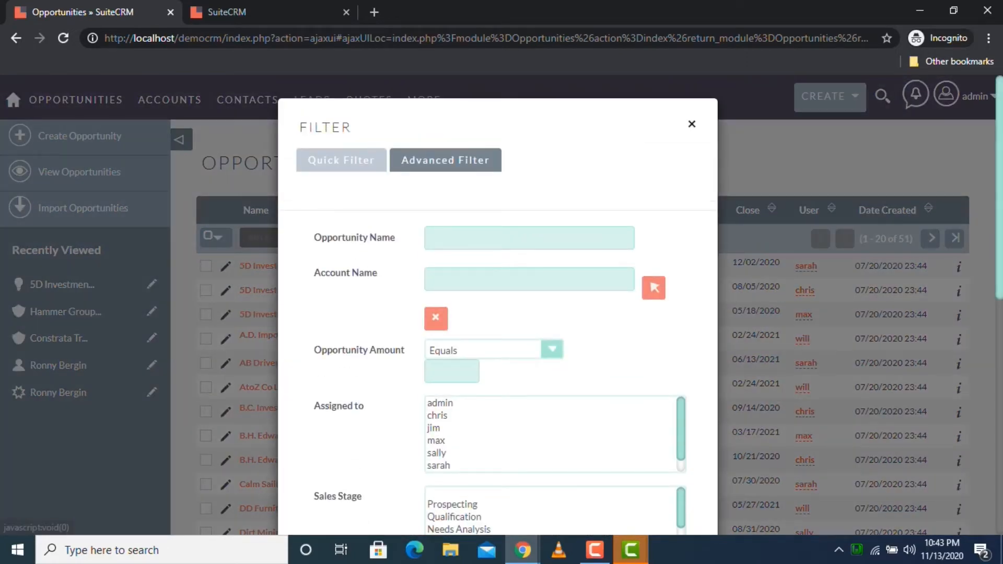
Compare the quick and advanced filter forms of the opportunities list with Studio's Quick Filter and Advanced Filter layouts.
left_click(341, 160)
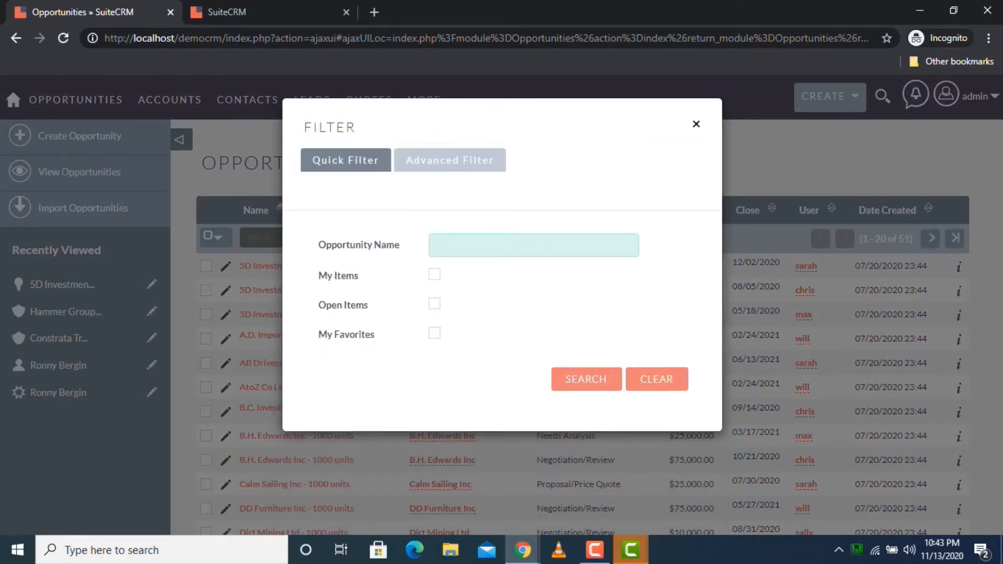
key("ctrl+Tab")
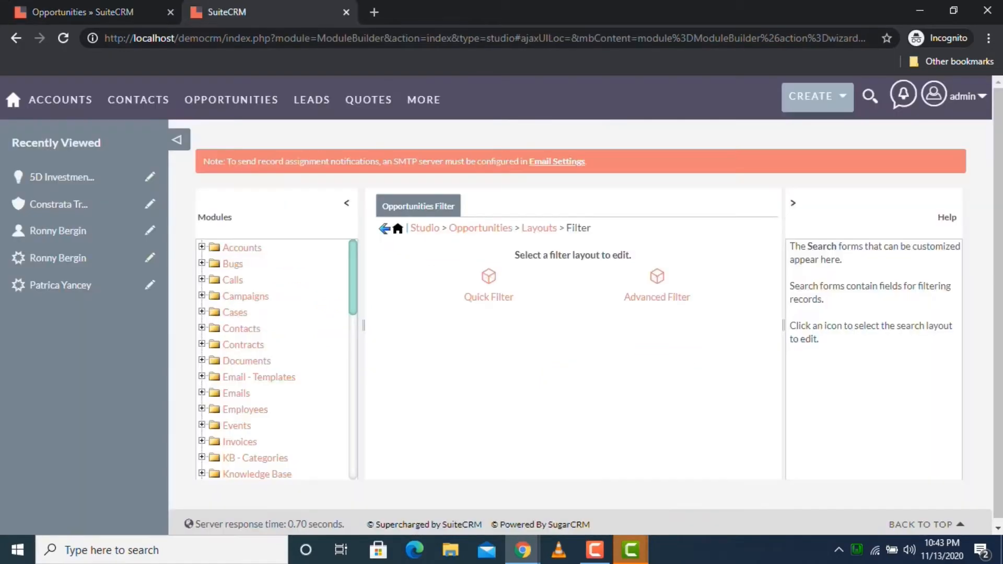
left_click(104, 12)
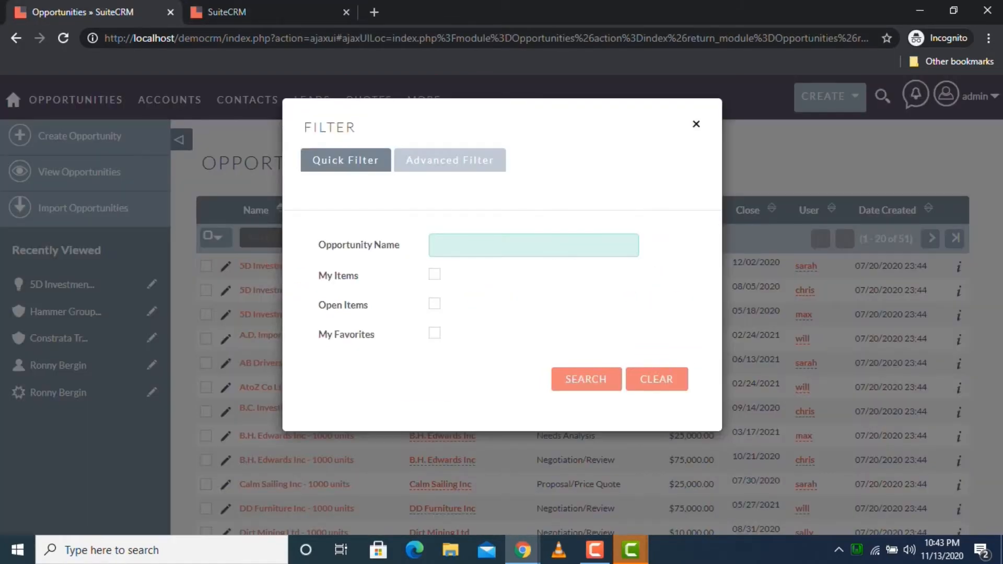
left_click(450, 160)
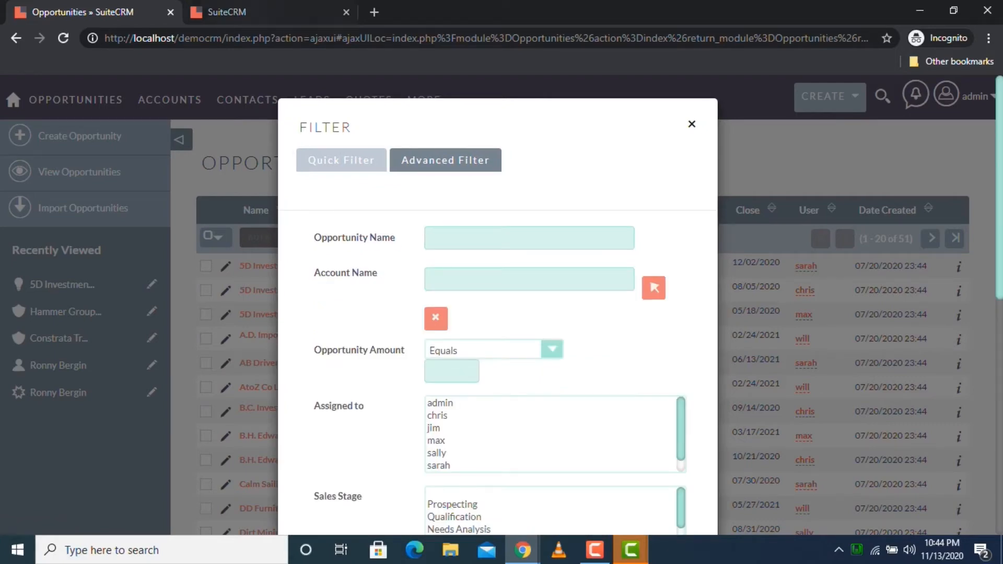
Return to Studio, leave the Filter layouts and open the Subpanels component of the Opportunities module.
left_click(262, 12)
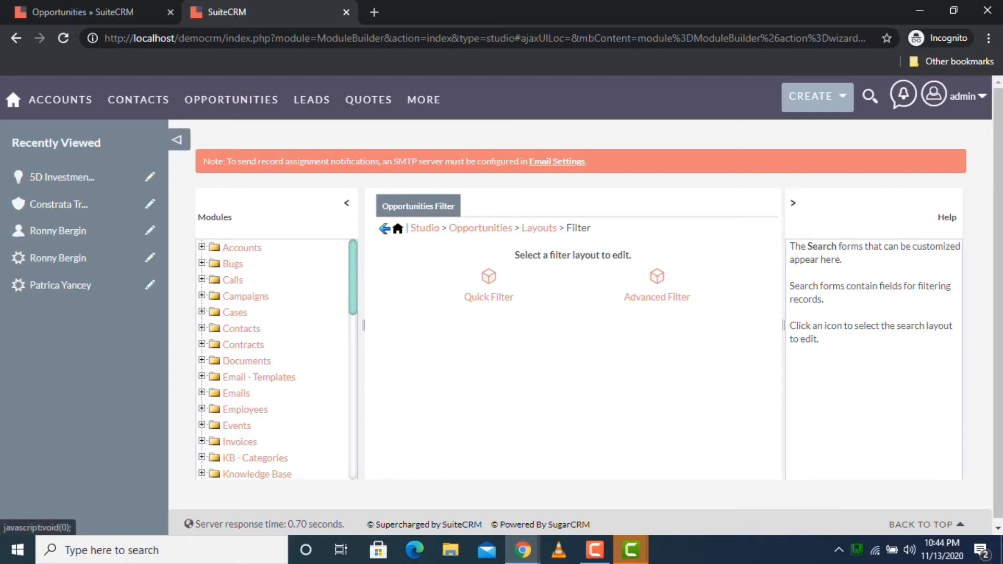
left_click(539, 228)
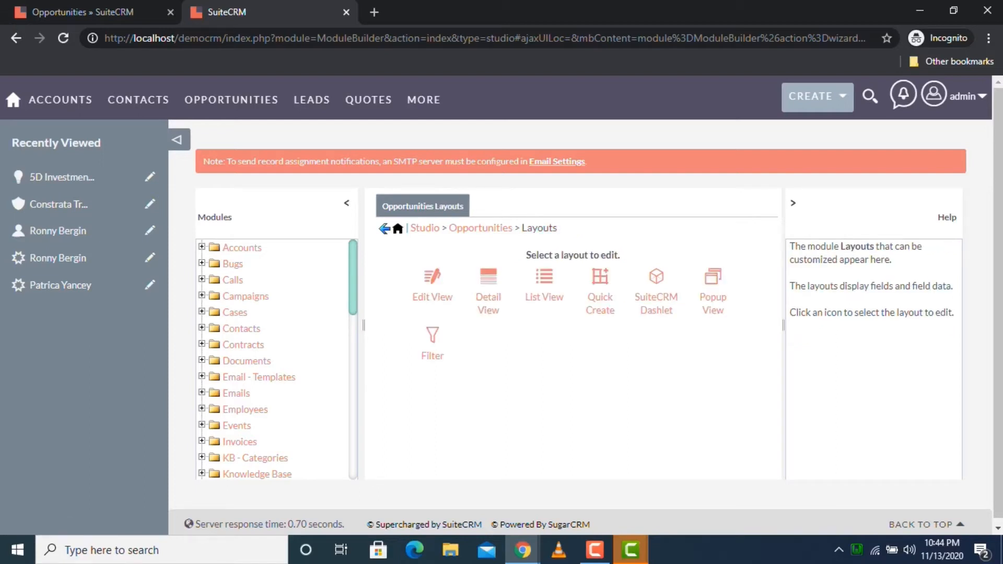
left_click(480, 228)
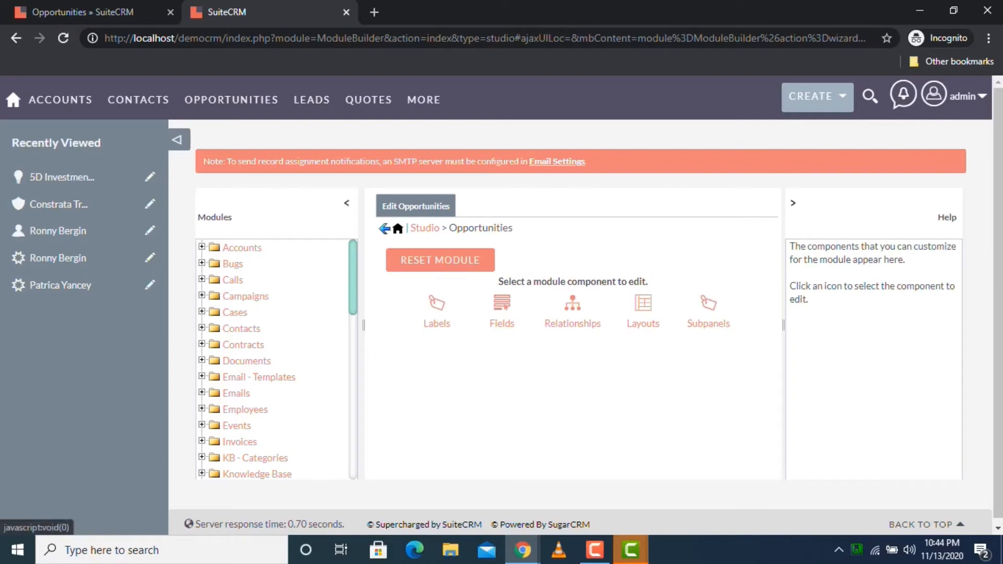
left_click(709, 323)
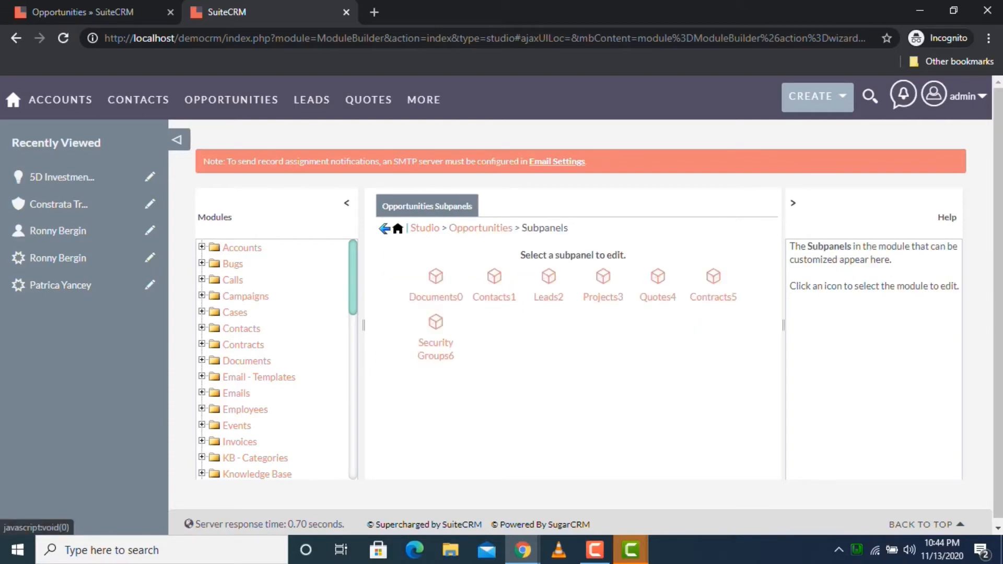
Close the filter form, open the first 5D Investments - 1000 units opportunity, collapse its Documents and Contacts subpanels and expand Quotes.
left_click(112, 13)
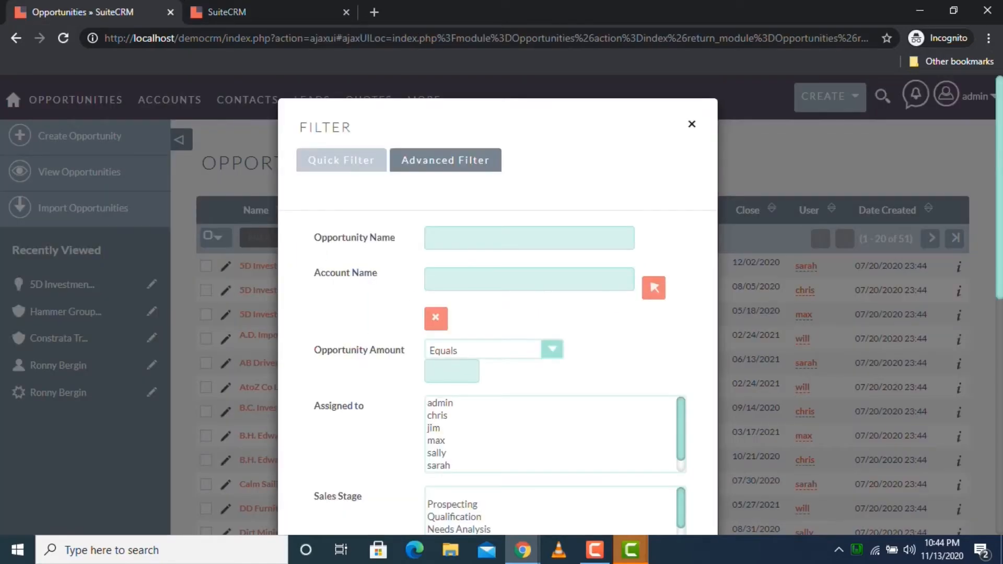
left_click(691, 123)
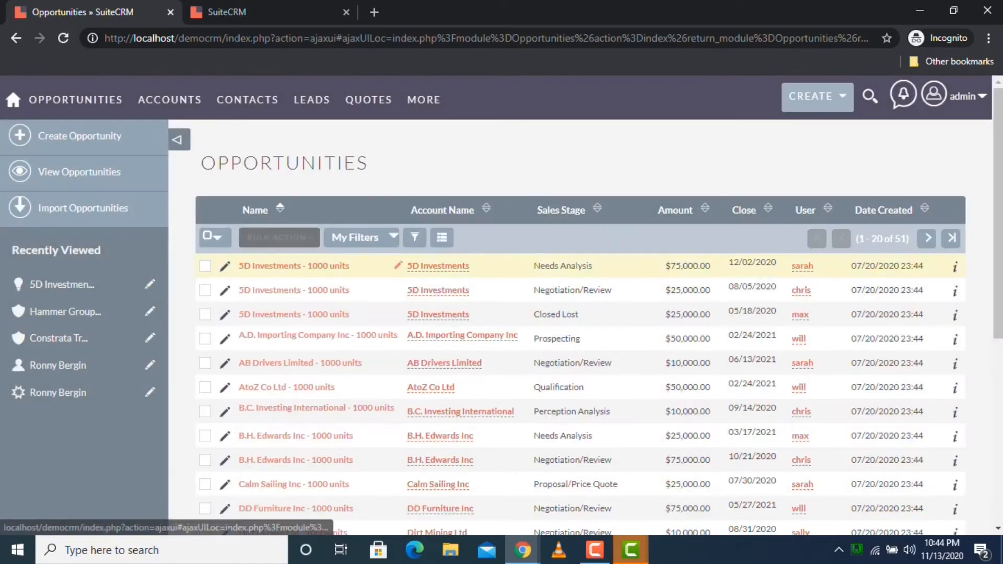
left_click(294, 266)
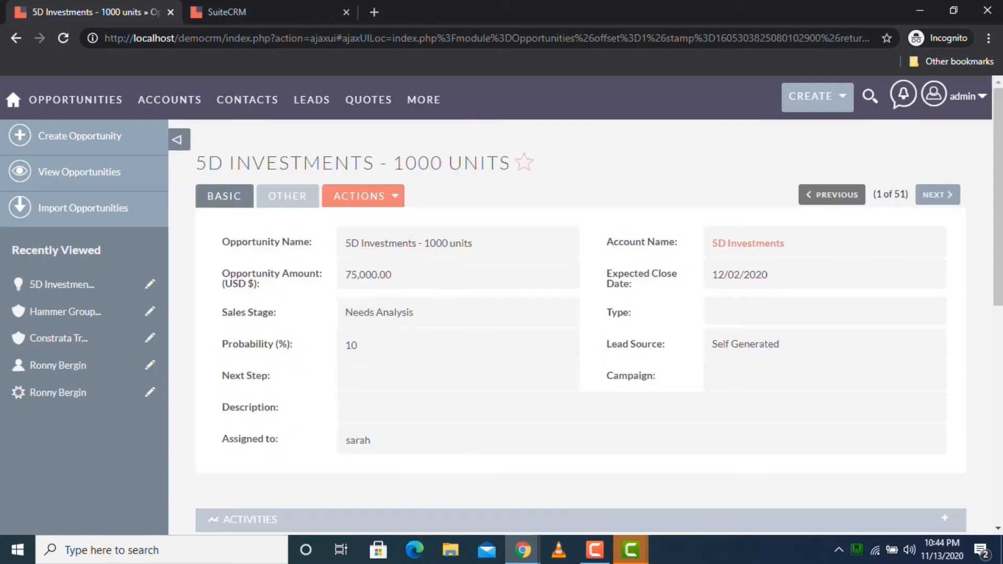
scroll(580, 324, "down", 5)
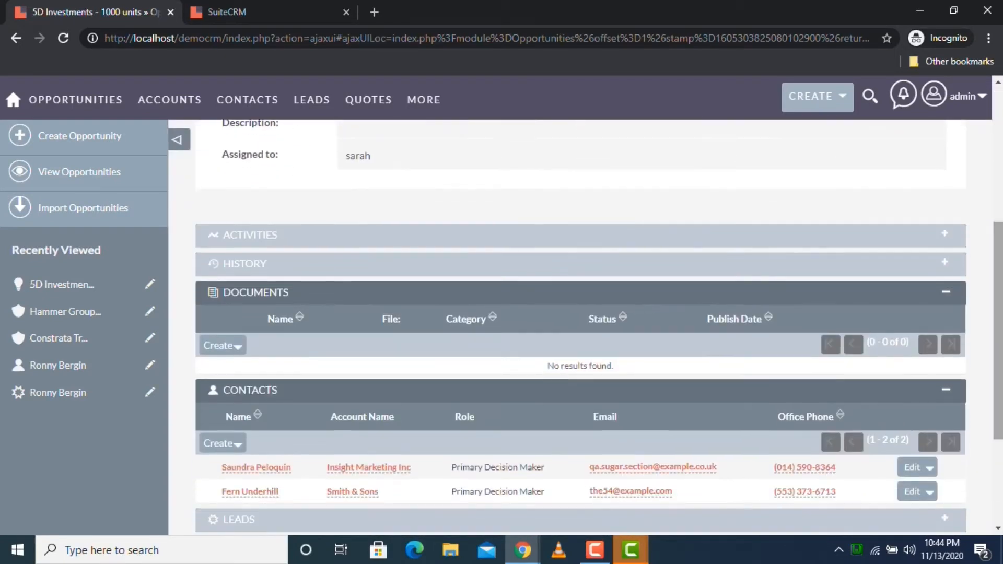
left_click(255, 292)
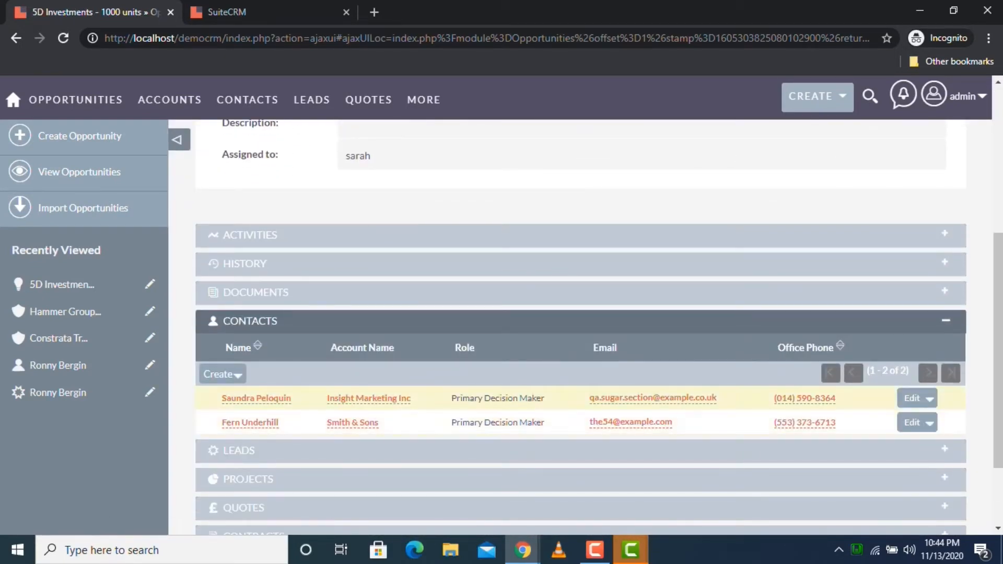
left_click(250, 320)
left_click(244, 407)
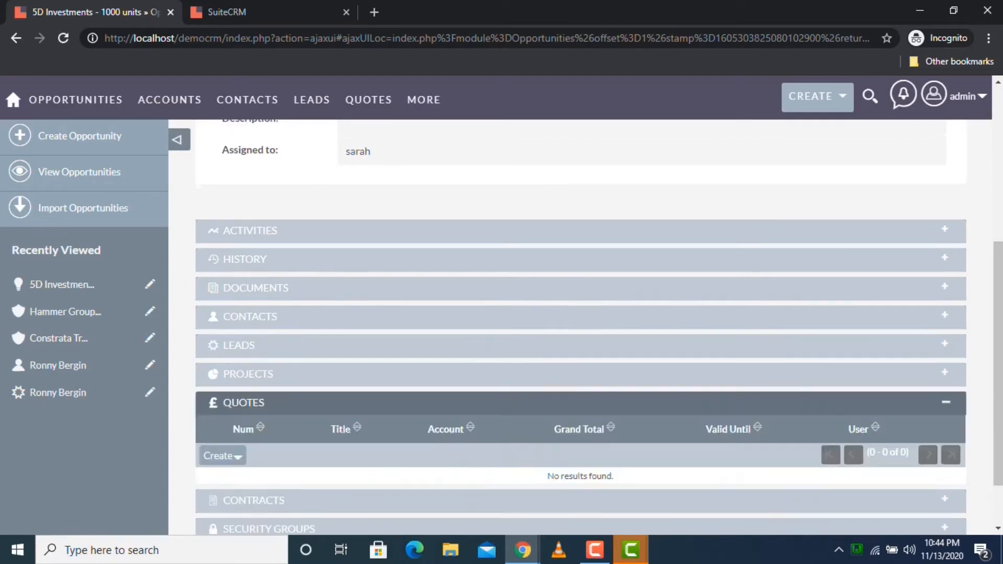
Open the Quotes subpanel layout in Studio and compare its default columns with the Quotes subpanel on the opportunity record.
left_click(261, 11)
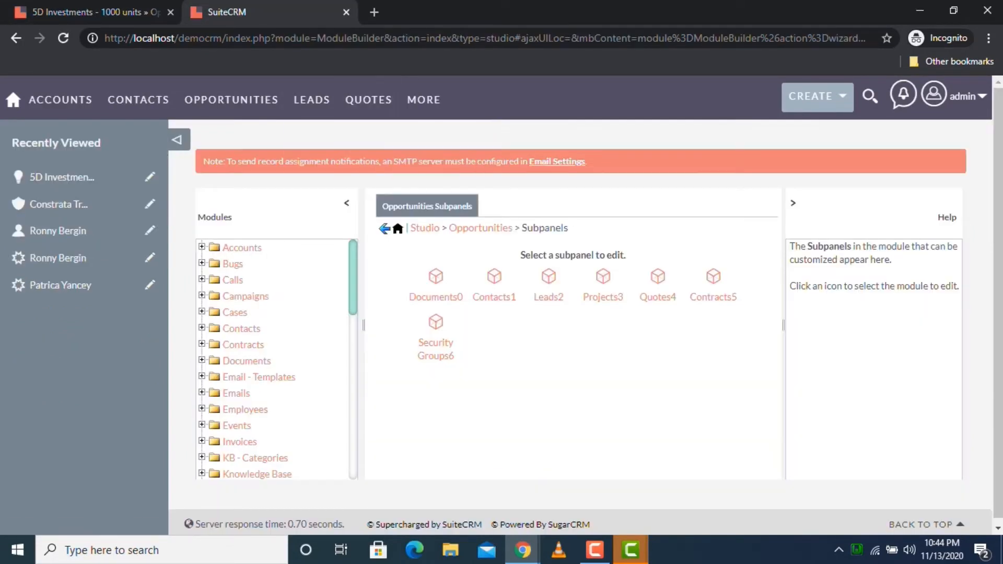
left_click(658, 282)
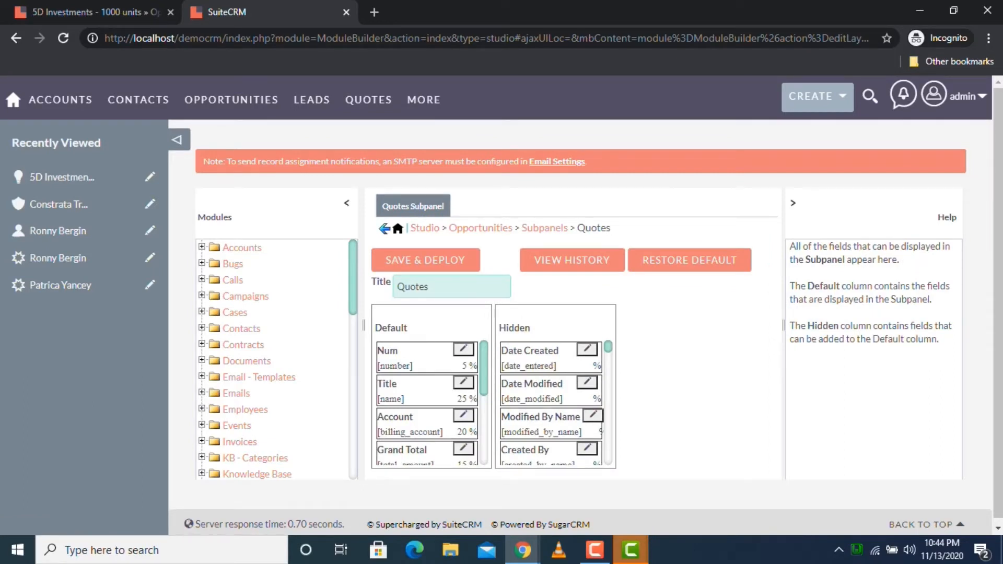
scroll(428, 403, "down", 3)
scroll(429, 403, "up", 3)
left_click(117, 12)
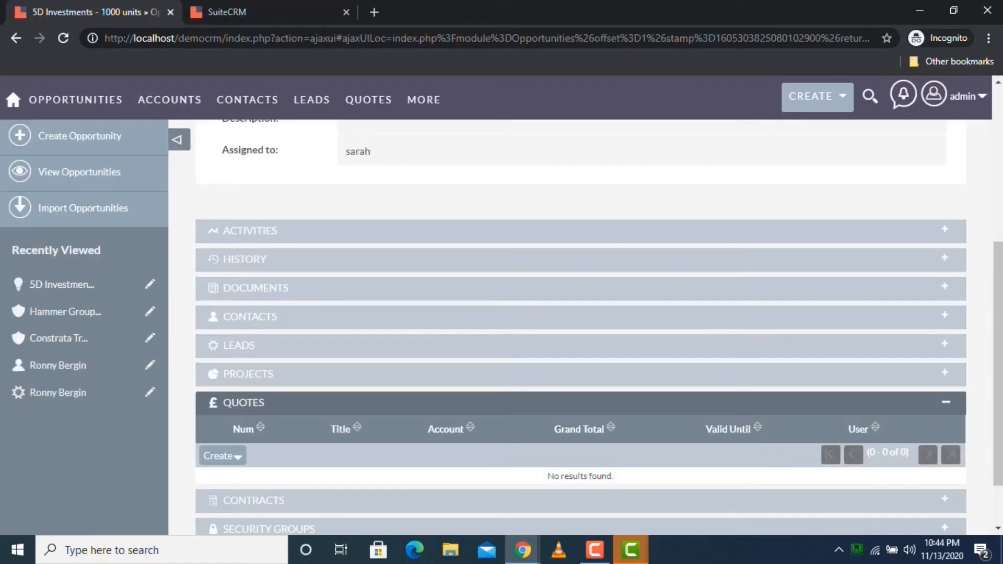
left_click(272, 12)
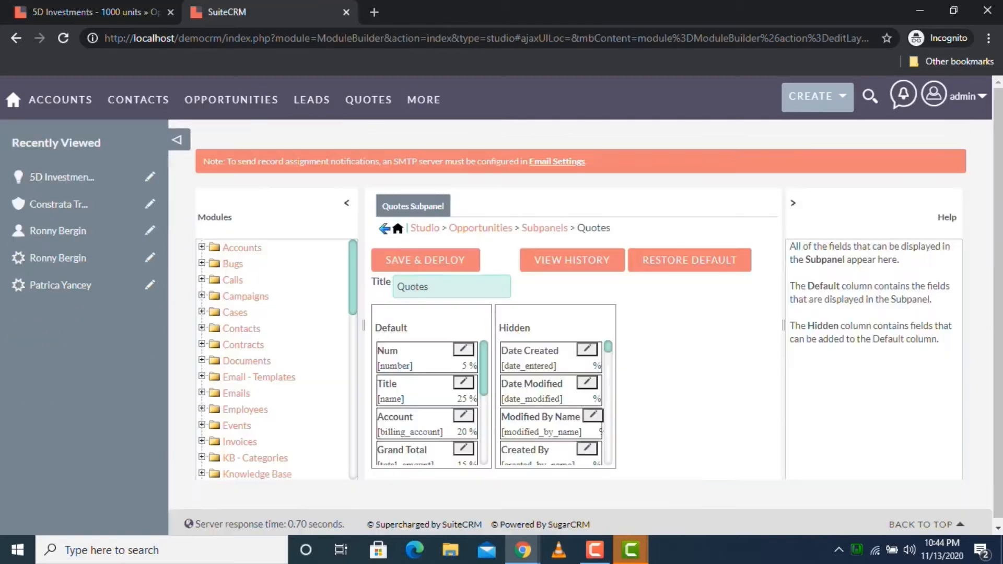
Open the field list of the Opportunities module in Studio and bring up the form for adding a field.
left_click(480, 228)
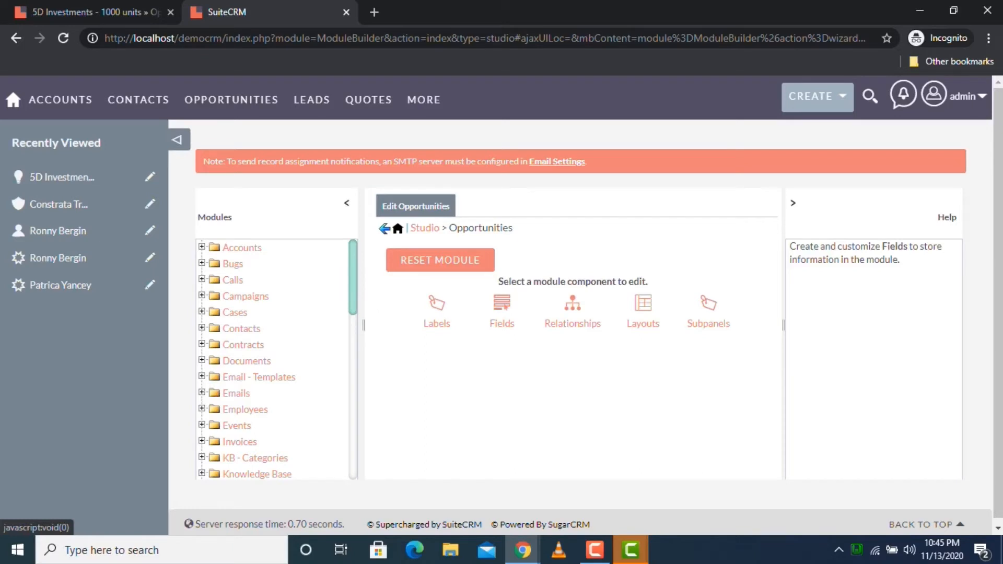
left_click(501, 308)
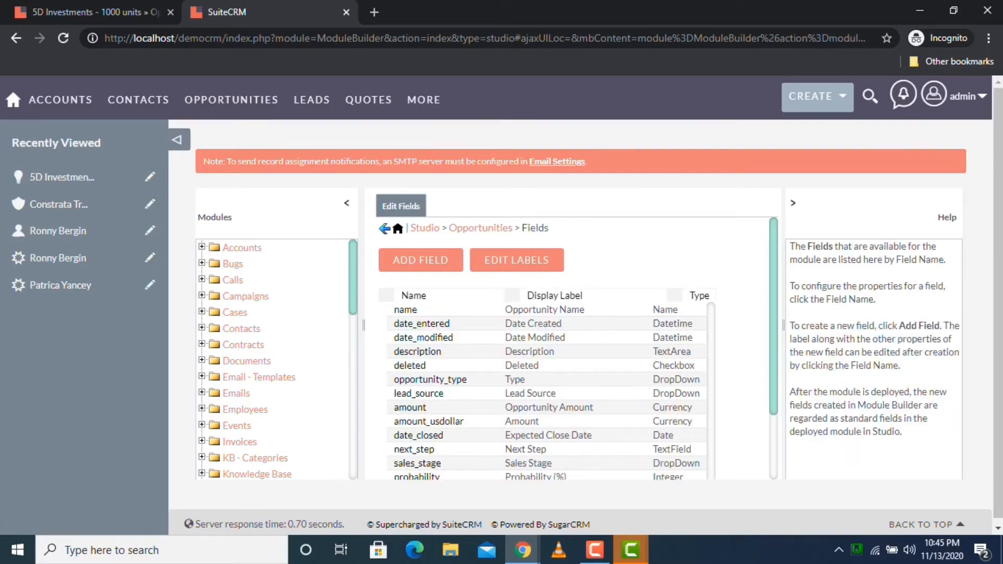
scroll(575, 350, "down", 1)
scroll(574, 350, "up", 1)
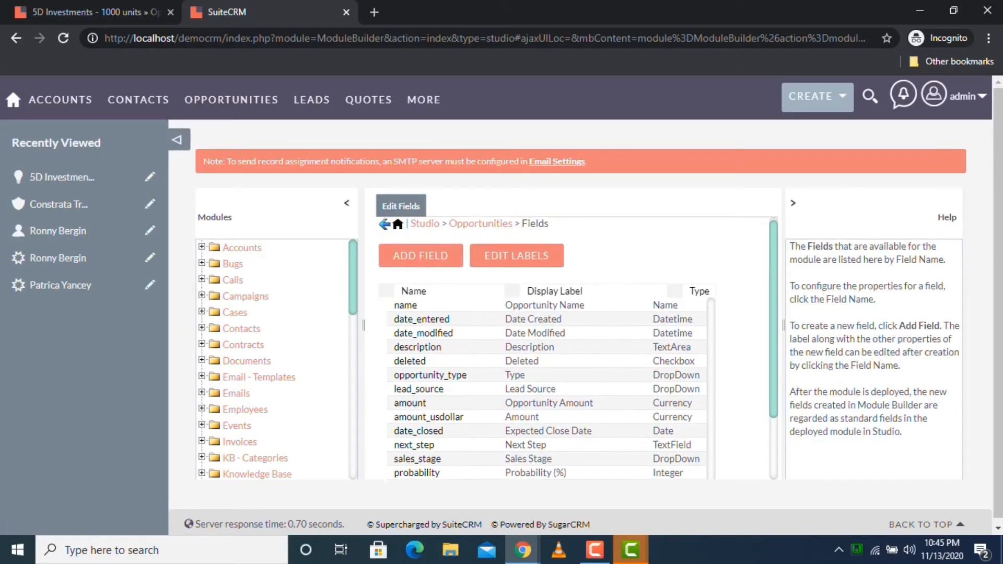
left_click(421, 260)
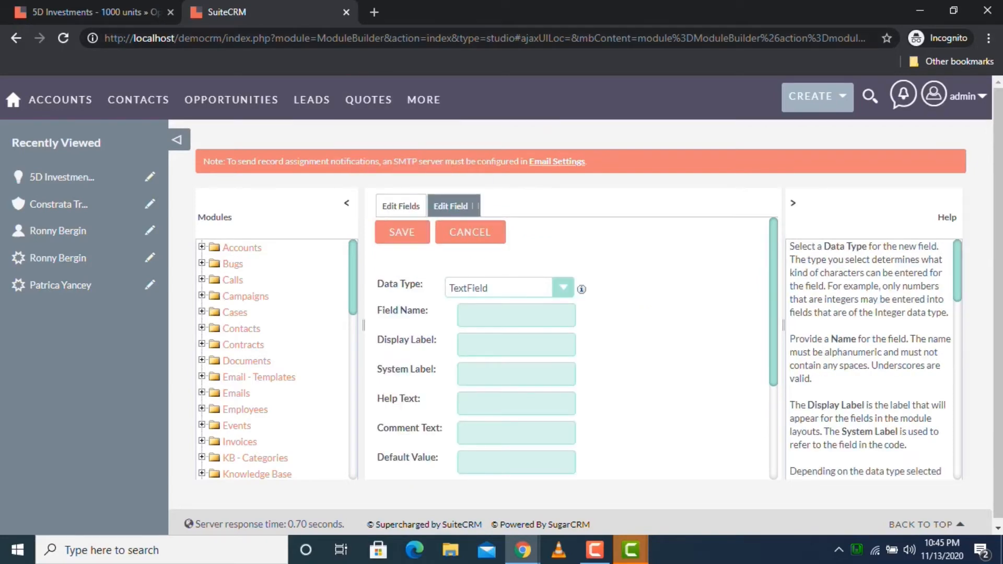
Examine the fields available on the opportunity creation form in the first browser tab.
left_click(97, 12)
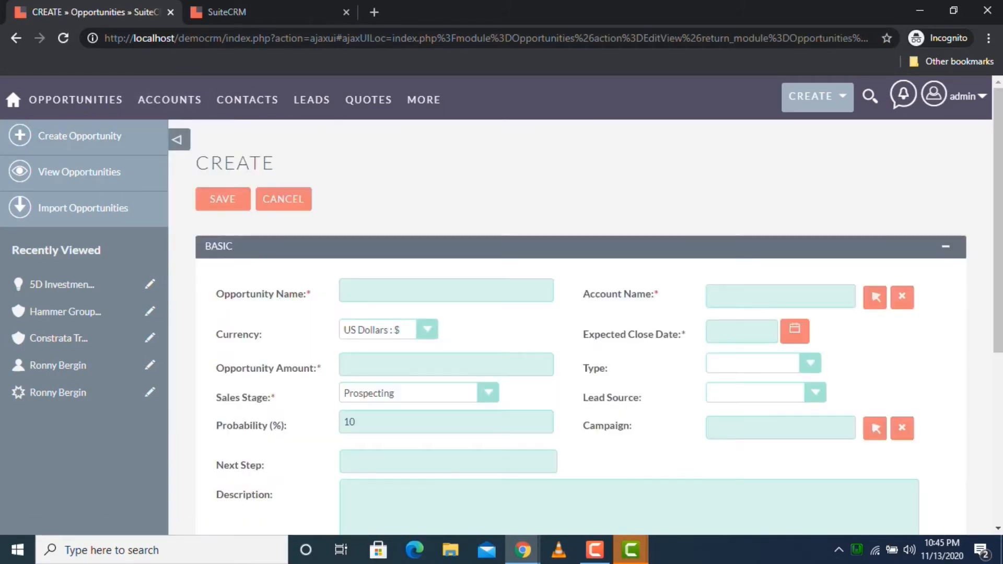
scroll(599, 313, "down", 1)
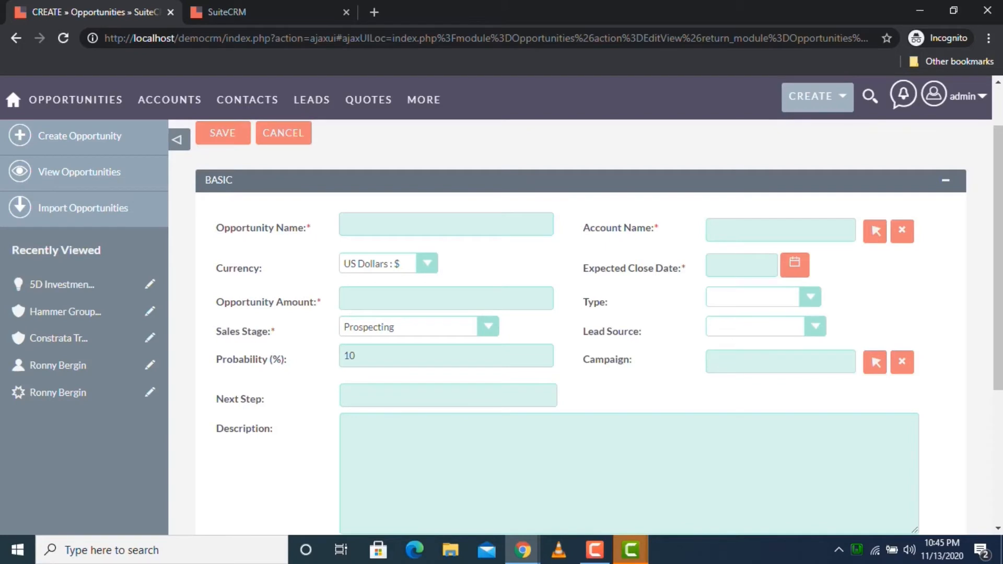
scroll(581, 329, "down", 1)
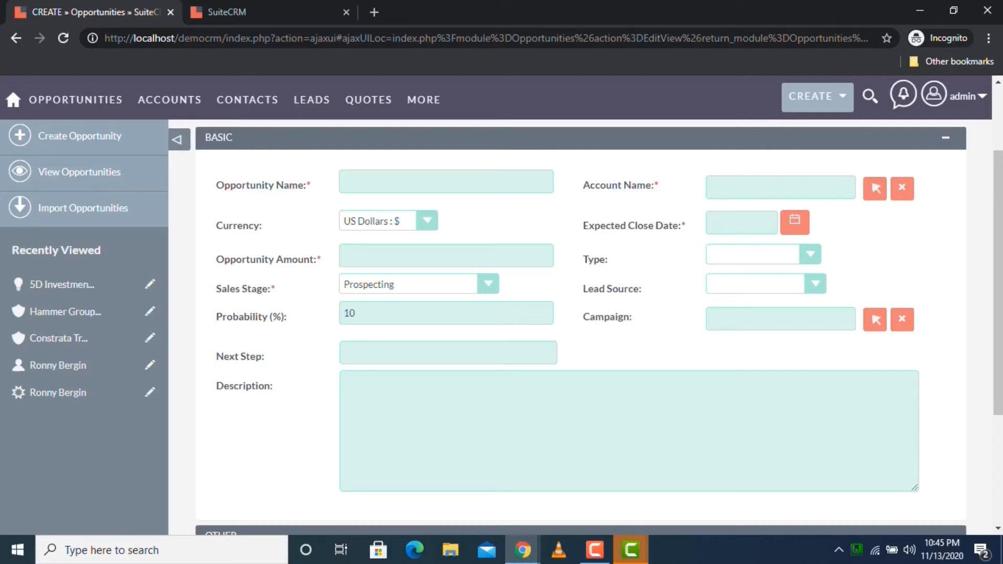
Return to Studio, cancel and reopen the new field form, and set the data type to DropDown.
key("ctrl+Tab")
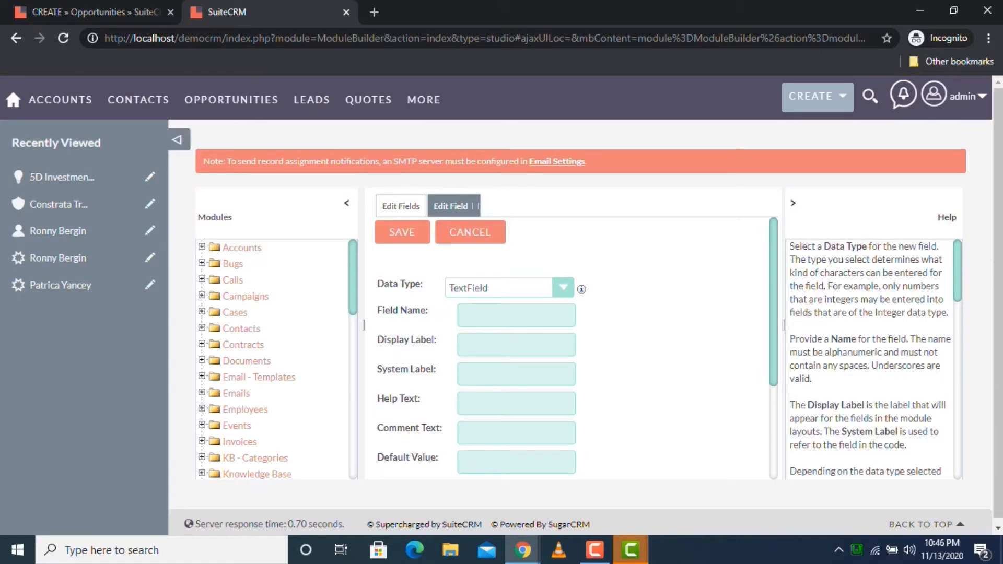
left_click(450, 240)
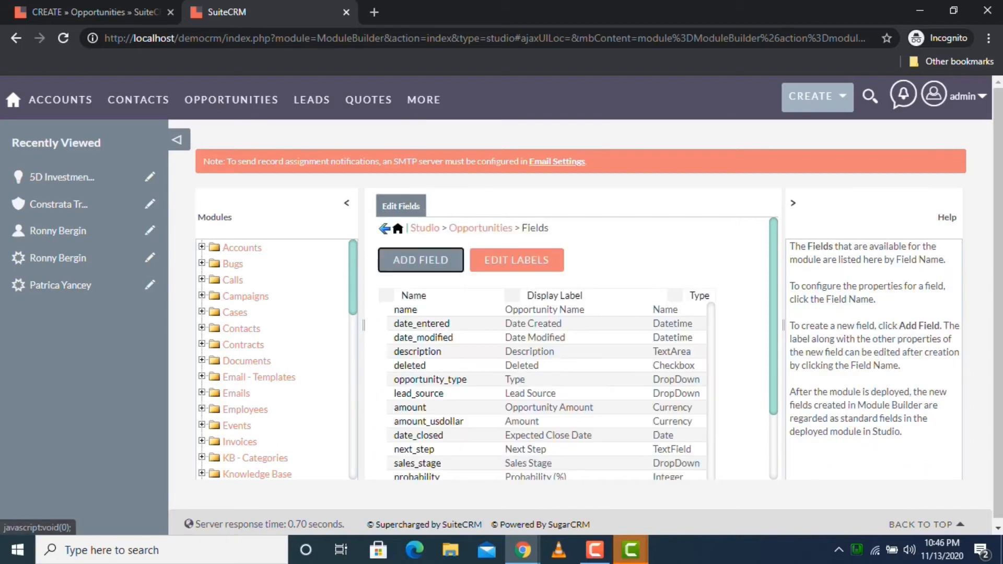
left_click(421, 260)
left_click(510, 288)
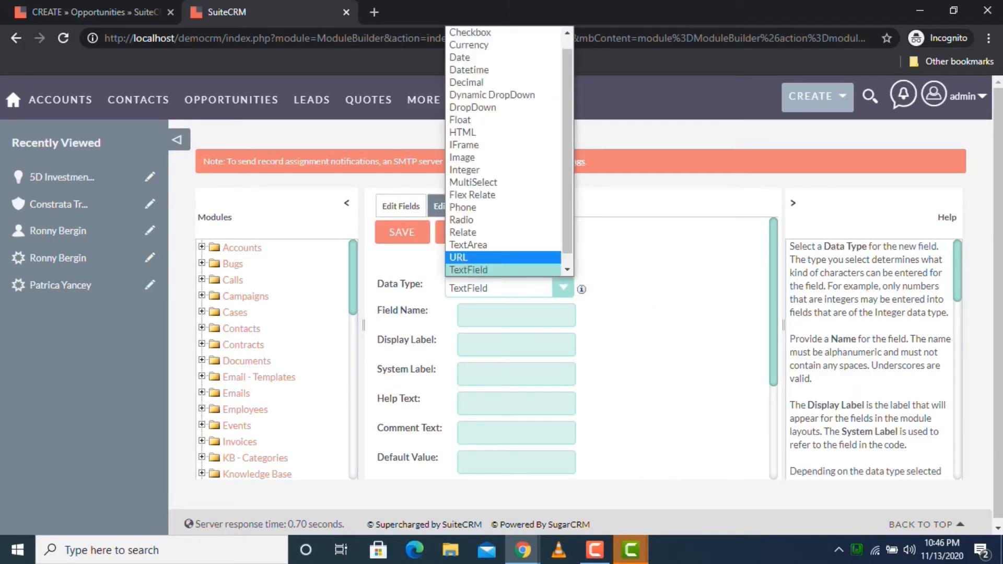
mouse_move(567, 225)
left_mouse_down()
mouse_move(567, 215)
mouse_move(567, 235)
left_mouse_up()
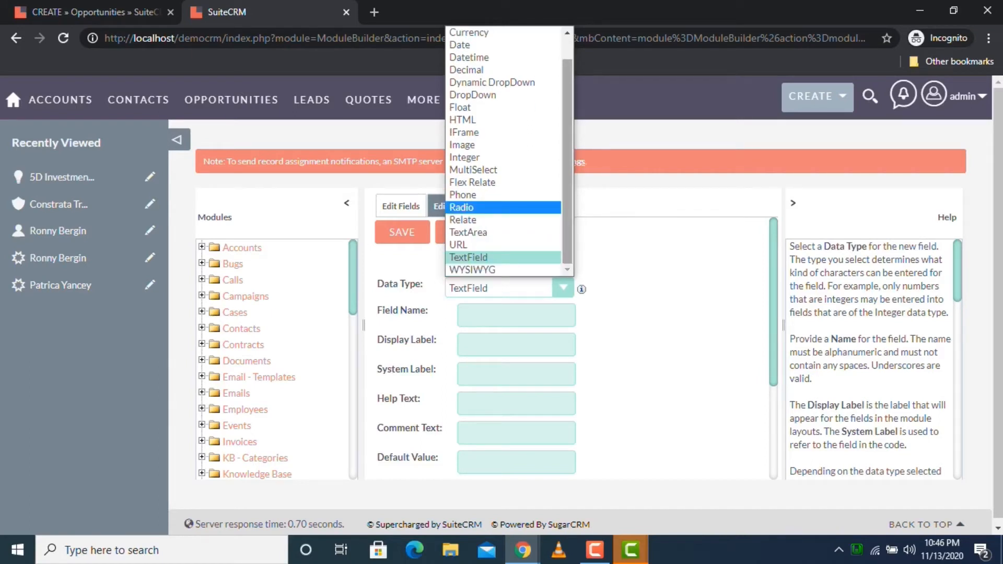
left_click_drag(567, 207, 567, 157)
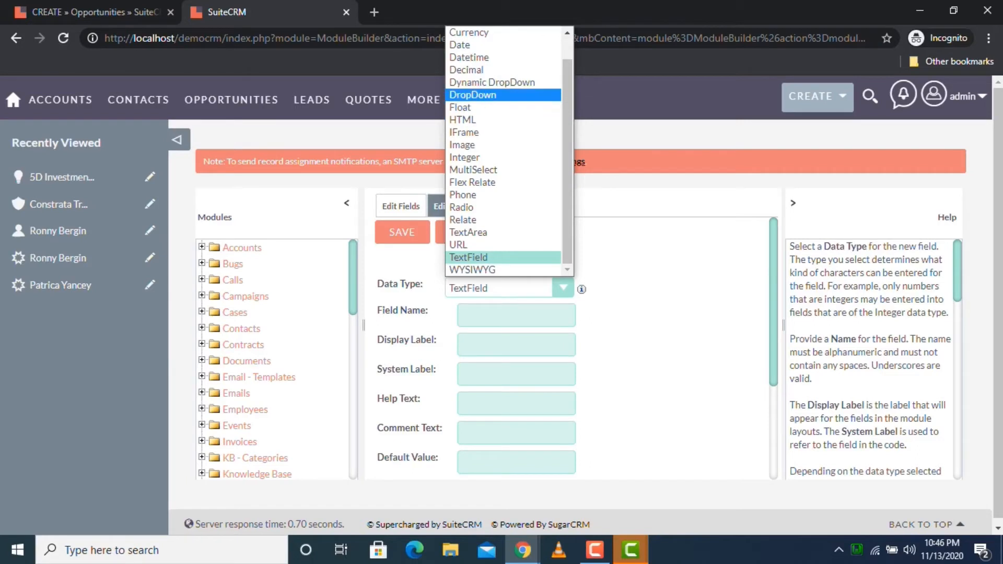
left_click(473, 95)
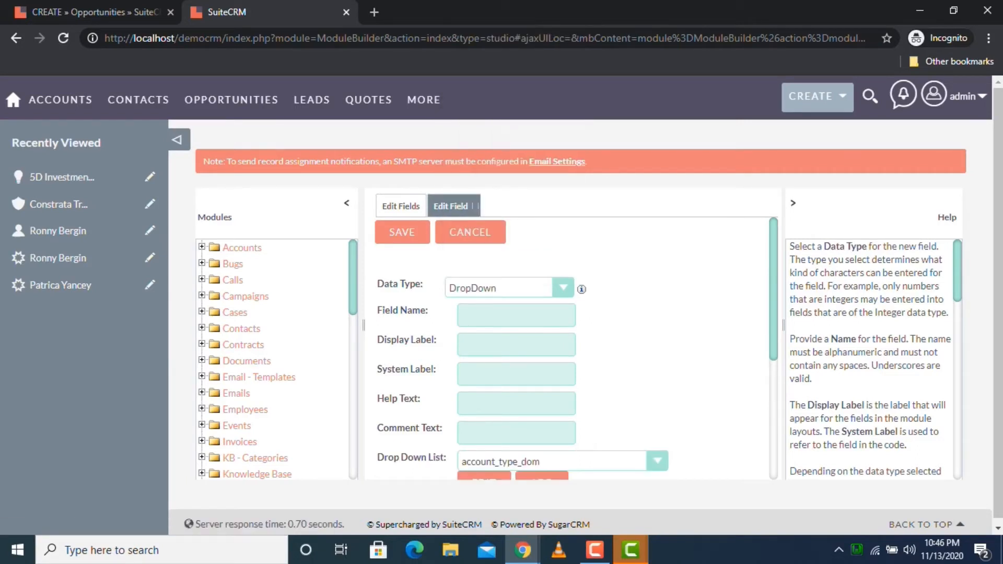
Enter opportunitystatus as the field name of the new DropDown field.
scroll(517, 345, "down", 1)
left_click(516, 277)
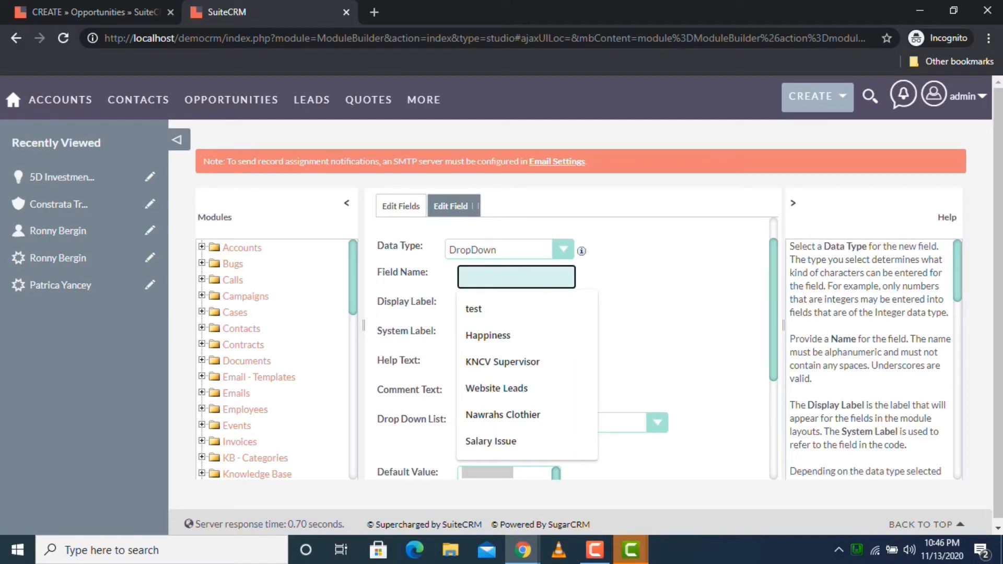
type("opp")
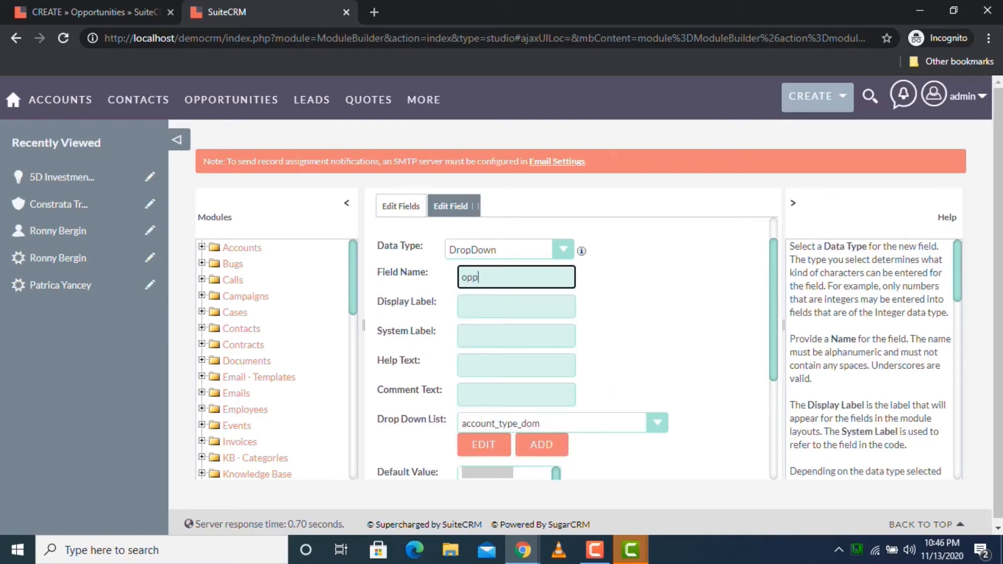
type("ortunitystatus")
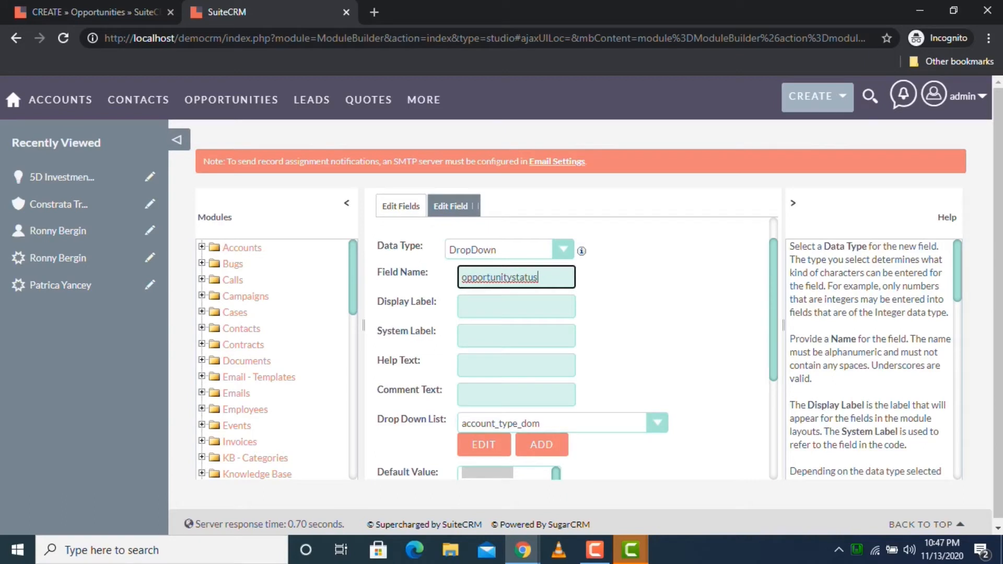
Edit the new field's display label to read Opportunity Status.
left_click(491, 307)
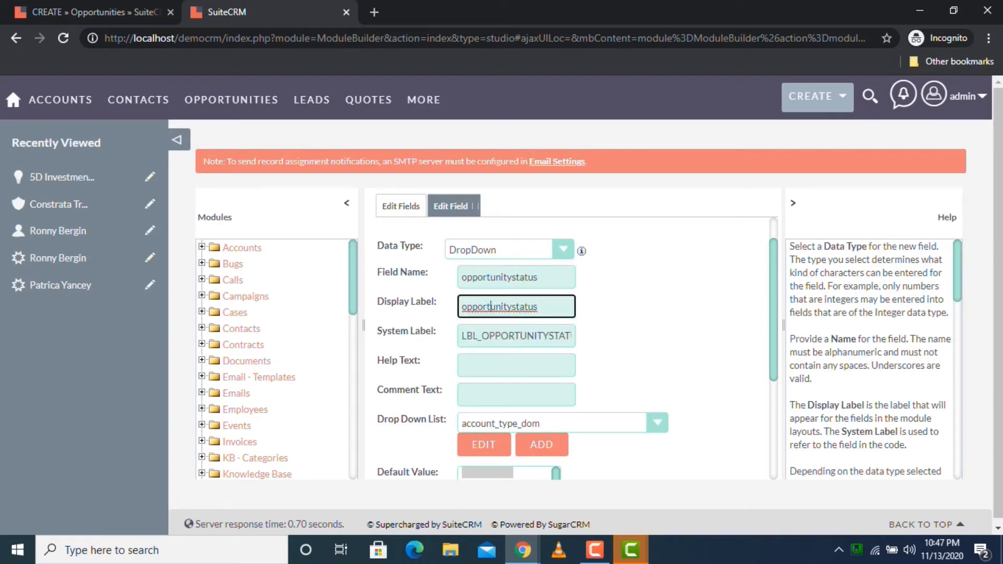
left_click(467, 307)
key("BackSpace")
type("O")
key("Delete")
type("S")
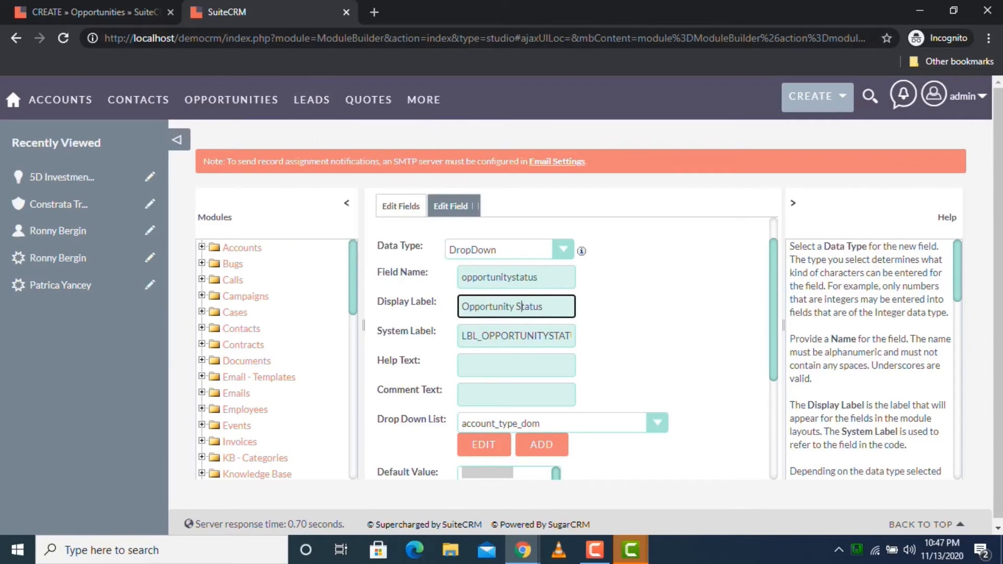
Check the opportunity creation form in the first browser tab, and browse the existing dropdown lists offered for the new field in Studio.
left_click(118, 12)
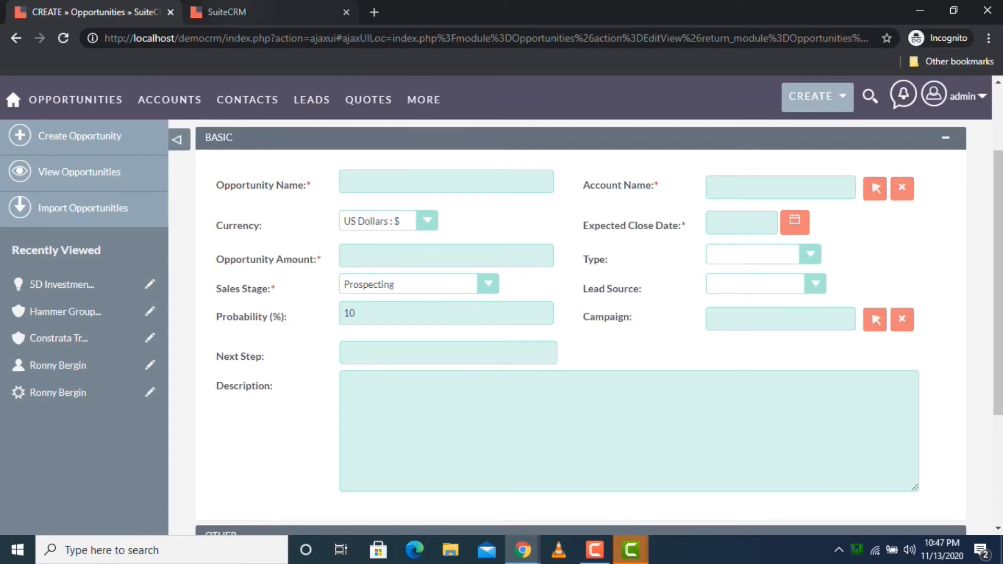
left_click(225, 11)
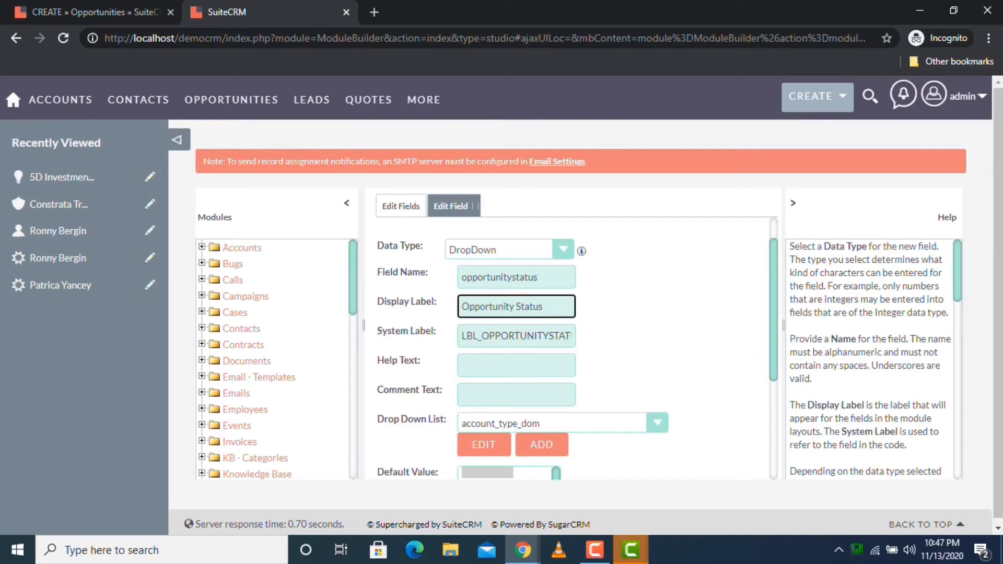
scroll(575, 355, "down", 1)
scroll(575, 355, "down", 3)
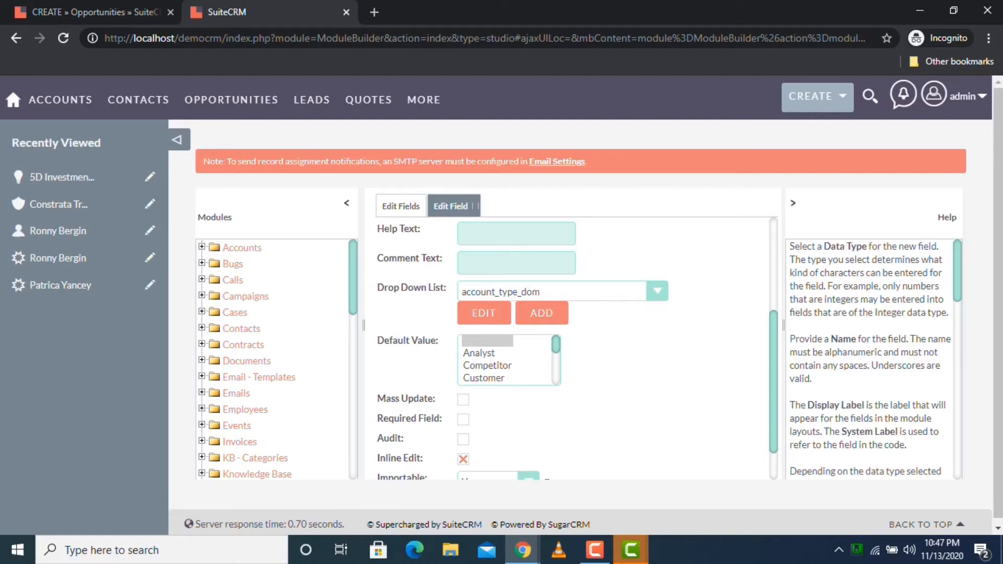
left_click(648, 292)
left_click_drag(662, 54, 662, 257)
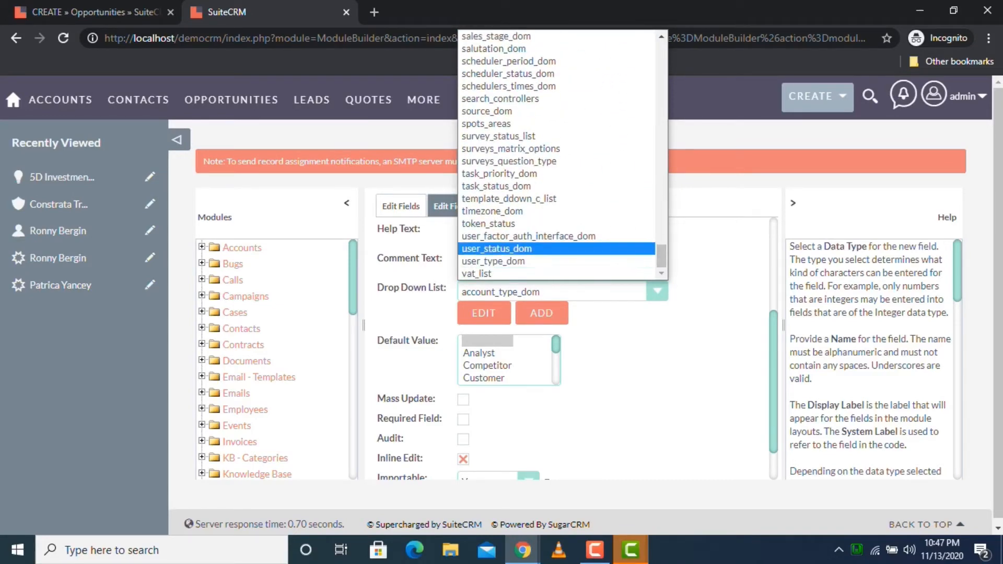
left_click_drag(661, 256, 661, 169)
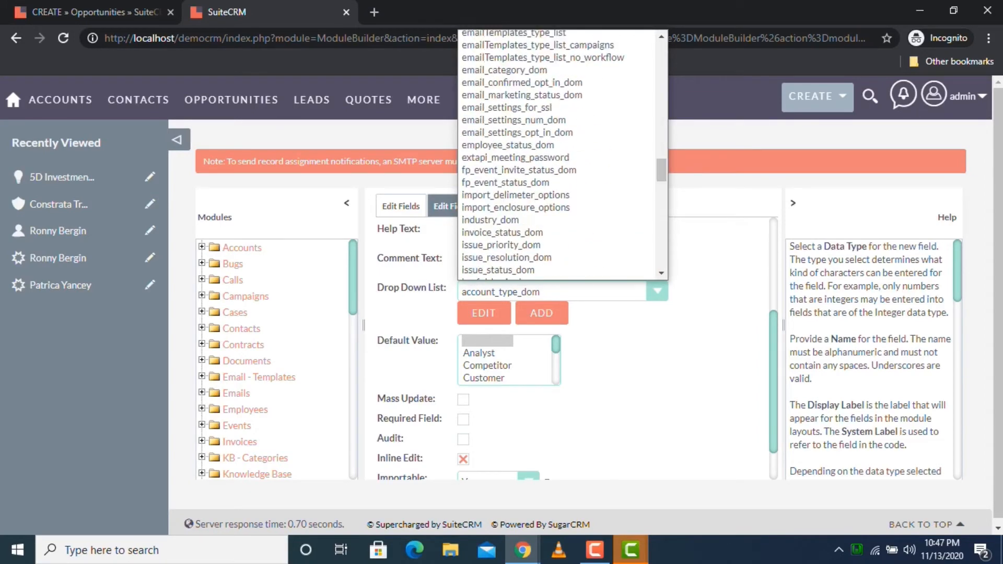
left_click(601, 315)
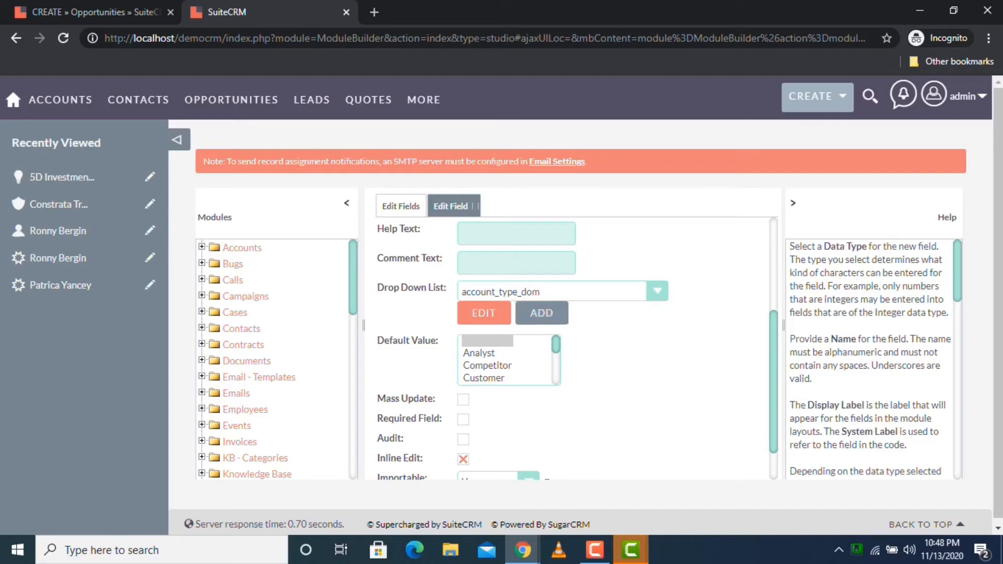
Start a new dropdown list for the field, adding a blank item and marking it for removal.
left_click(541, 312)
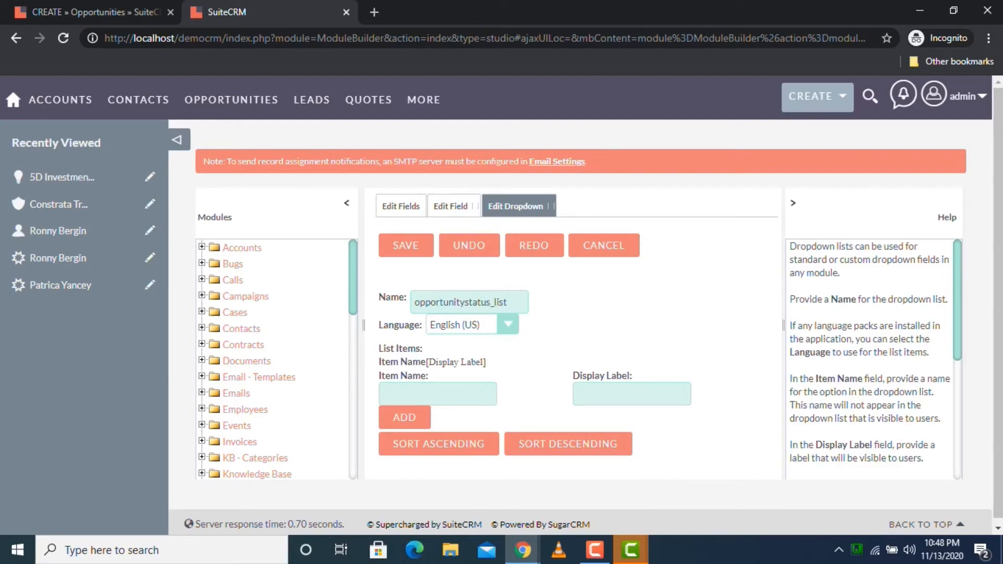
left_click(793, 203)
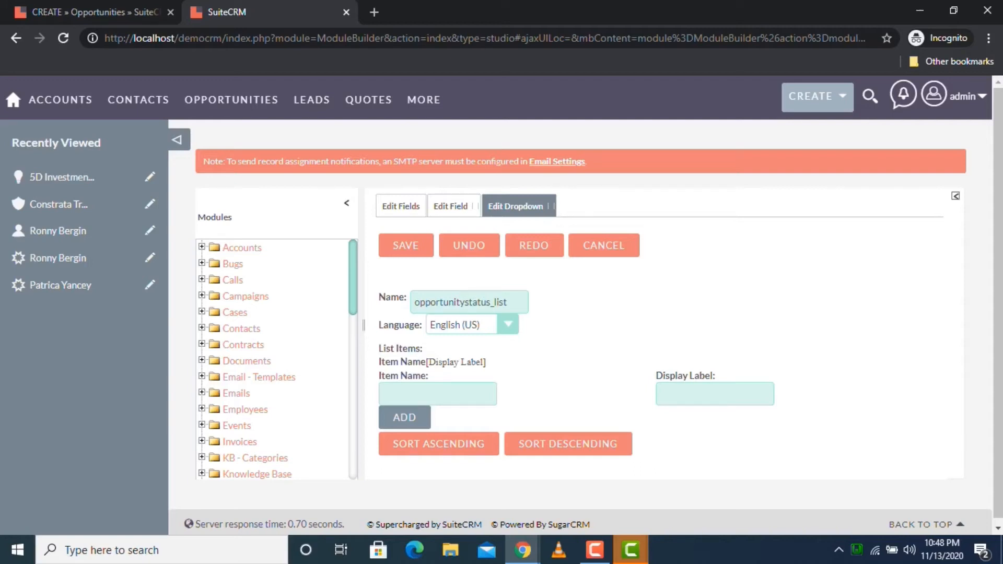
left_click(405, 417)
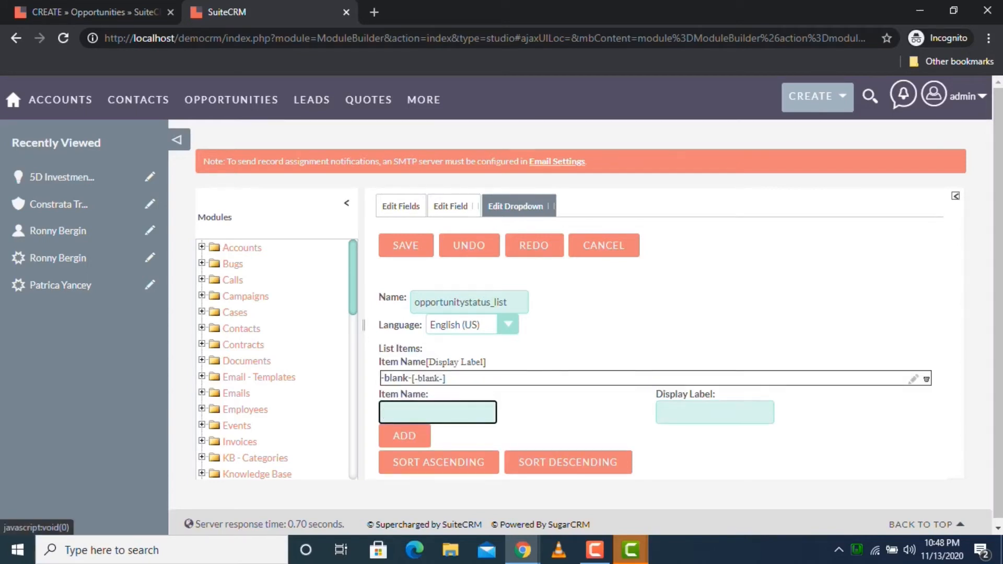
left_click(926, 379)
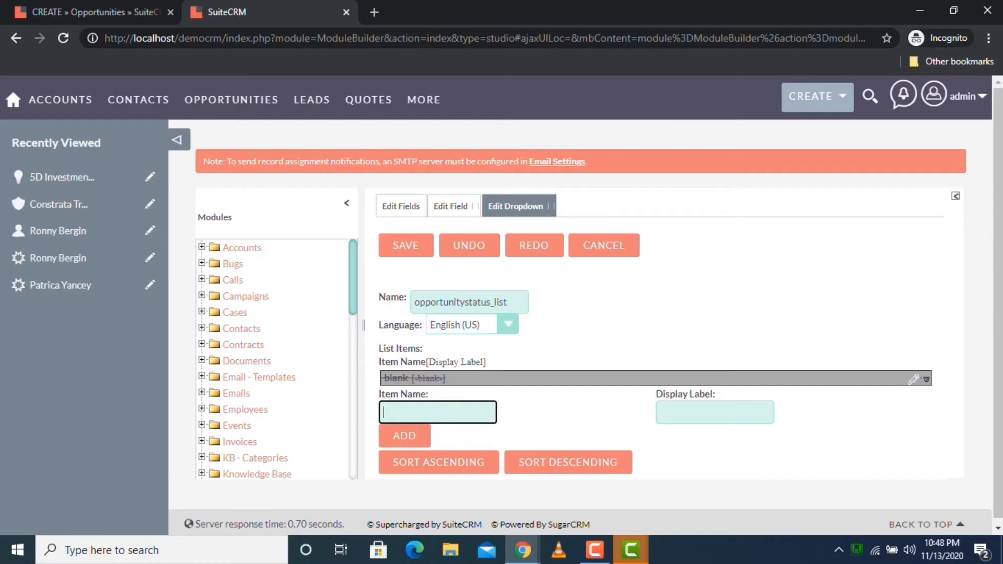
Add the list item select with the display label Select..., and restore the blank item before marking it for removal again.
type("select")
left_click(714, 412)
type("Select")
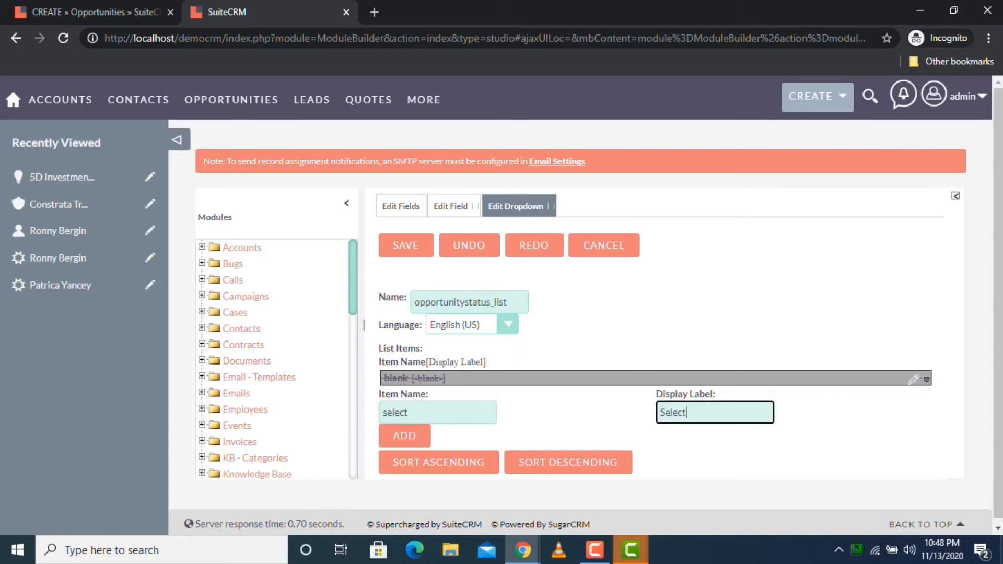
type("...")
left_click(404, 436)
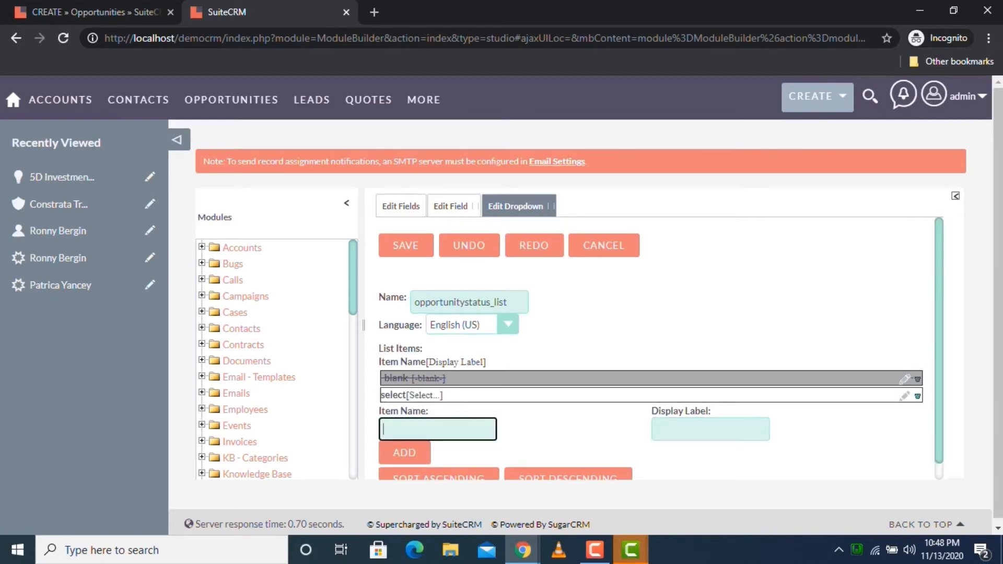
left_click(917, 380)
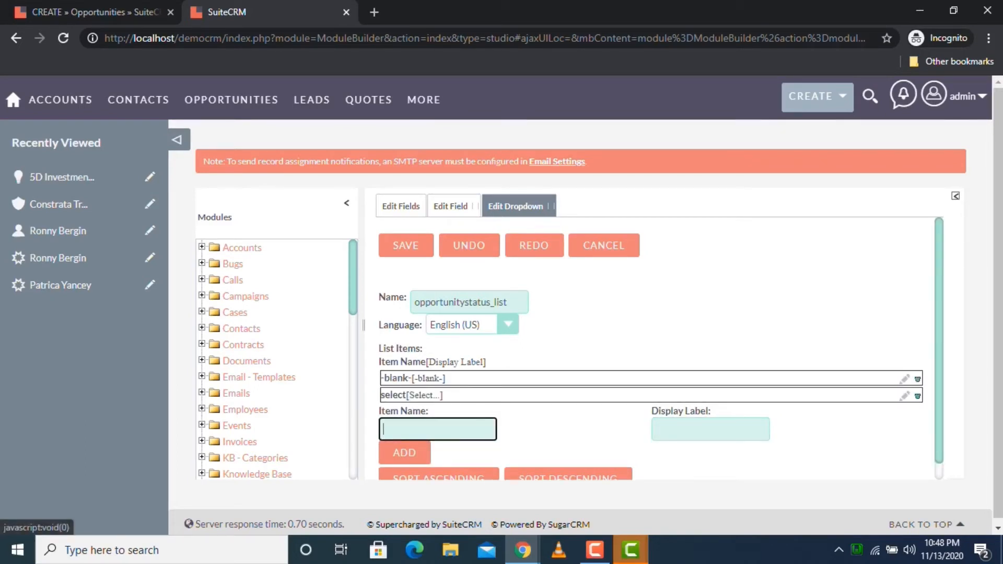
left_click(917, 379)
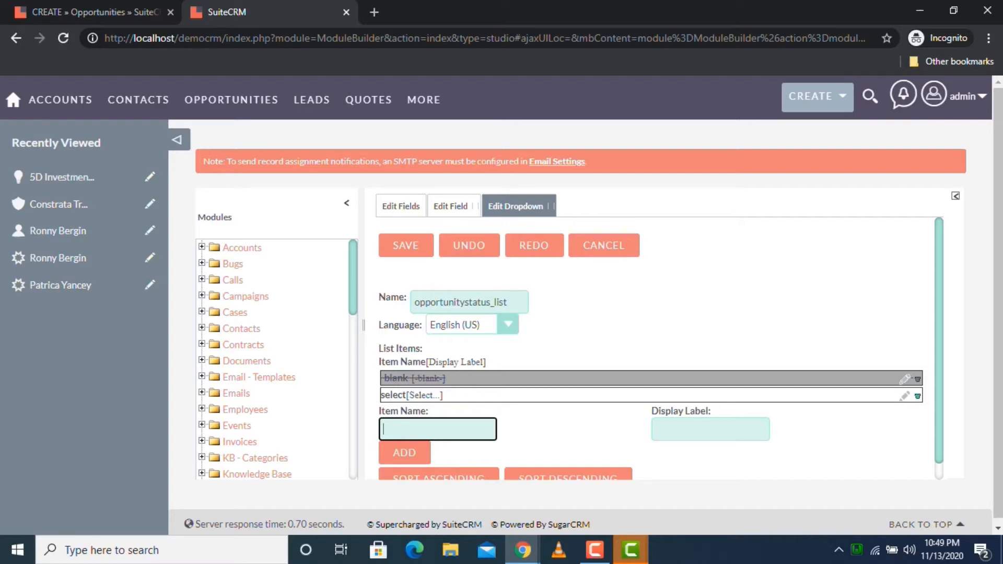
Add the list item new with the display label New.
type("new")
key("Tab")
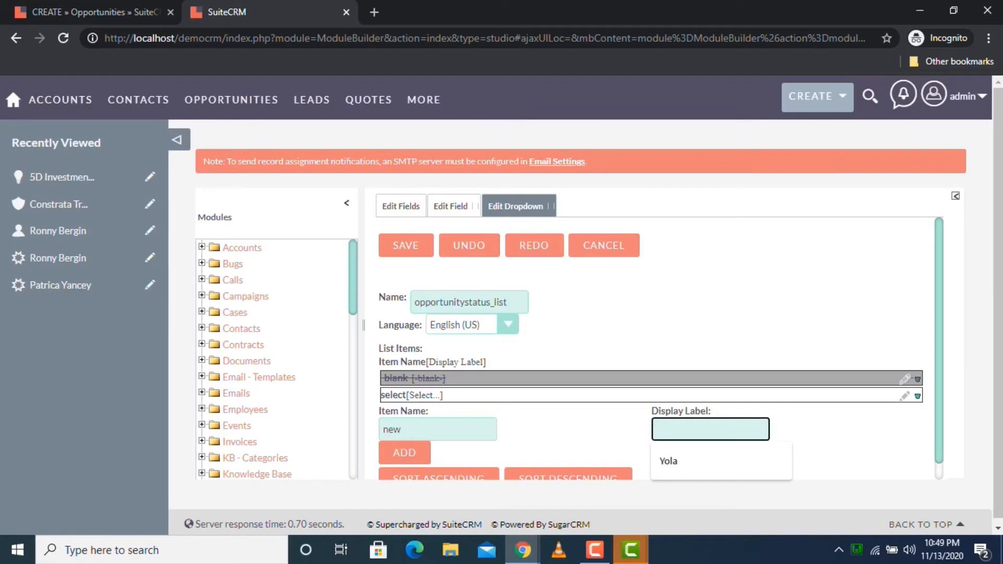
type("n")
key("BackSpace")
type("N")
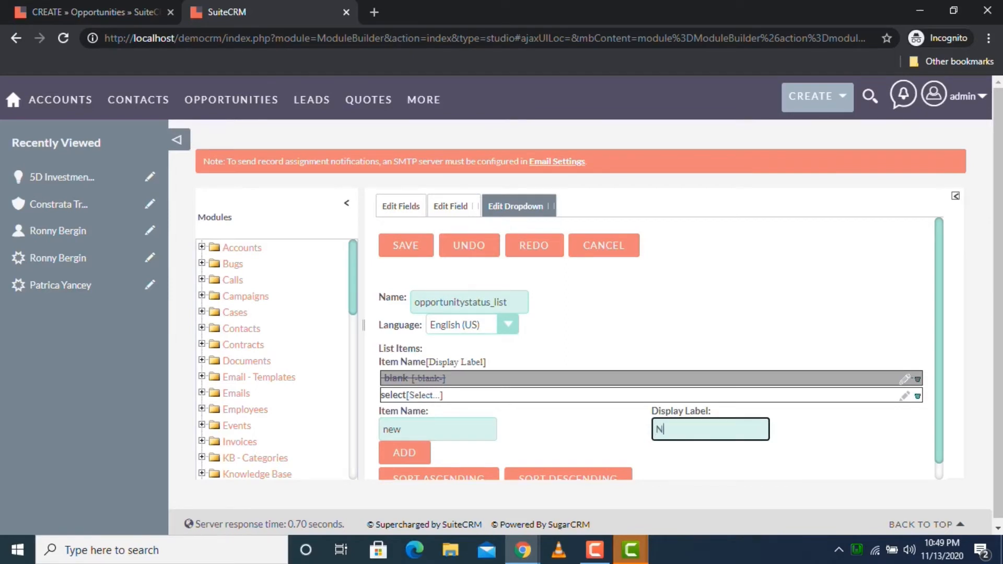
type("ew")
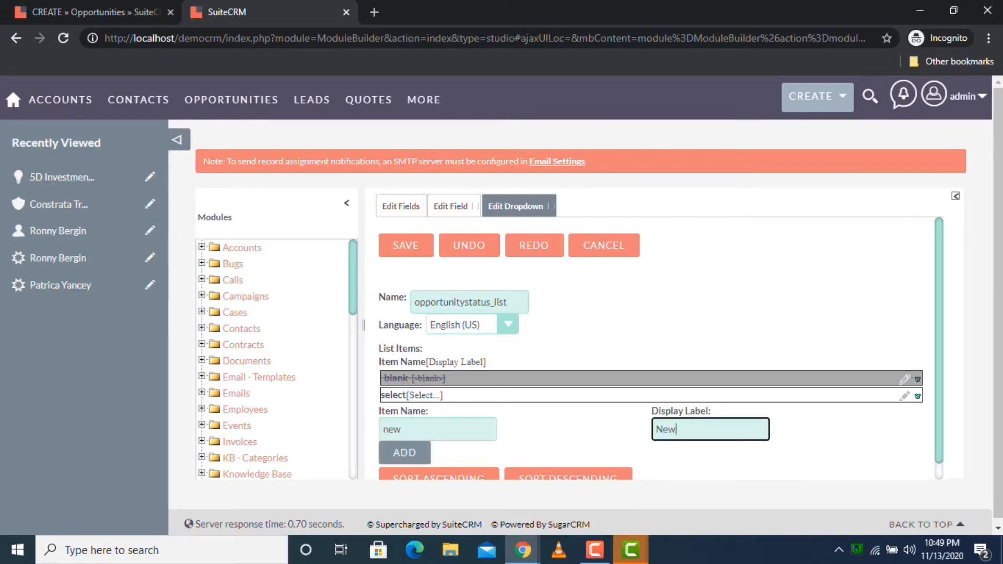
left_click(405, 453)
left_click(406, 451)
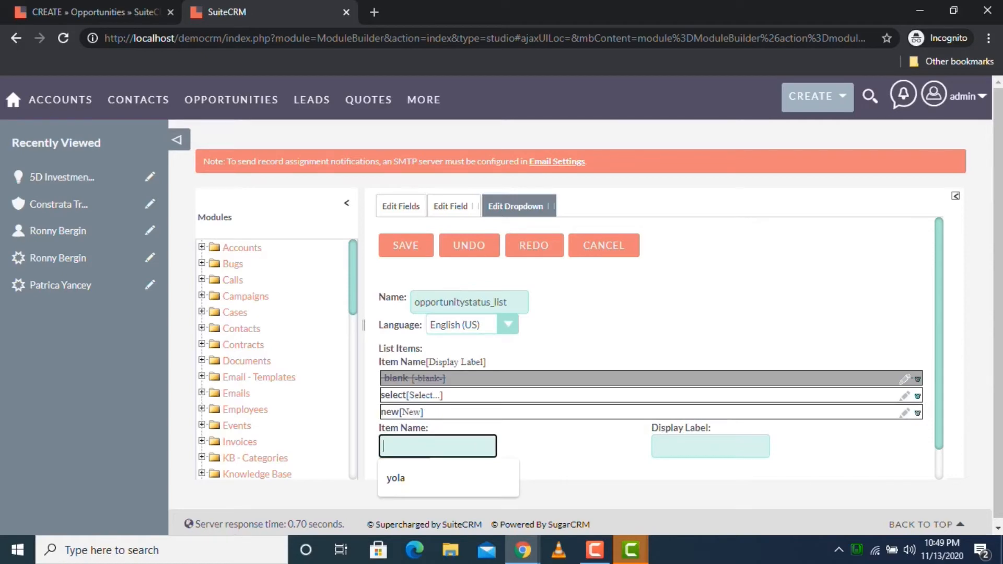
Add the list item pending with the display label Pending.
type("pending")
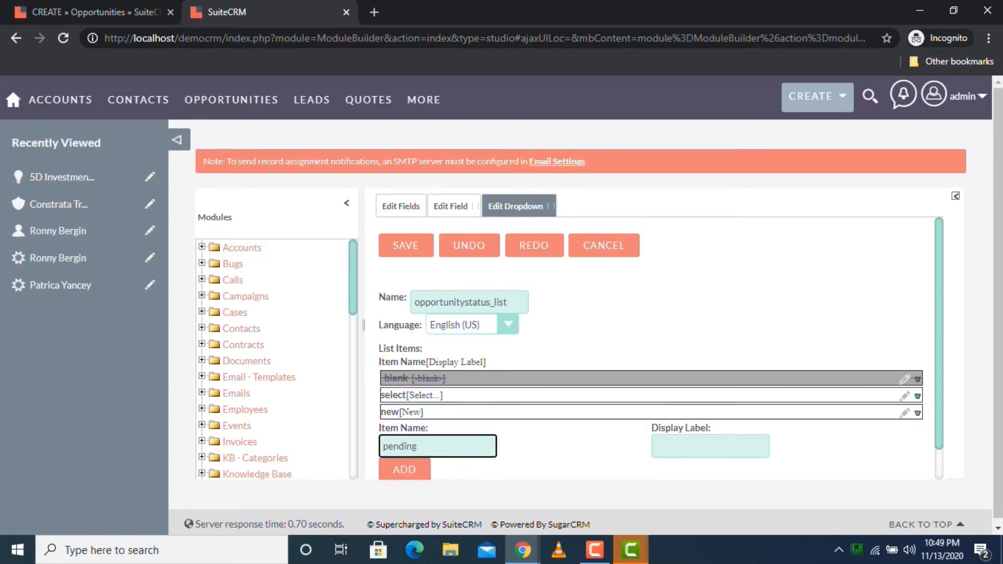
key("Tab")
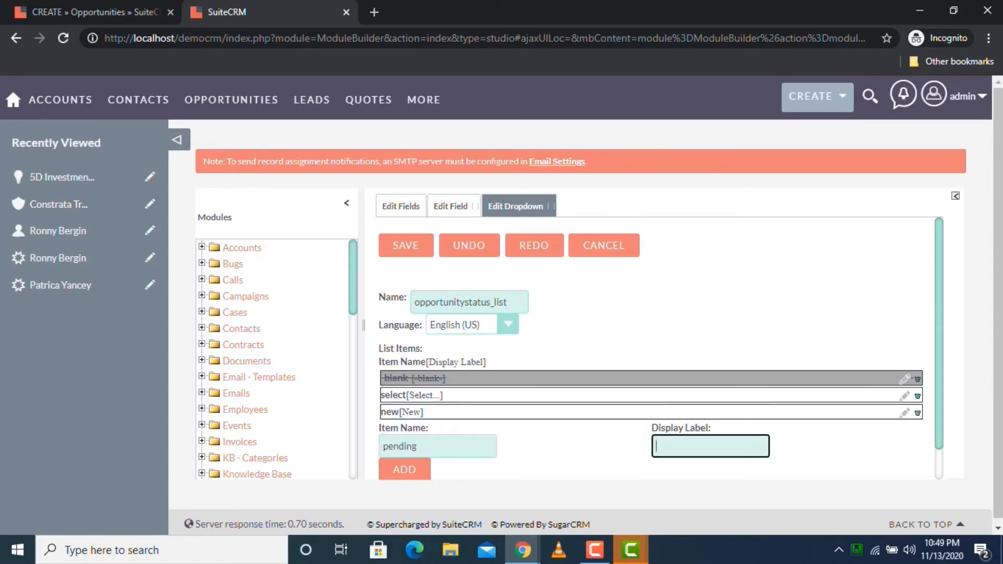
type("Pending")
key("Tab")
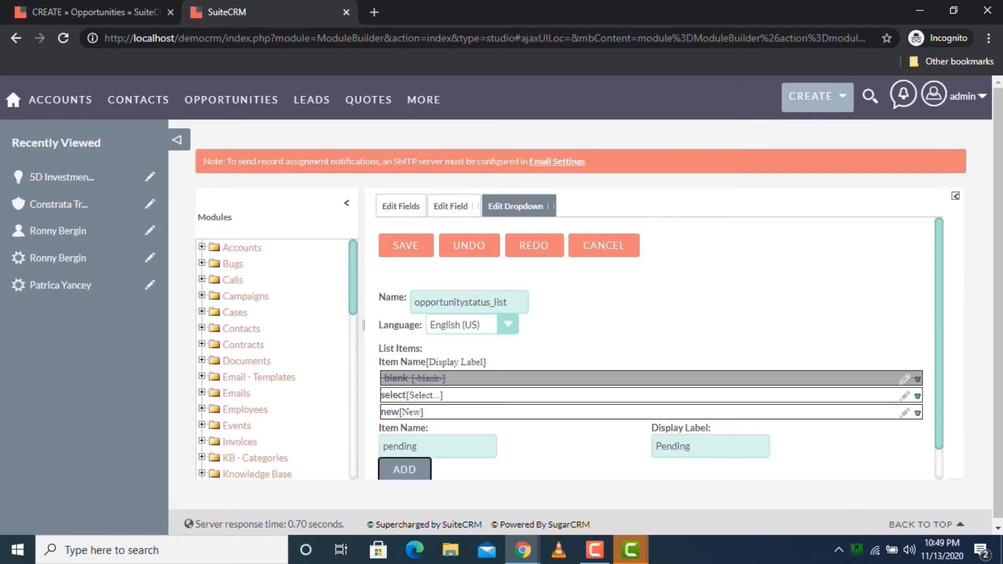
key("Return")
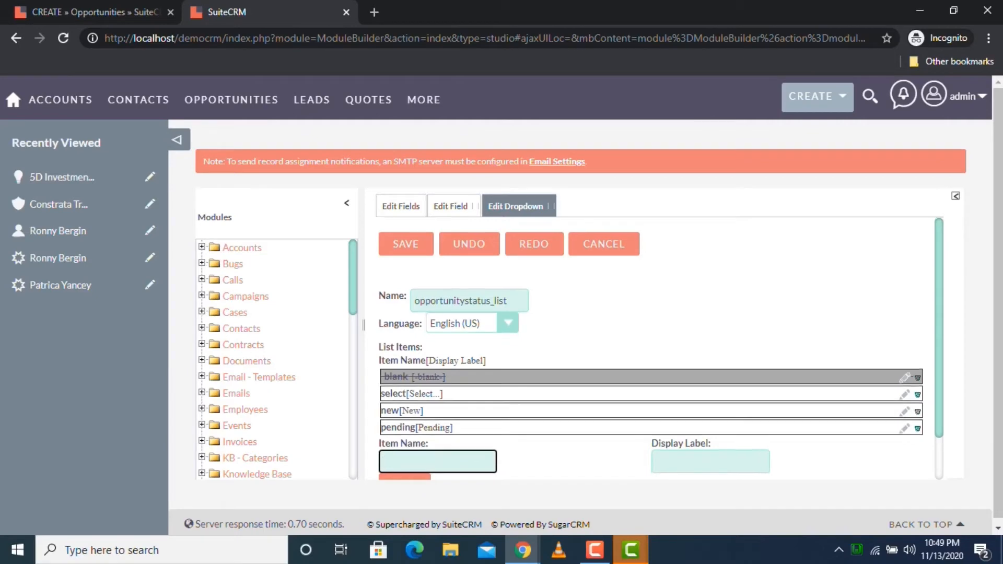
Add the list item closed with the display label Closed.
scroll(660, 349, "down", 1)
left_click(437, 412)
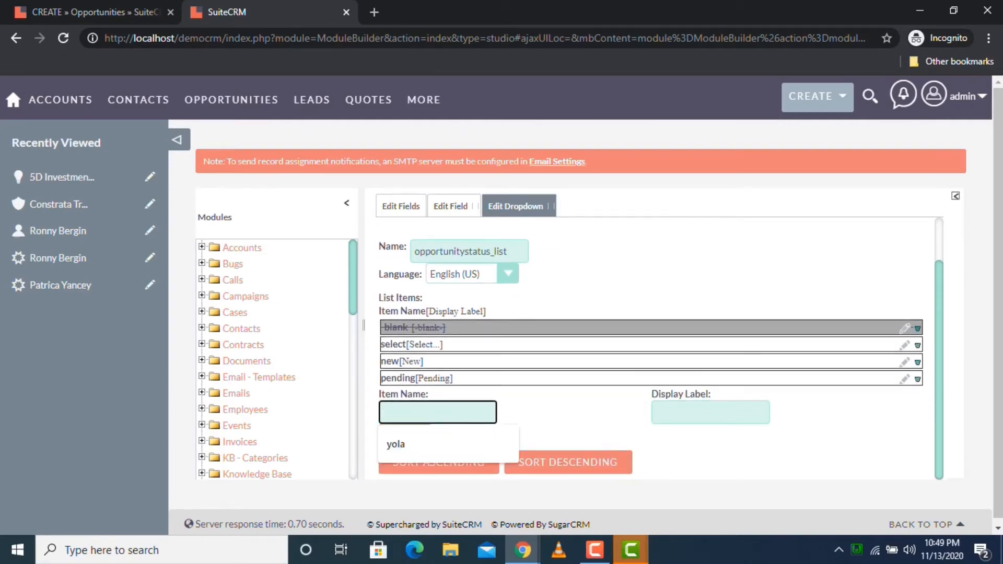
type("closed")
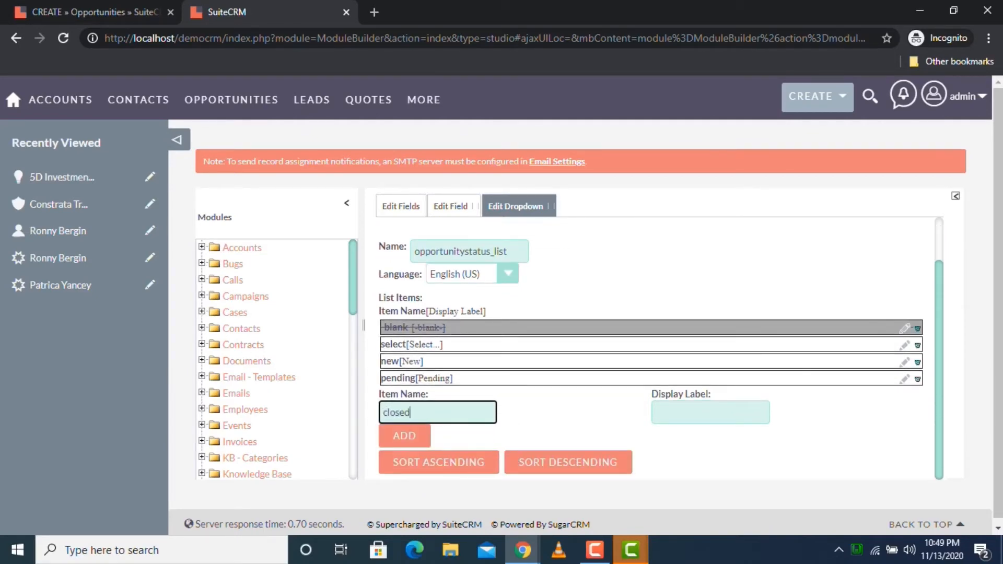
key("Tab")
type("Closed")
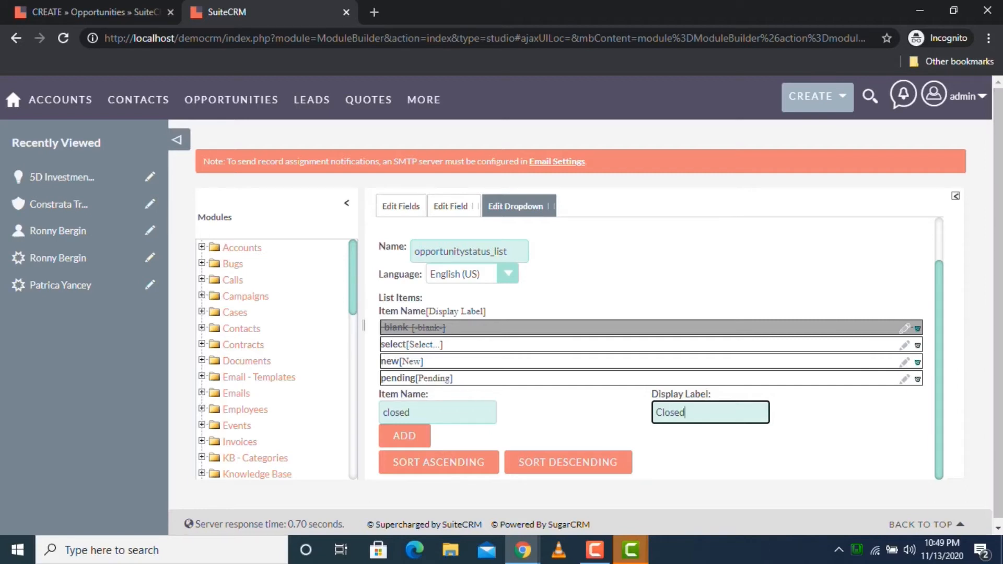
left_click(404, 435)
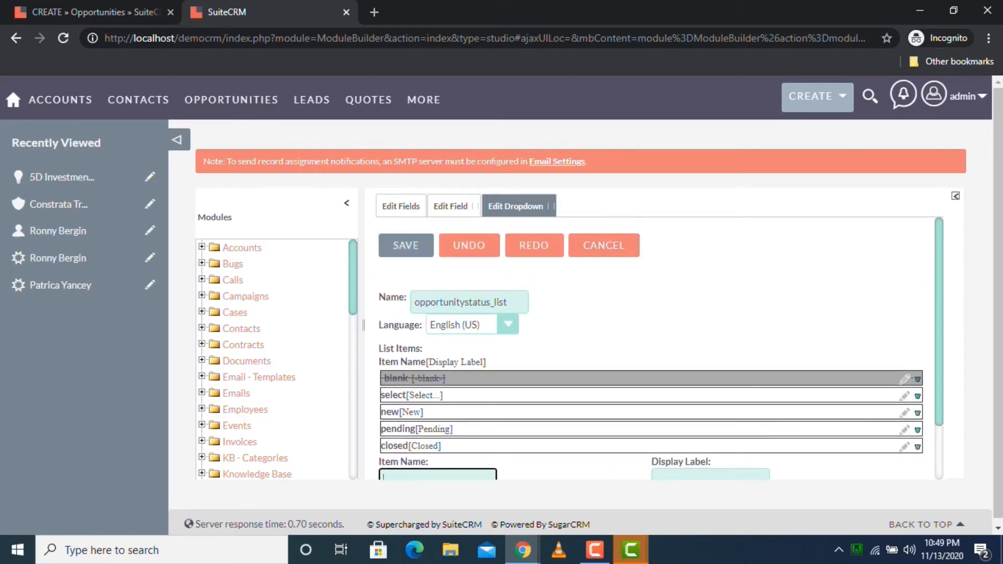
Save the dropdown list, accepting the blank item's removal, and save the Opportunity Status field.
left_click(406, 246)
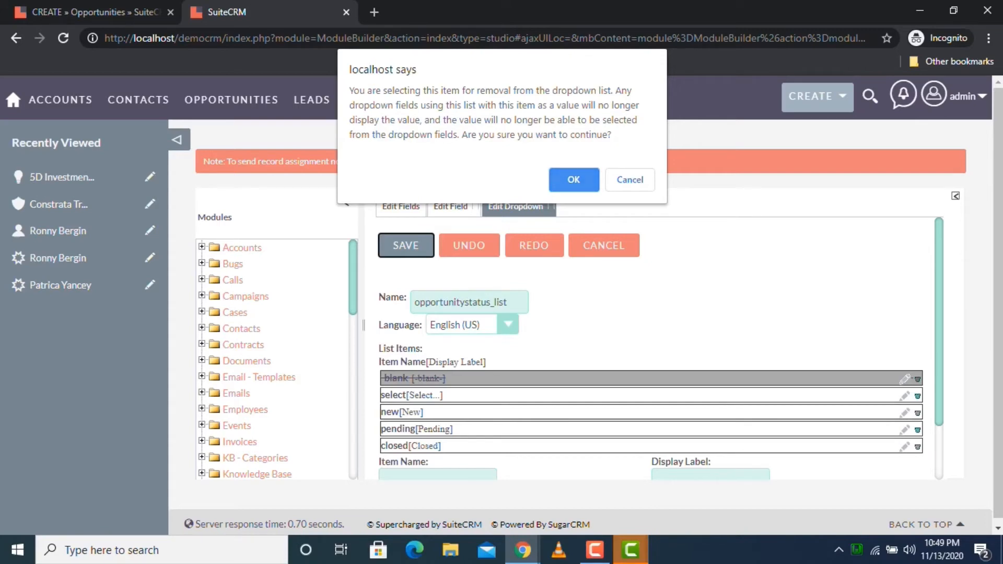
key("Return")
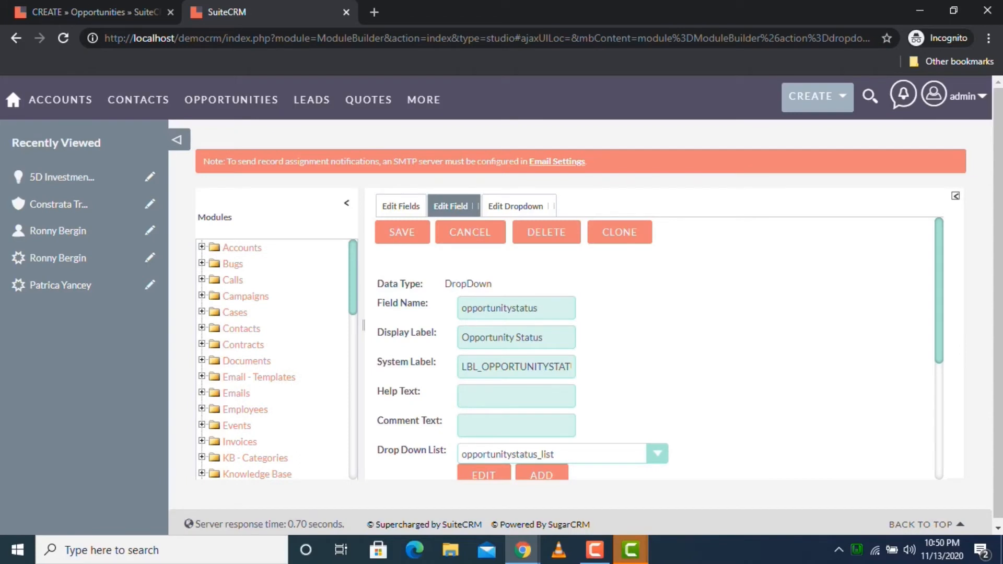
left_click(402, 231)
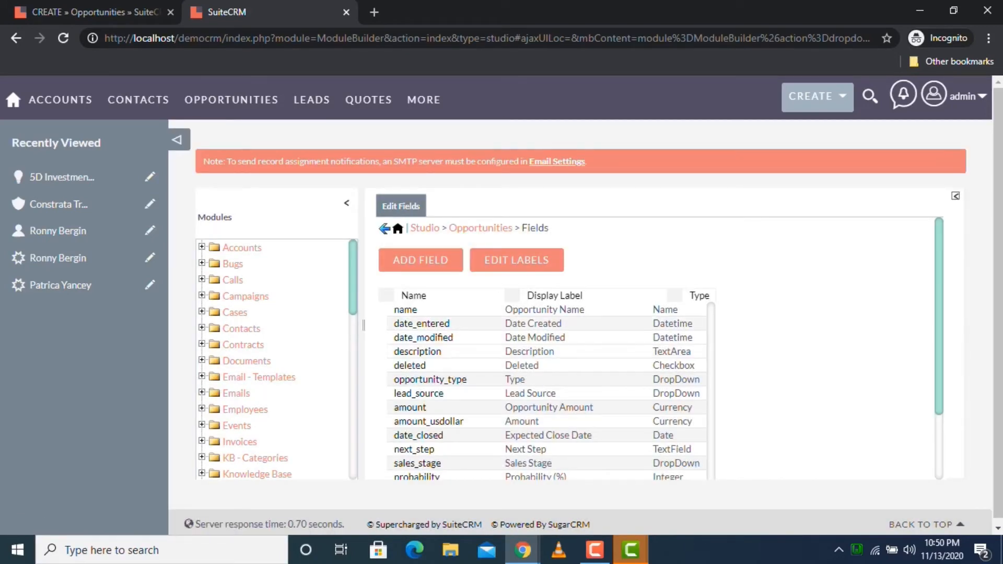
mouse_move(231, 99)
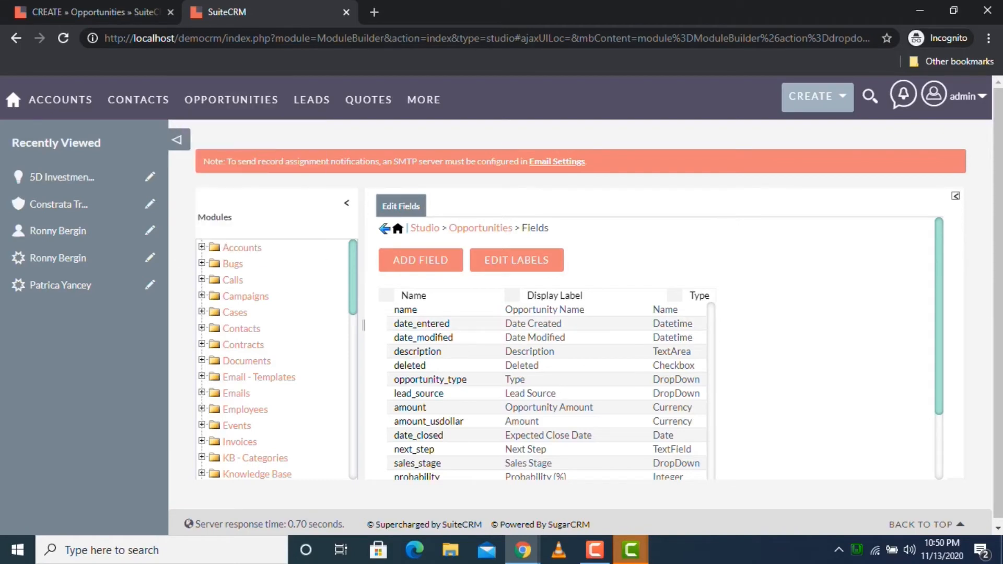
Change the display label of the opportunity_type field to "opportunity Type:" and save the field.
left_click(104, 12)
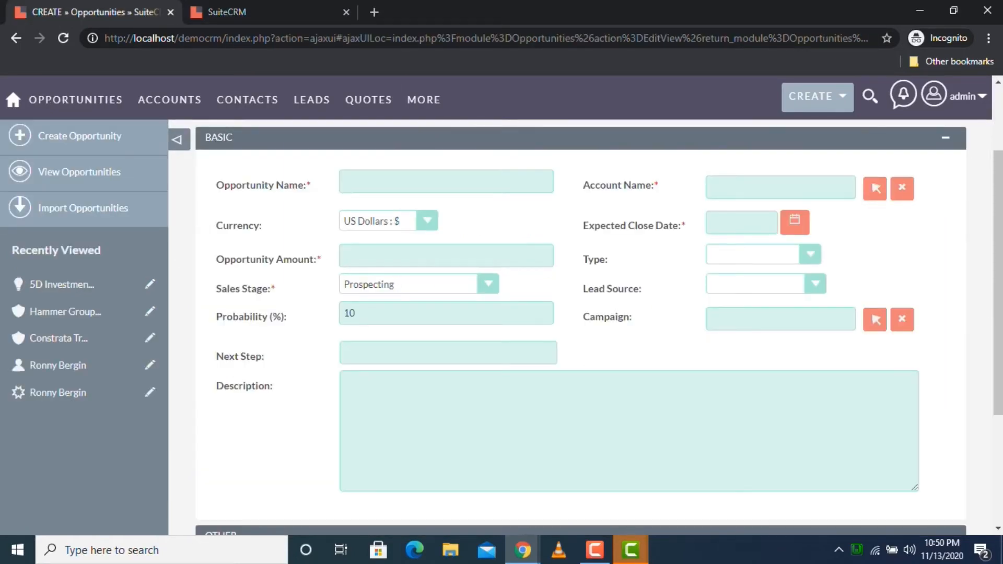
left_click(226, 12)
mouse_move(424, 99)
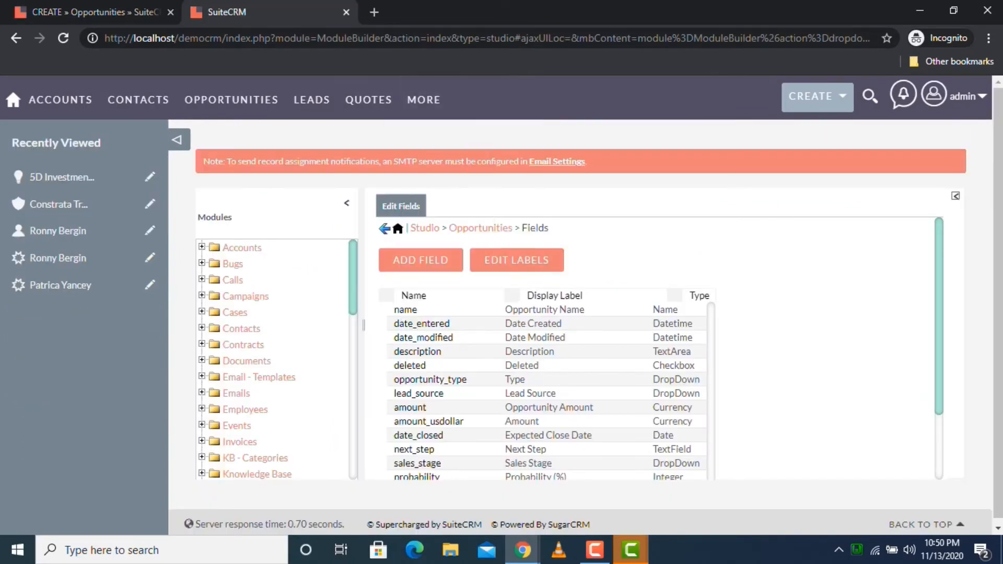
left_click(431, 380)
left_click(462, 327)
type("opportunity Type:")
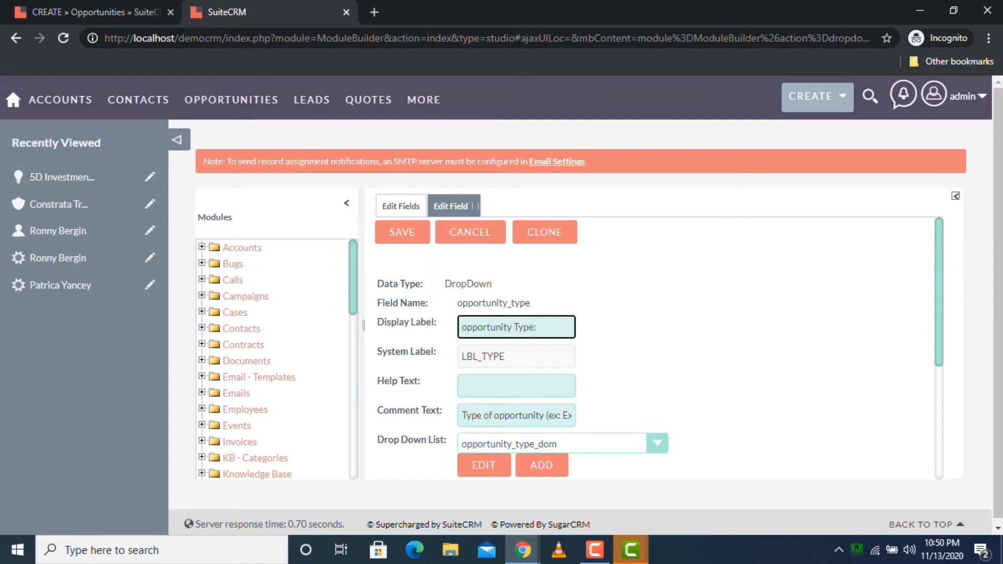
left_click(402, 232)
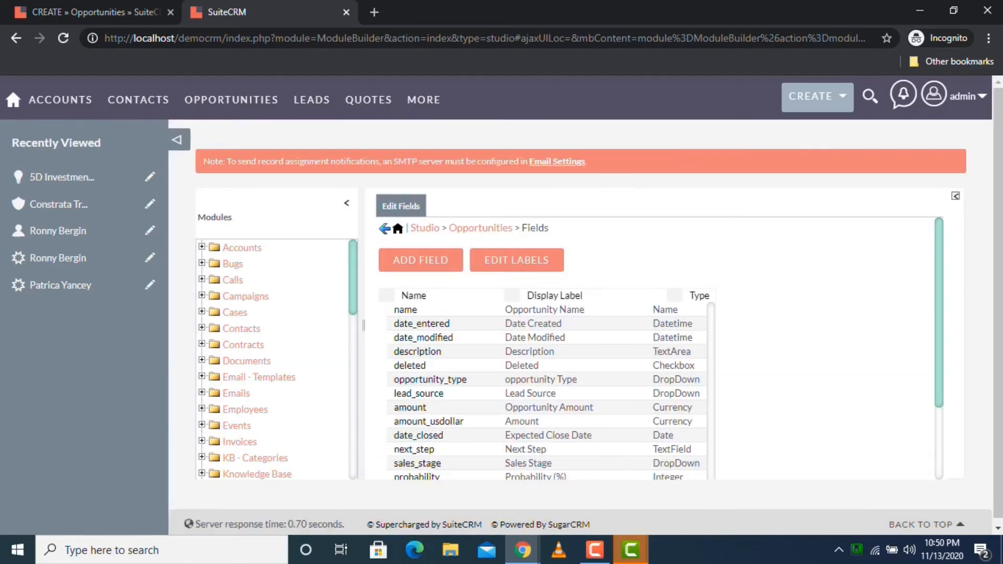
Capitalize the opportunity_type field's display label as "Opportunity Type:" and save the field.
scroll(543, 345, "down", 2)
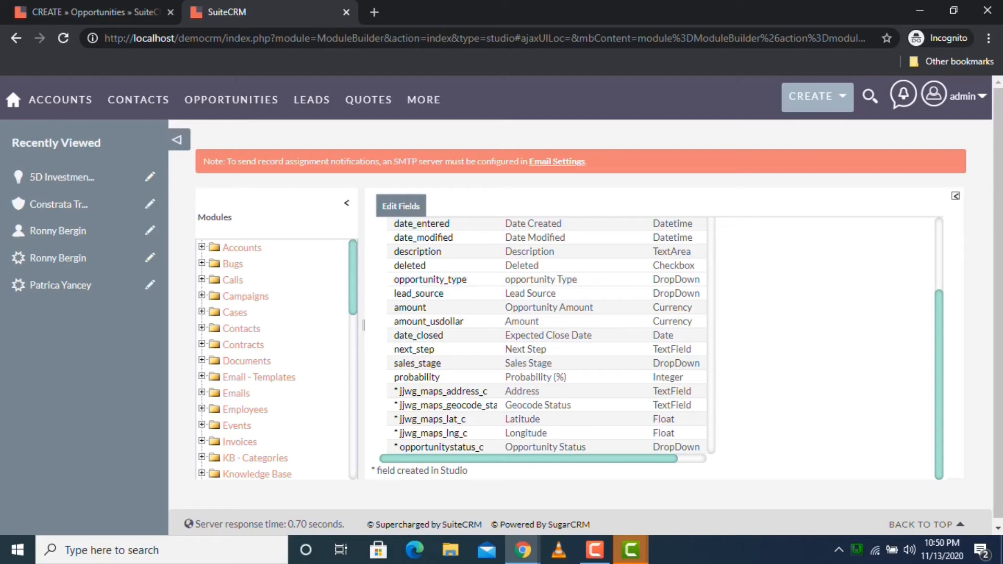
left_click(441, 447)
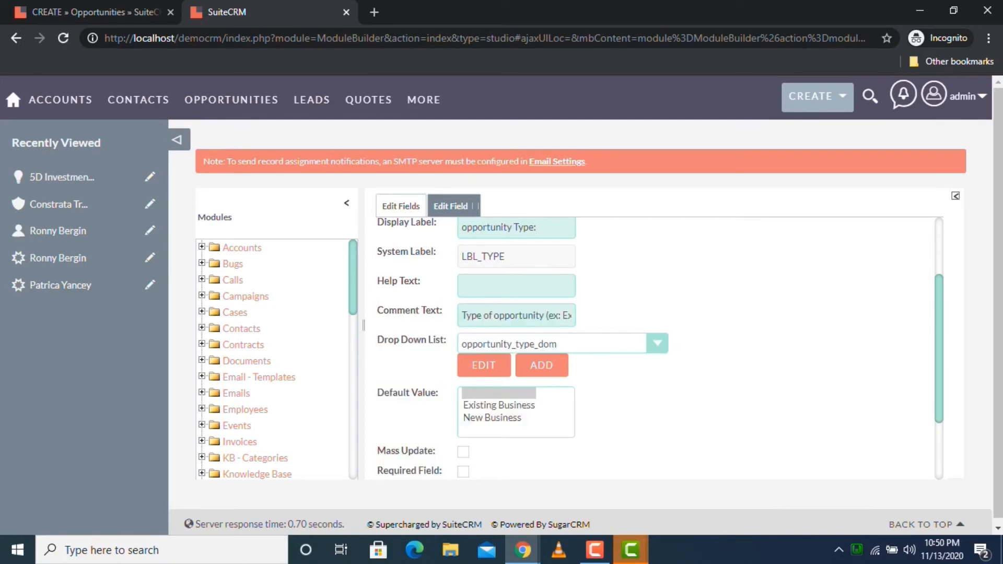
scroll(653, 344, "up", 1)
left_click(467, 284)
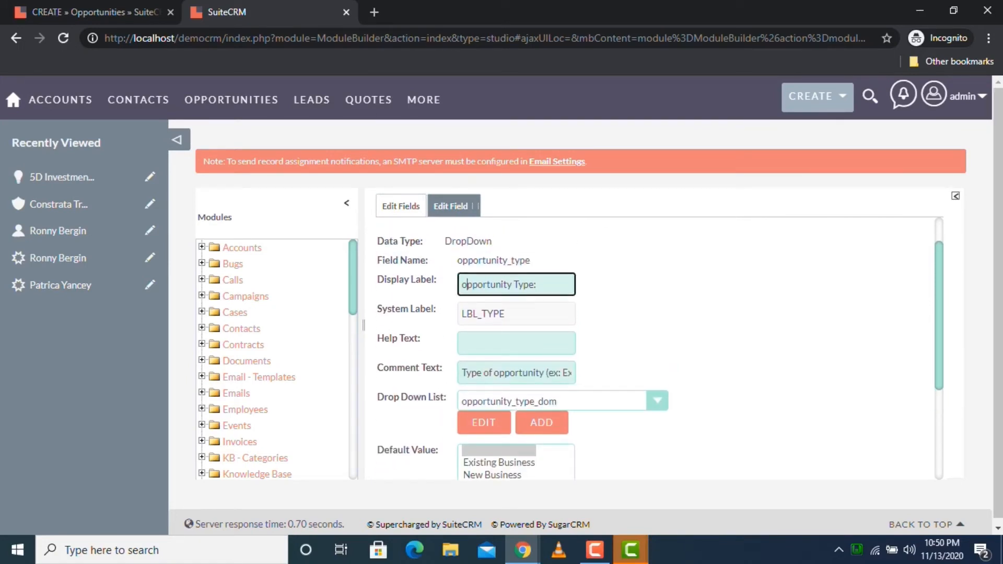
key("BackSpace")
type("O")
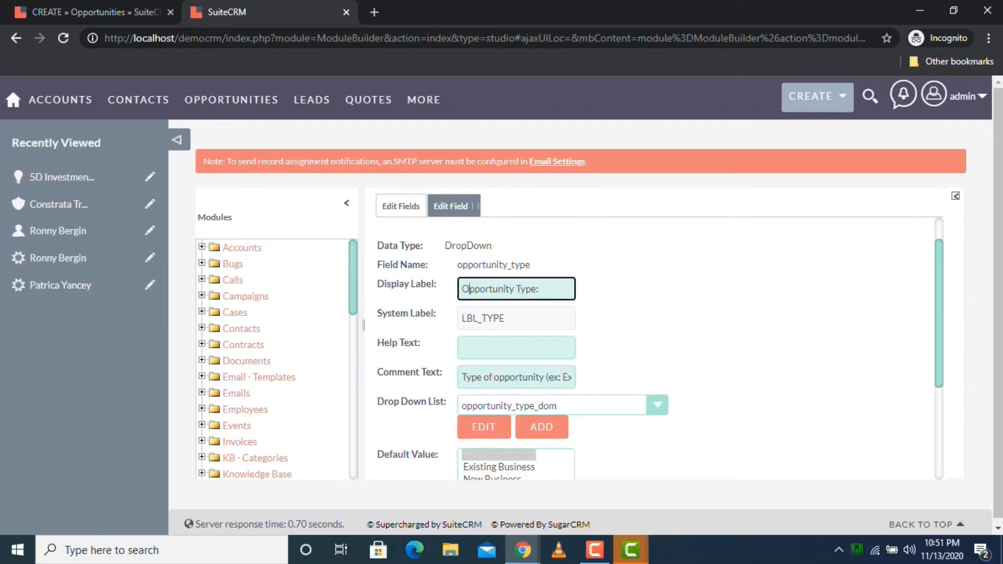
scroll(653, 345, "up", 1)
left_click(402, 232)
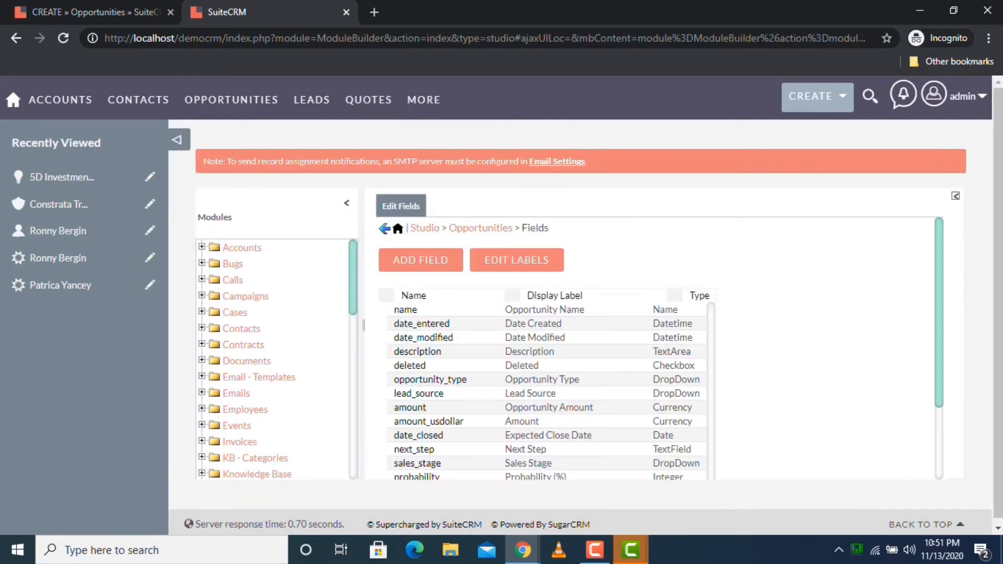
left_click(470, 232)
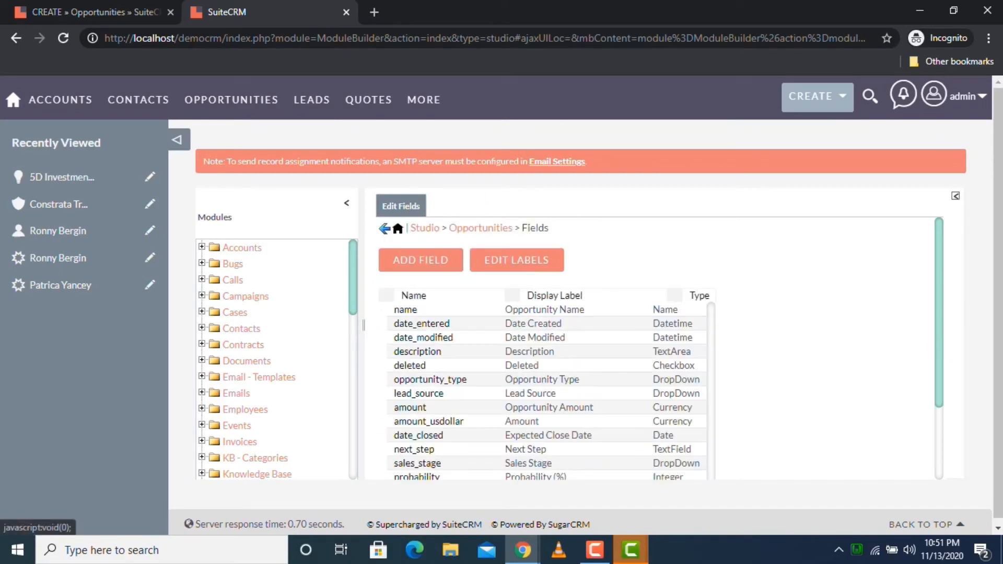
Open the Opportunities Edit View layout and delete the Next Step row and the row with Probability (%) and Campaign.
left_click(475, 229)
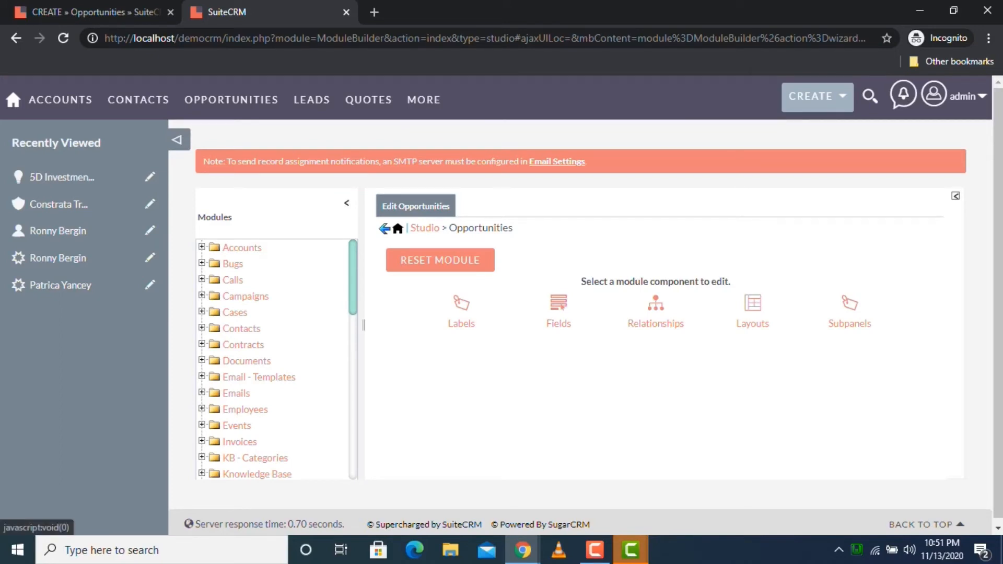
left_click(752, 308)
left_click(454, 296)
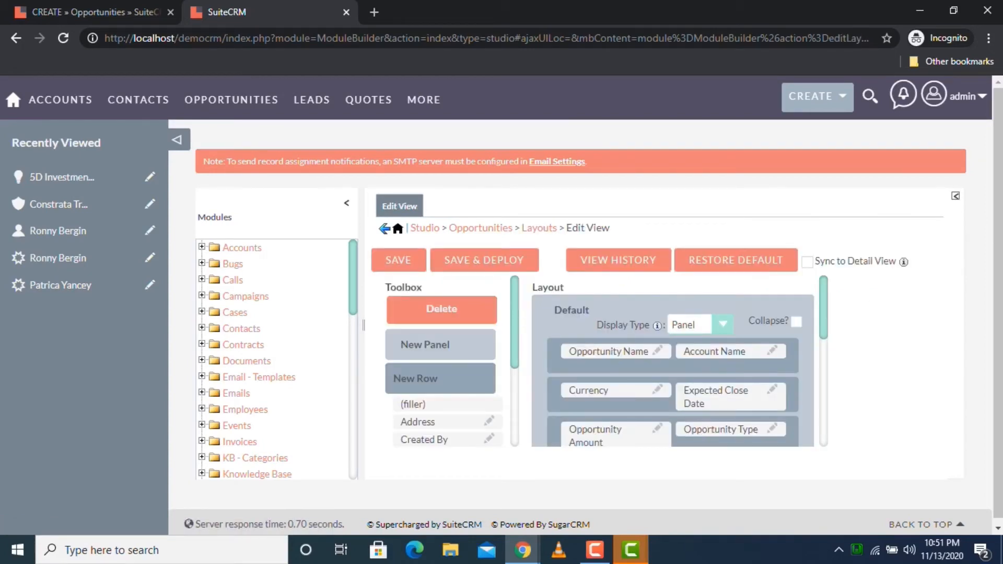
scroll(674, 360, "down", 3)
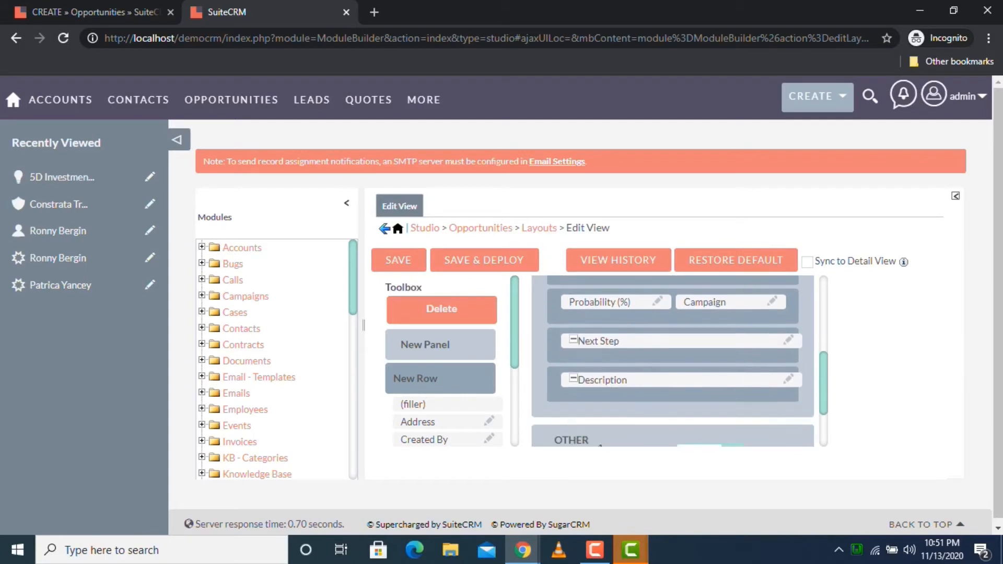
left_click_drag(595, 341, 441, 309)
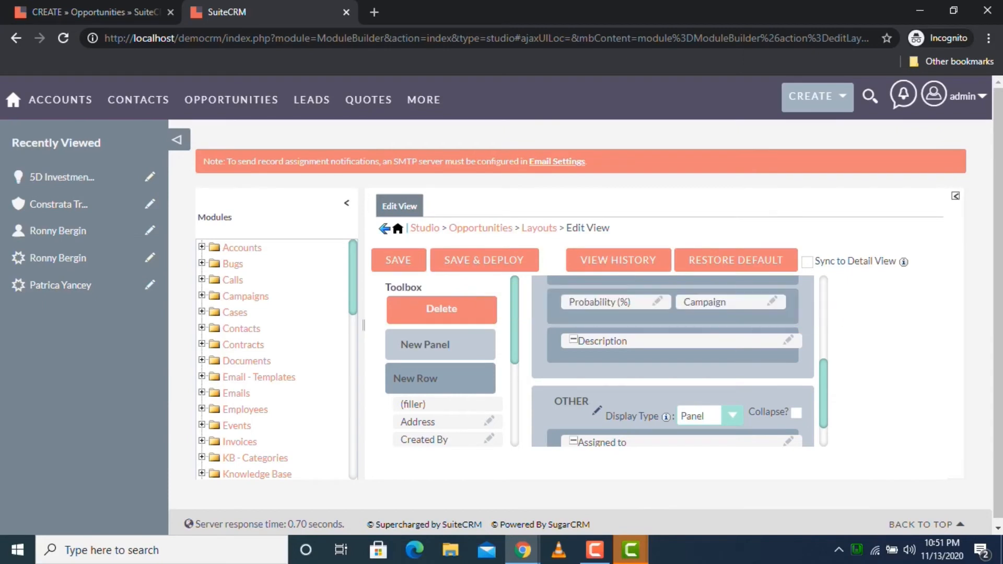
left_click_drag(595, 317, 451, 318)
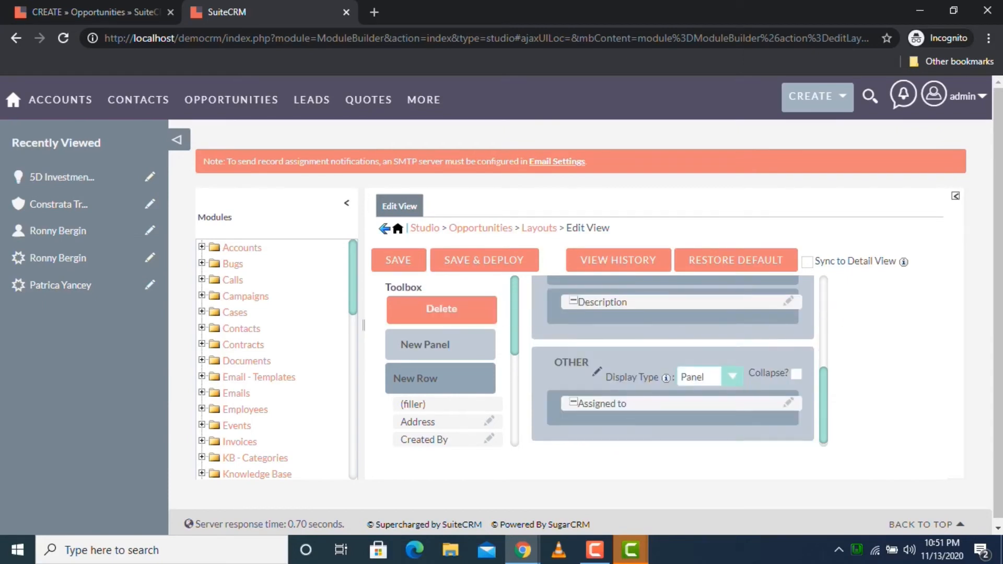
Review the edited layout's Default and OTHER panels and compare them with the opportunity creation form.
scroll(672, 361, "up", 3)
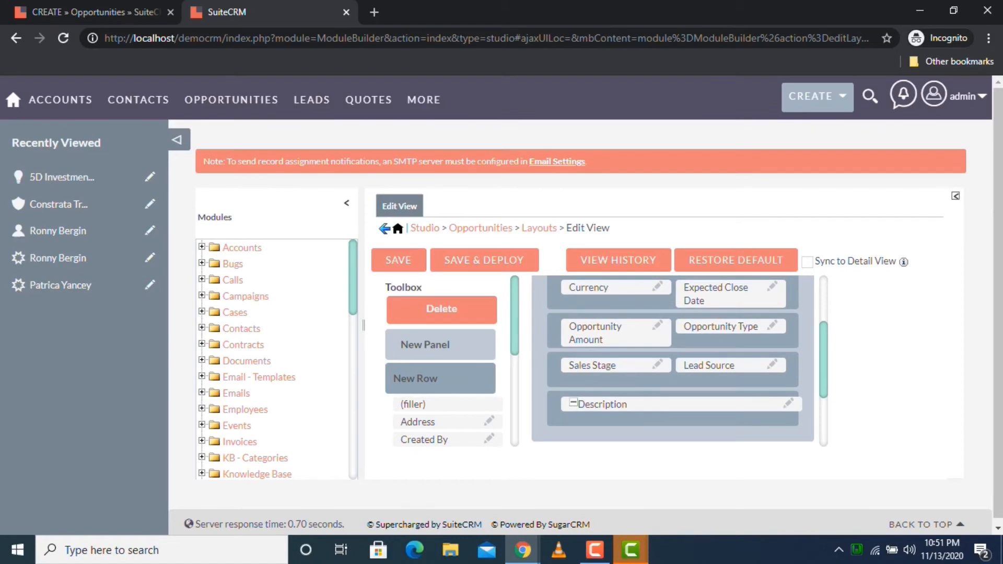
left_click_drag(672, 379, 698, 370)
left_click_drag(730, 366, 442, 312)
scroll(673, 361, "up", 2)
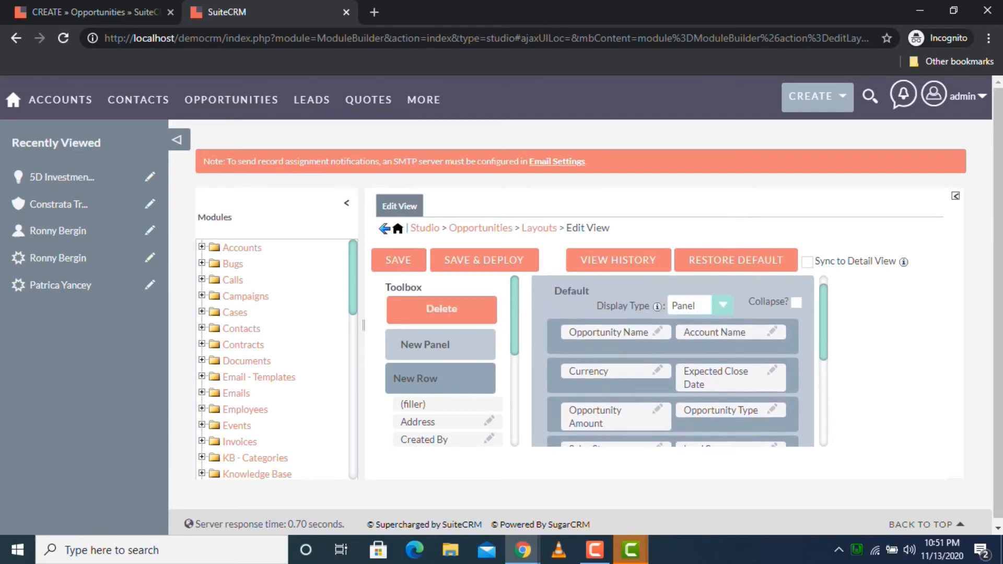
scroll(673, 361, "down", 4)
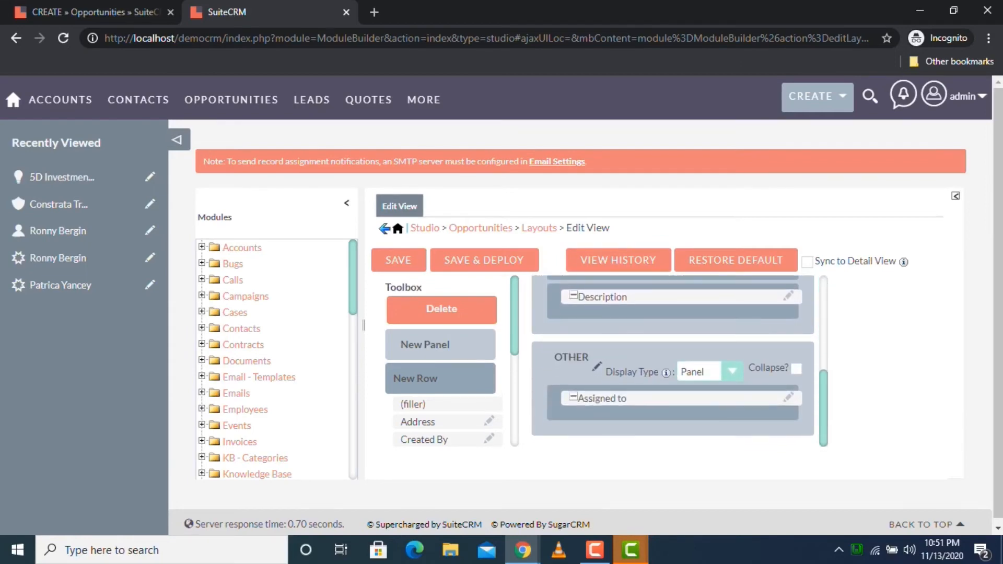
left_click(92, 13)
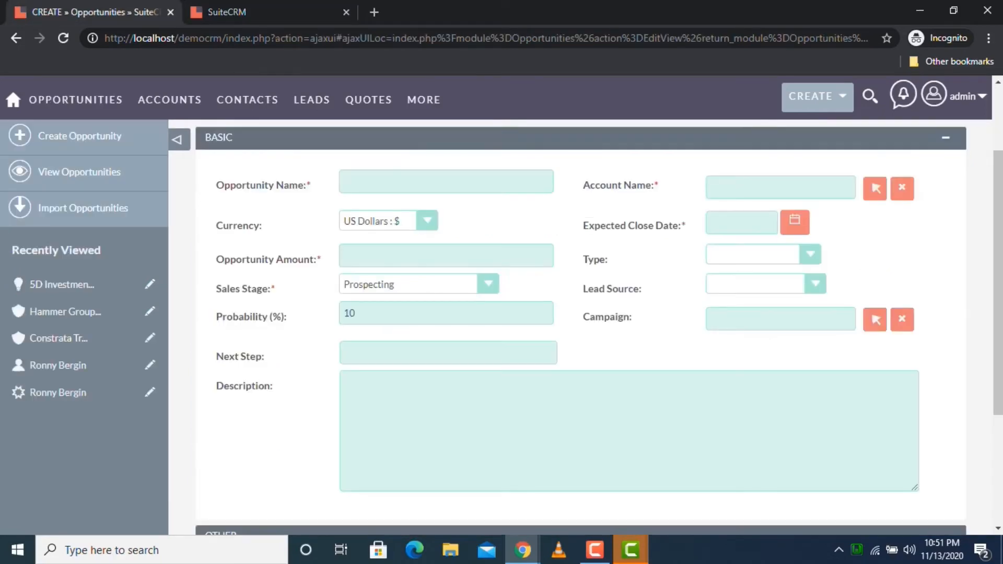
scroll(586, 328, "down", 3)
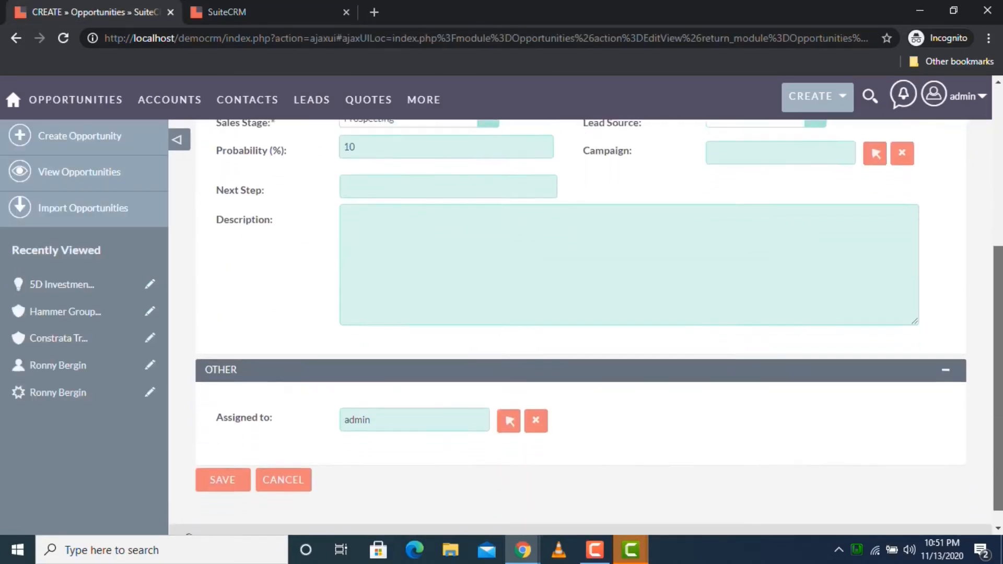
left_click(271, 13)
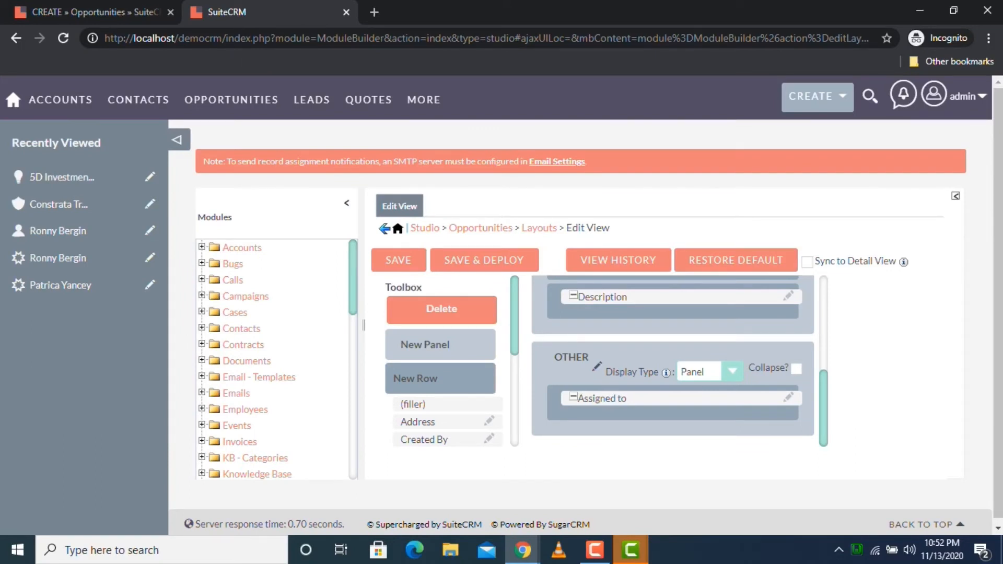
Set the OTHER panel's display type to Tab in the Edit View layout, and save and deploy it.
scroll(674, 360, "up", 5)
scroll(674, 361, "down", 5)
left_click(712, 372)
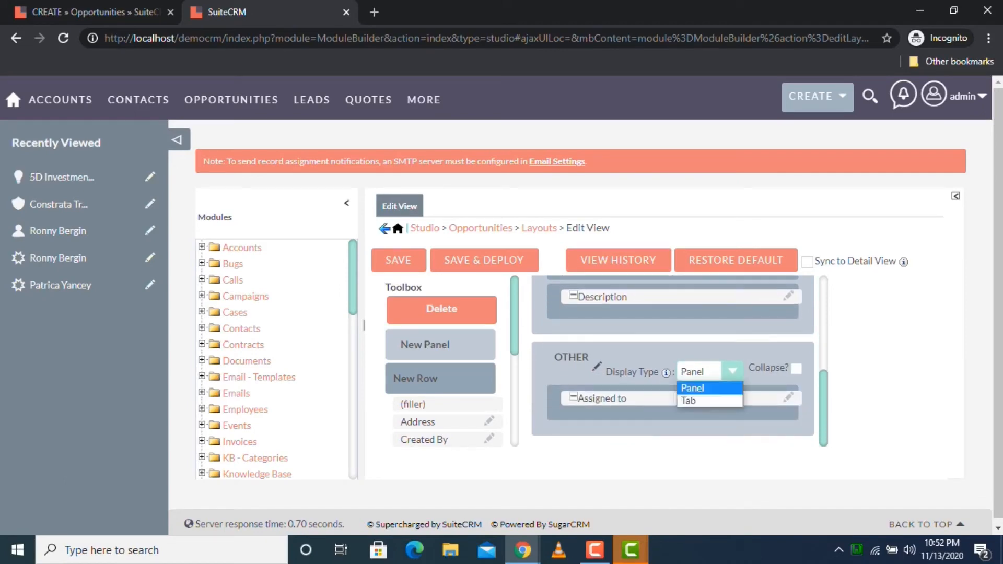
left_click(705, 401)
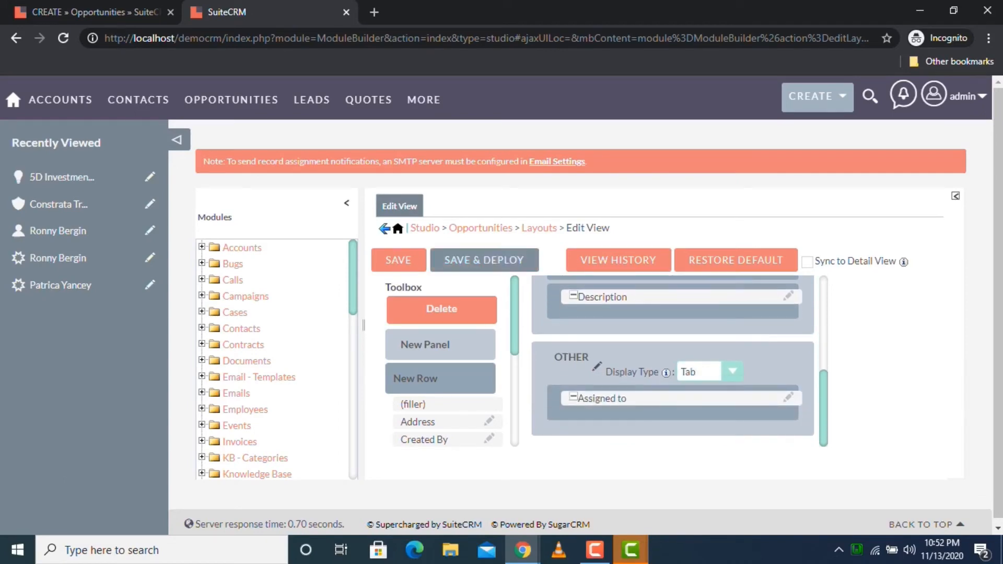
left_click(484, 260)
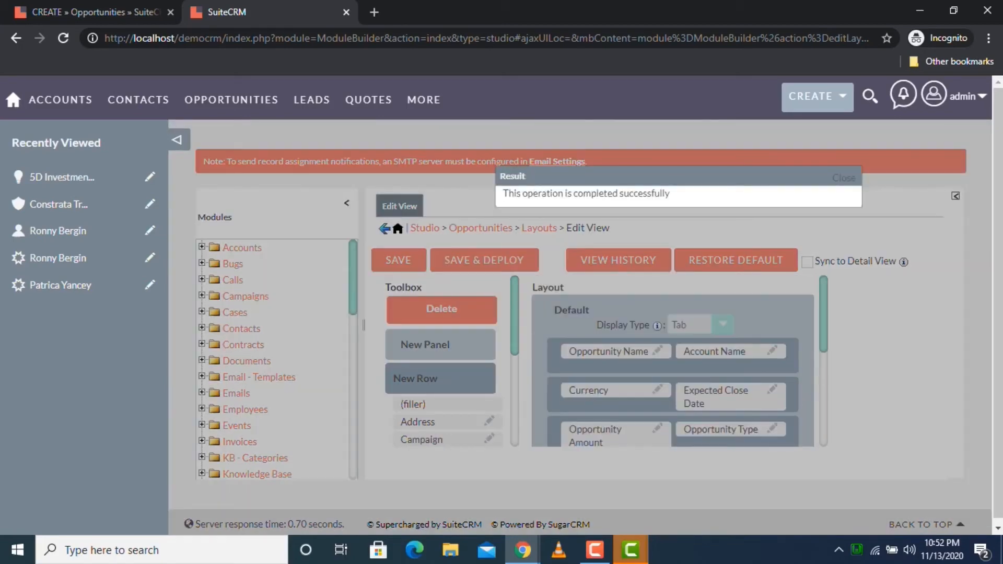
left_click(844, 178)
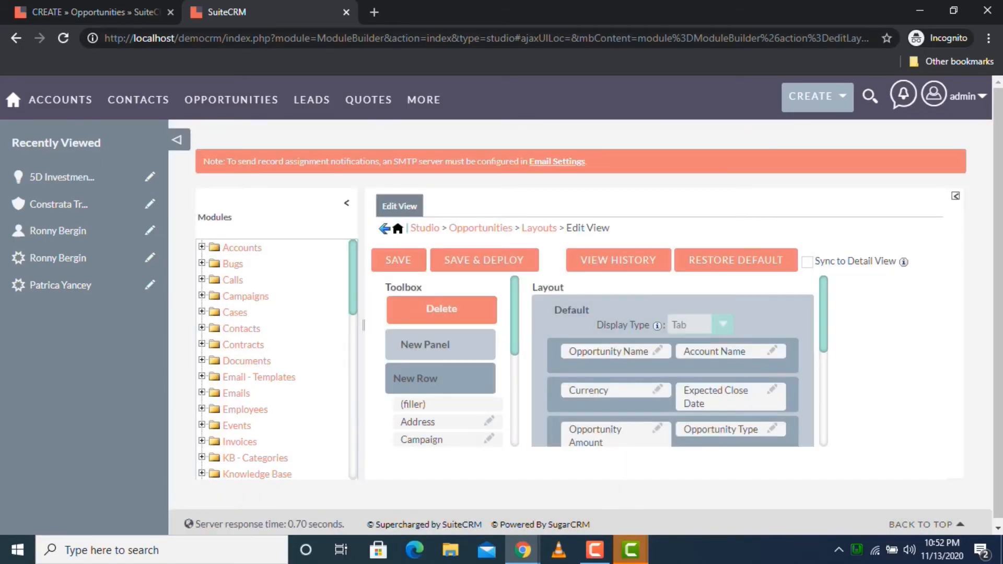
Reload the opportunity creation form and check the contents of its Basic and Other tabs.
left_click(119, 12)
left_click(63, 38)
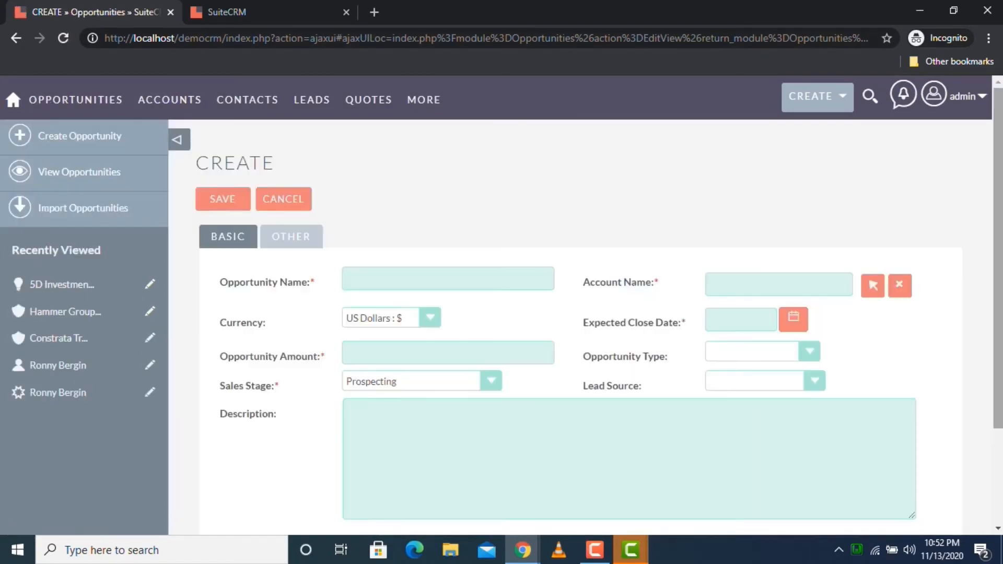
left_click(291, 237)
left_click(228, 237)
left_click(291, 237)
left_click(230, 236)
left_click(293, 237)
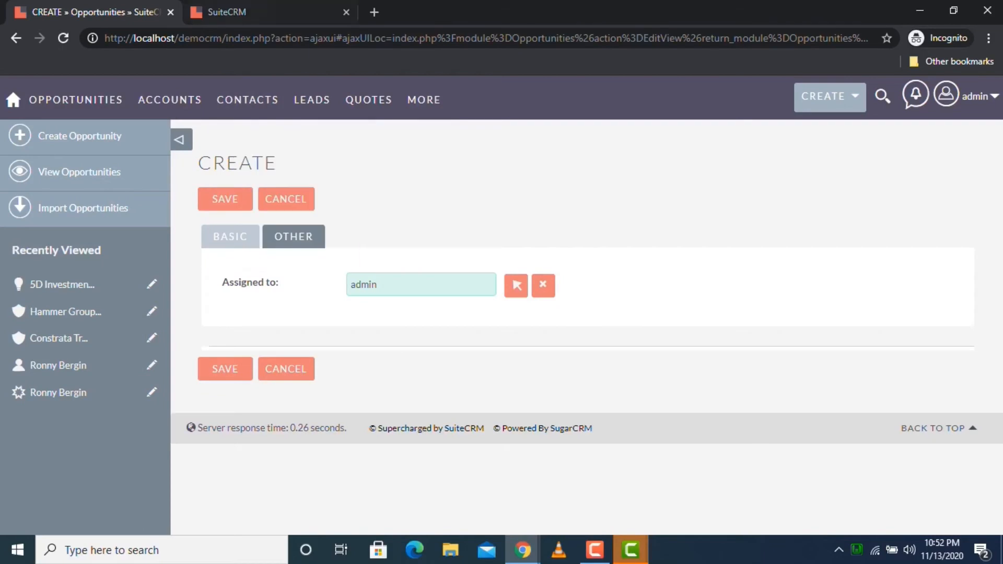
Enable Sync to Detail View for the Opportunities Edit View layout, and save and deploy it.
left_click(239, 12)
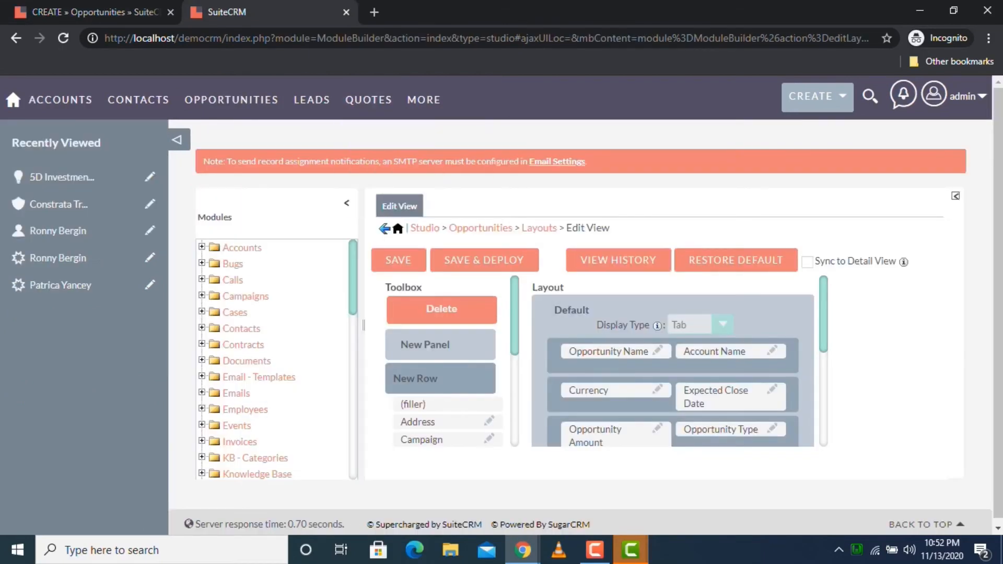
scroll(672, 361, "down", 5)
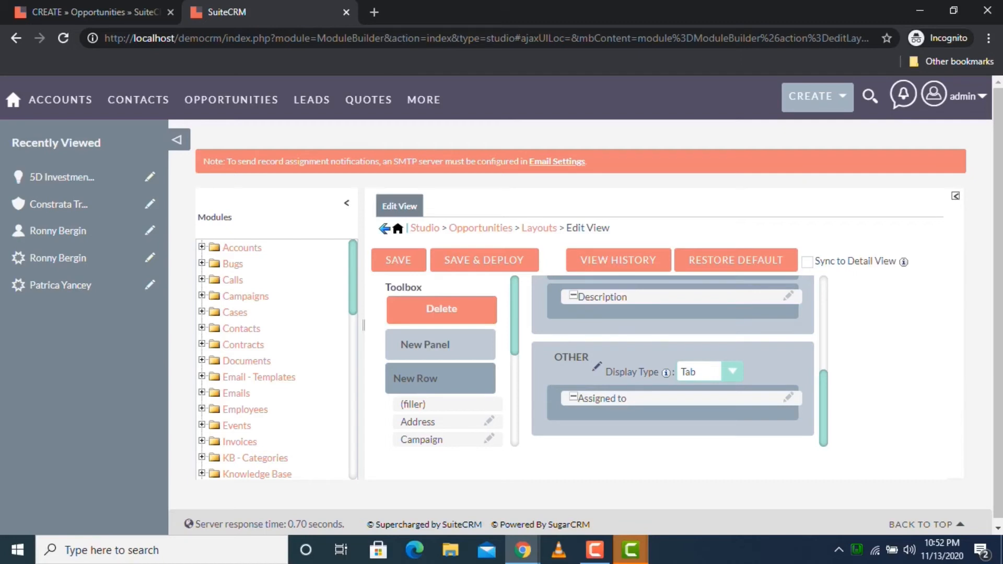
left_click(807, 262)
left_click(483, 260)
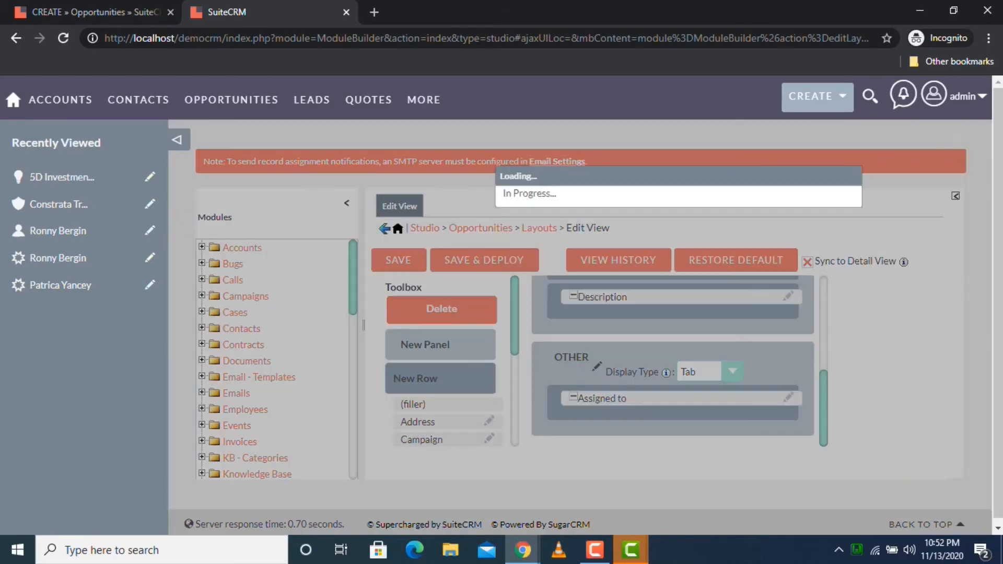
left_click(844, 178)
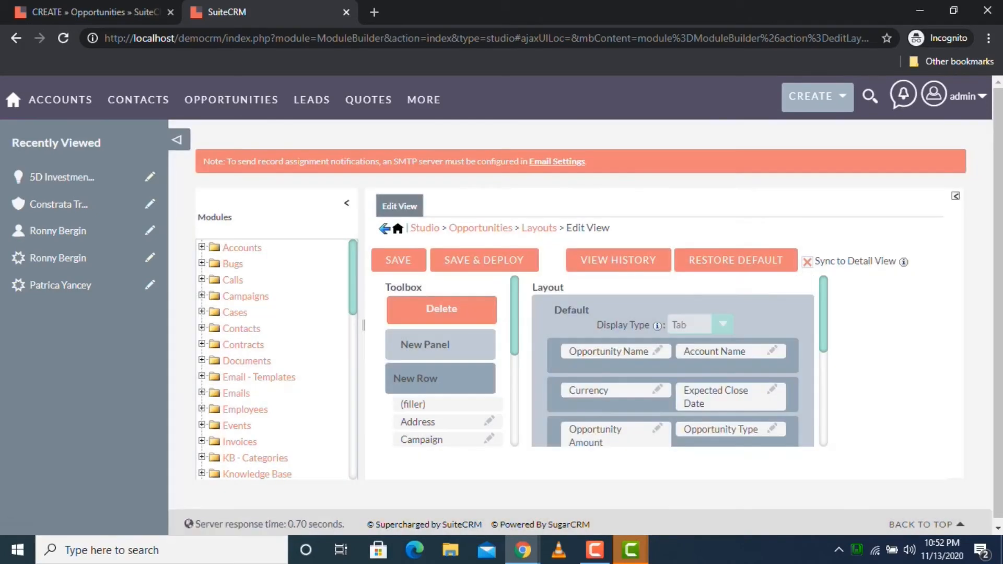
Open the Opportunities Detail View layout and check its field placement against the synced Edit View.
left_click(539, 229)
left_click(534, 287)
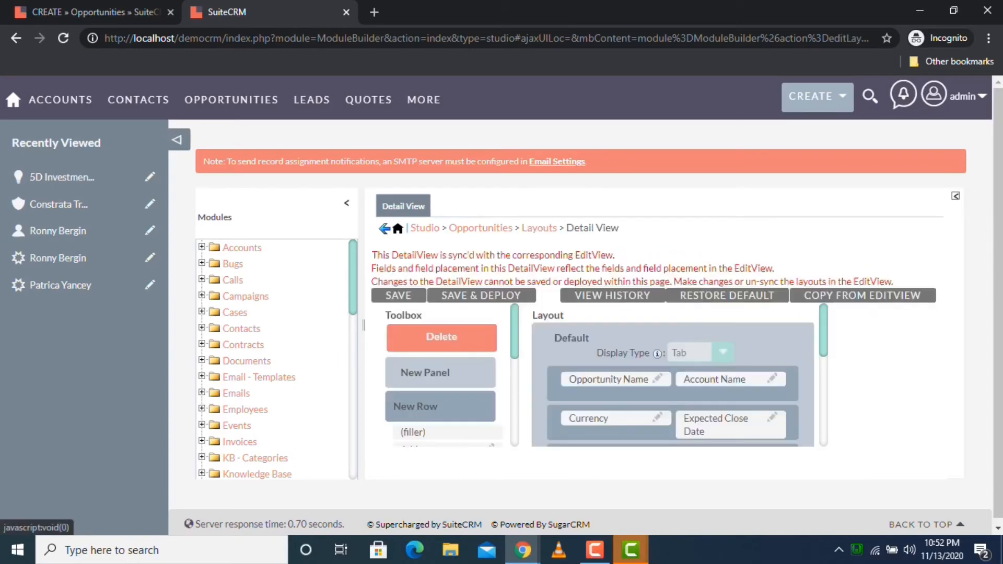
left_click_drag(998, 293, 998, 303)
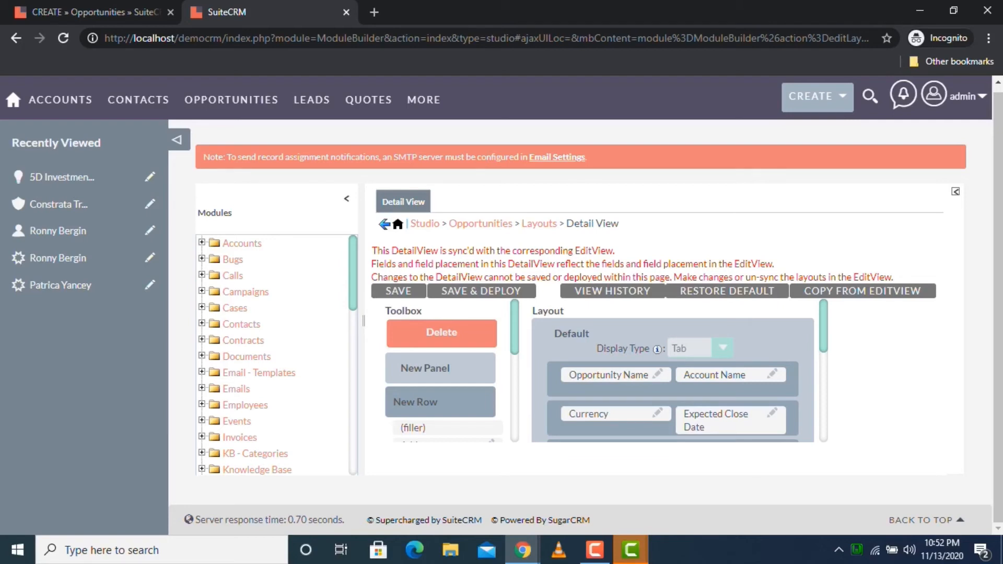
scroll(674, 371, "down", 5)
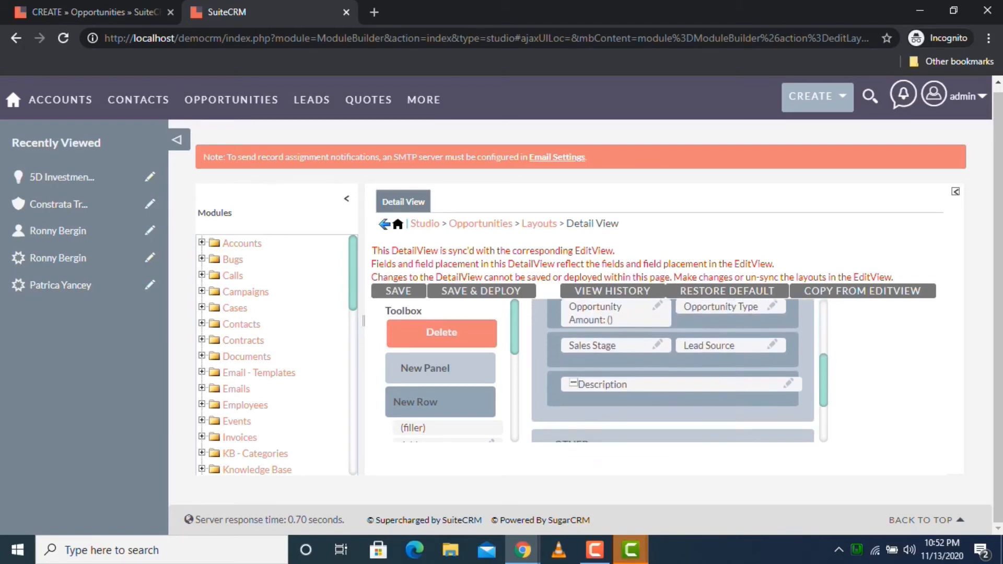
scroll(673, 371, "up", 5)
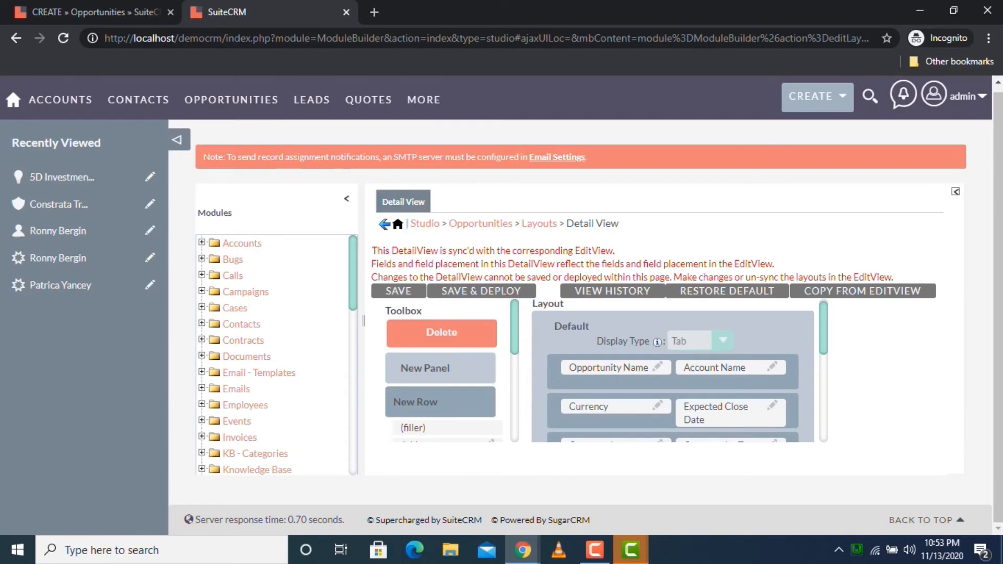
Turn off Sync to Detail View for the Opportunities Edit View layout, and save and deploy it.
scroll(674, 371, "down", 2)
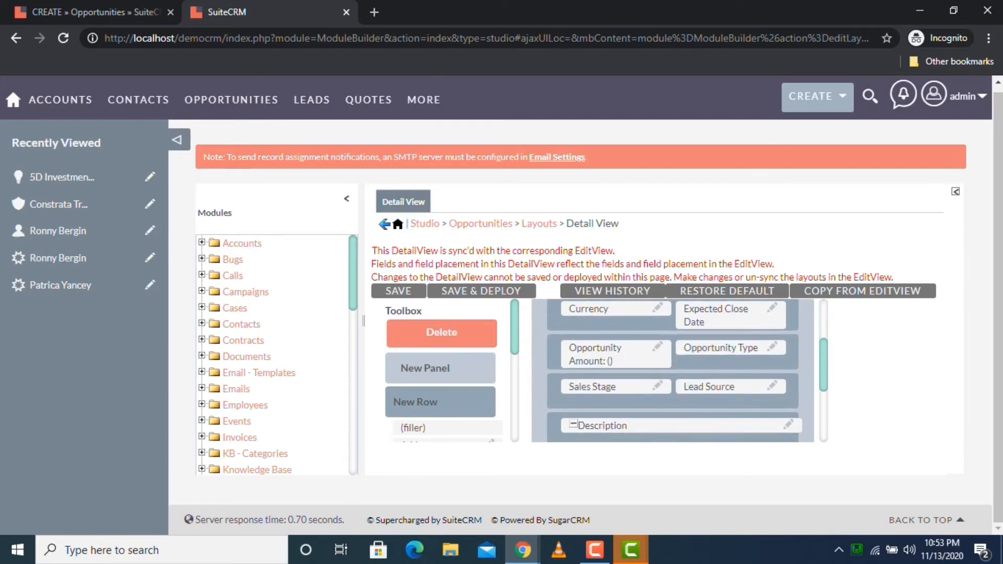
scroll(674, 371, "up", 2)
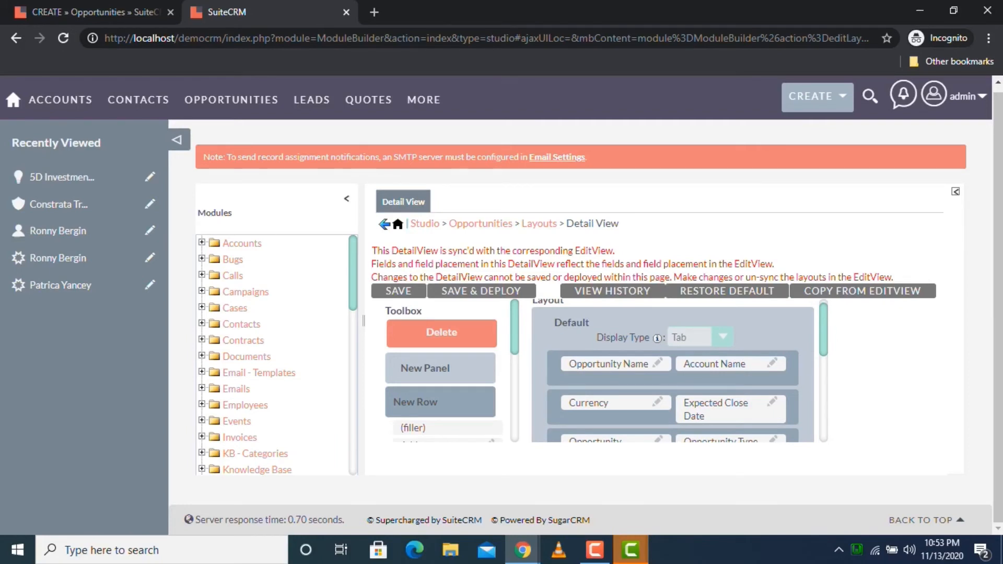
scroll(674, 371, "down", 5)
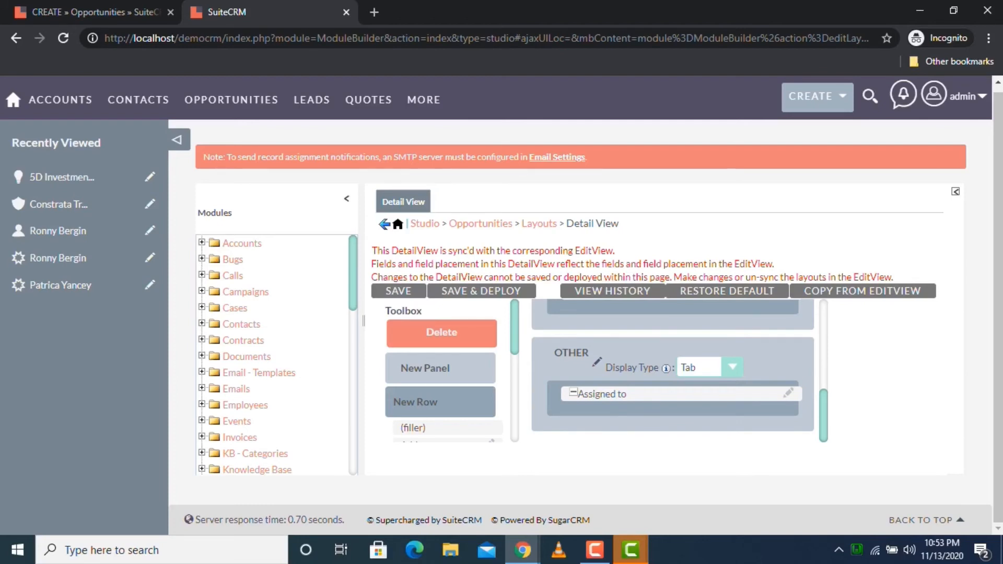
left_click(539, 224)
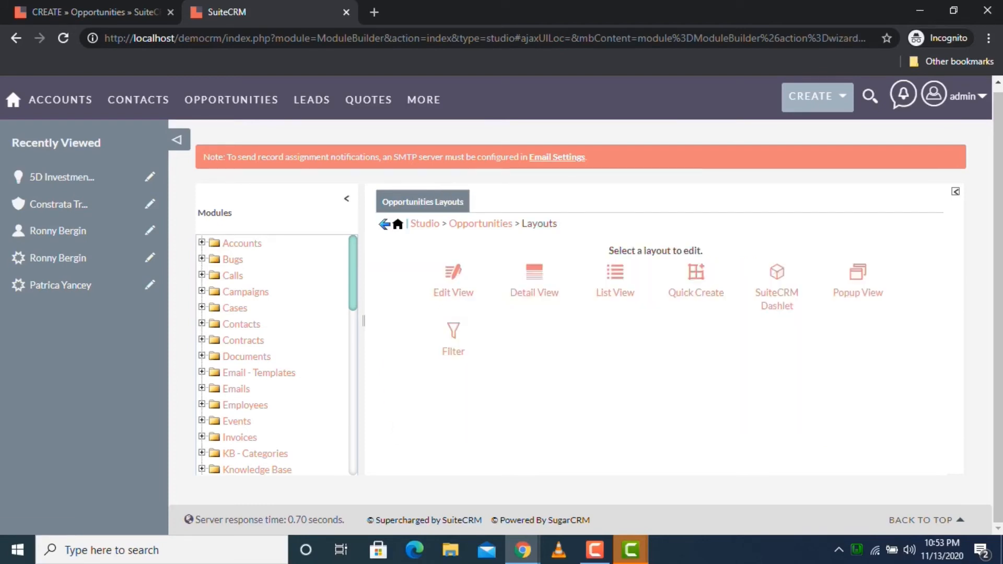
left_click(453, 282)
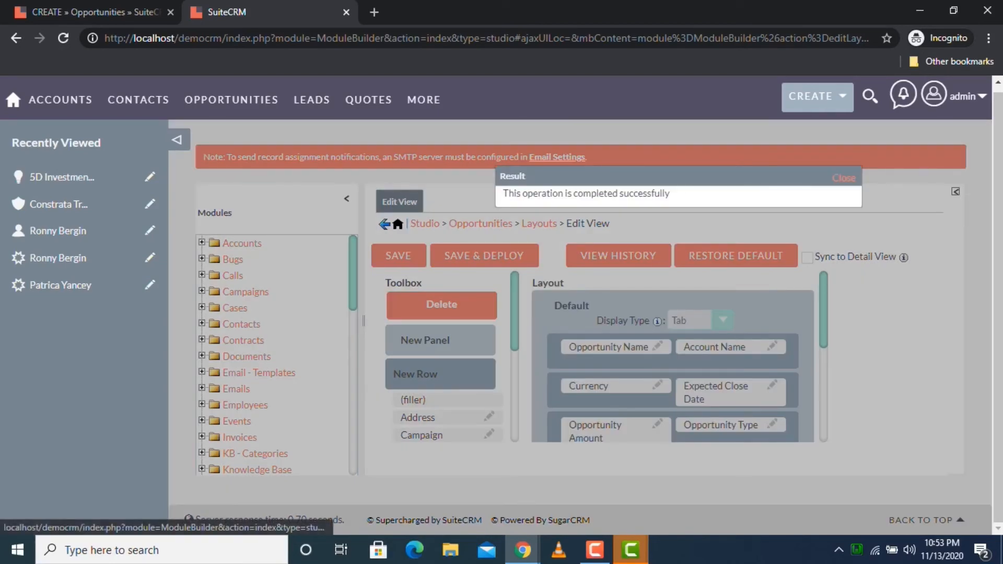
left_click(844, 178)
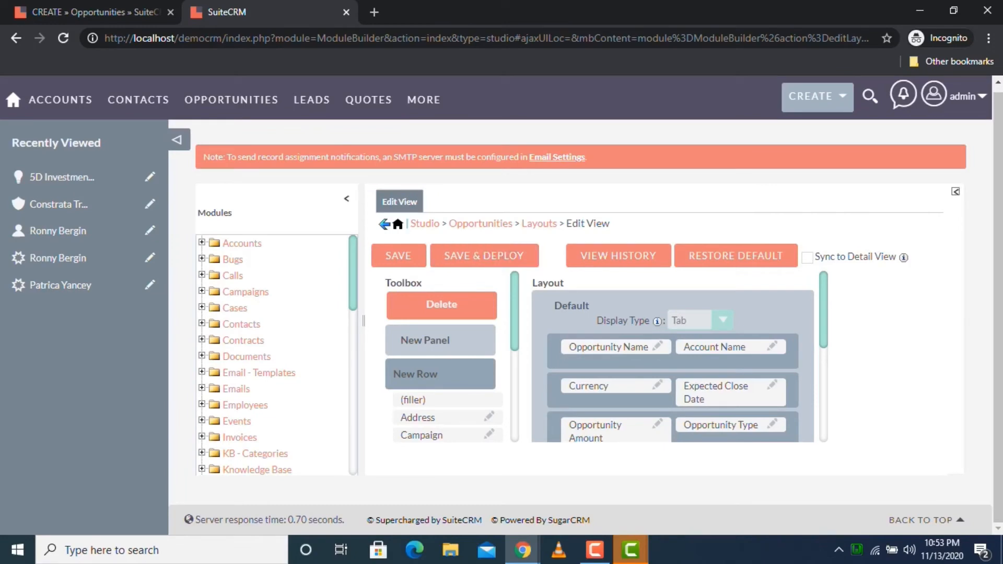
Add a row below Description in the Opportunities Detail View layout and place Date Created and Created By in it.
left_click(539, 223)
left_click(534, 283)
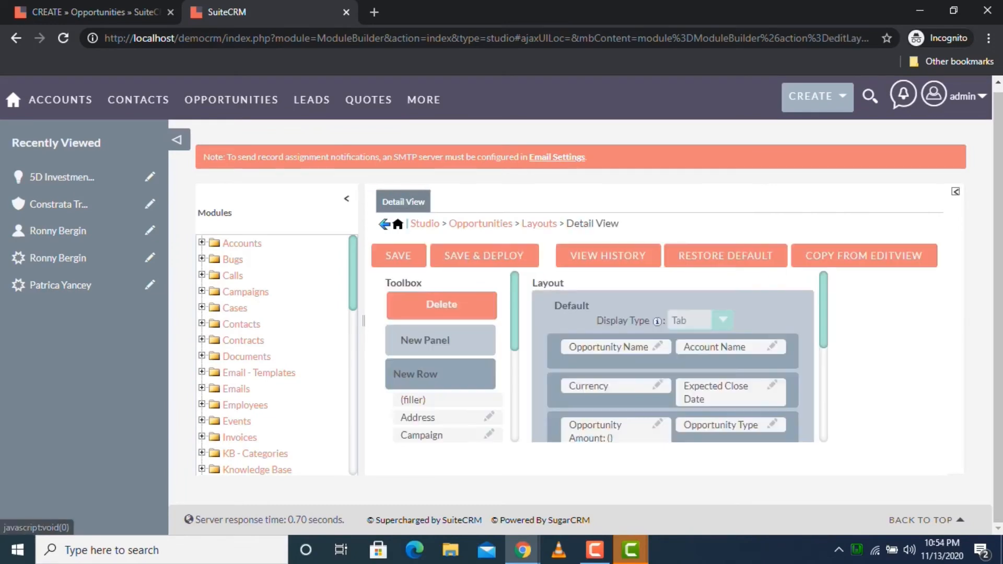
scroll(674, 360, "down", 10)
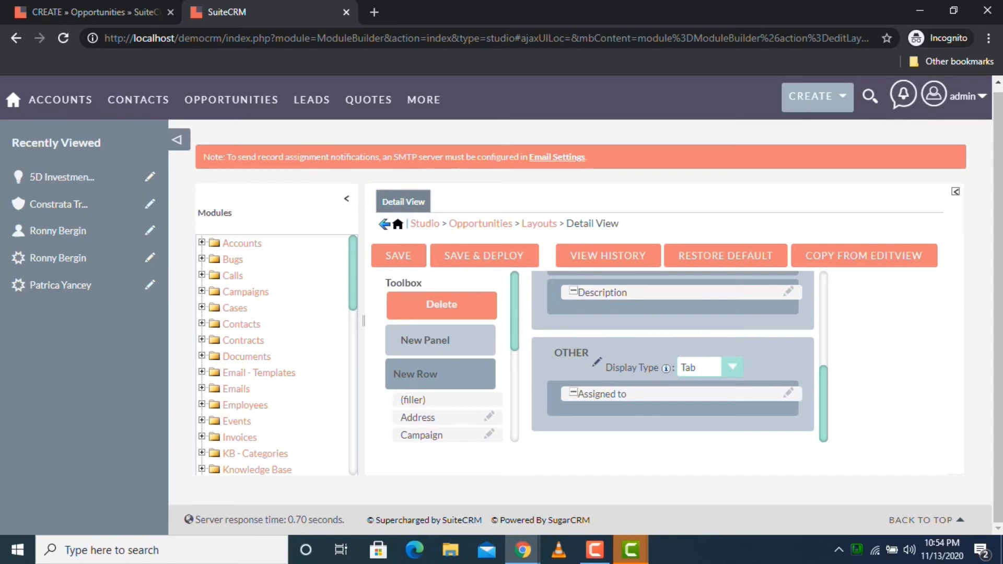
left_click_drag(418, 374, 619, 331)
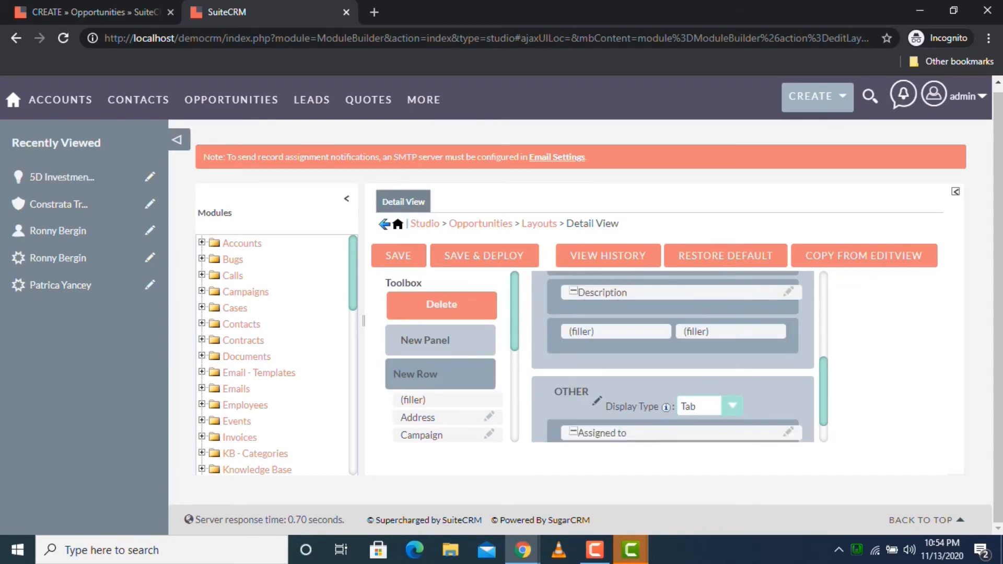
scroll(444, 355, "down", 2)
left_click_drag(428, 377, 617, 331)
left_click_drag(428, 360, 721, 331)
Add another row below it holding Date Modified and Modified by User Name, and save and deploy the Detail View layout.
left_click_drag(416, 281, 601, 334)
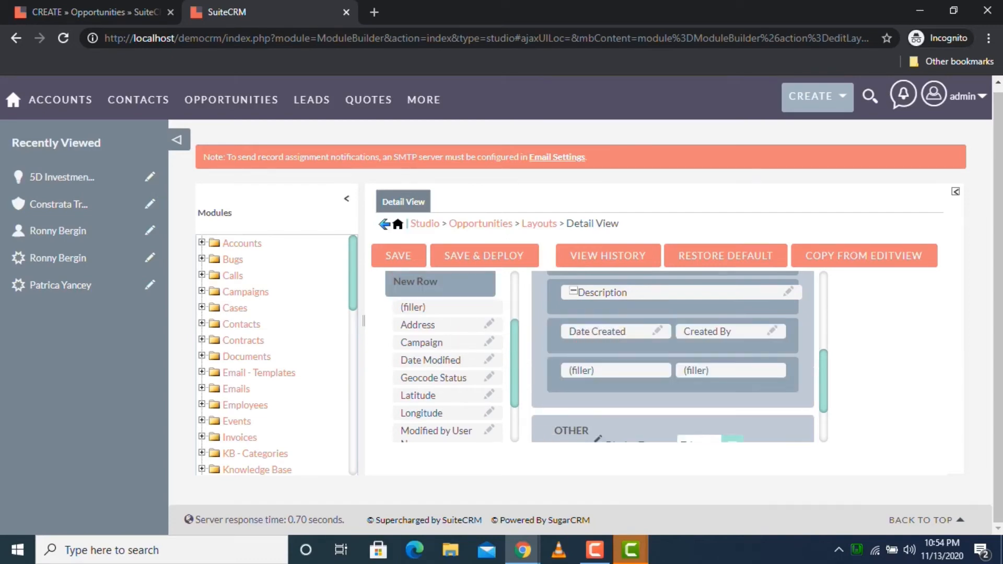
left_click_drag(431, 360, 601, 371)
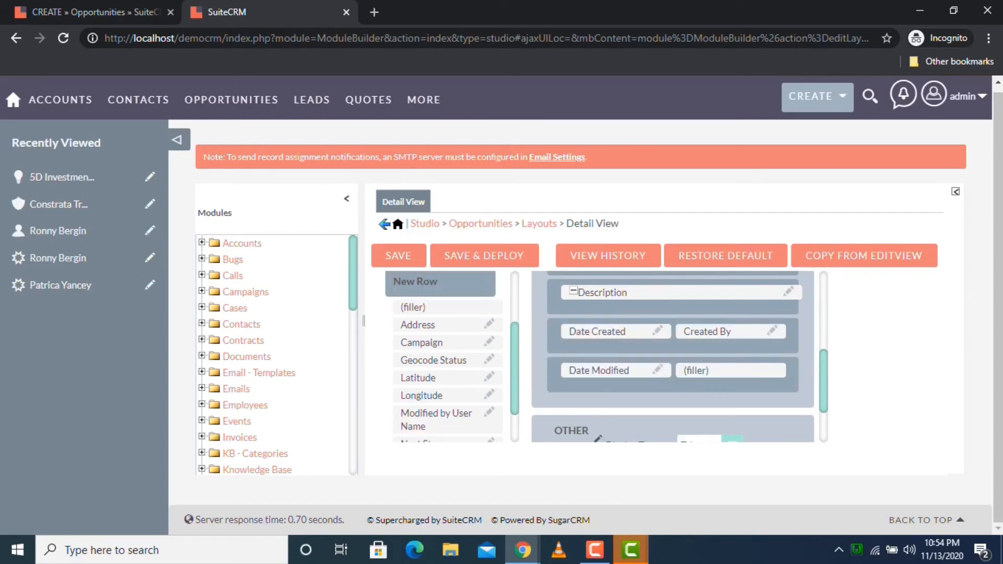
left_click_drag(437, 418, 731, 371)
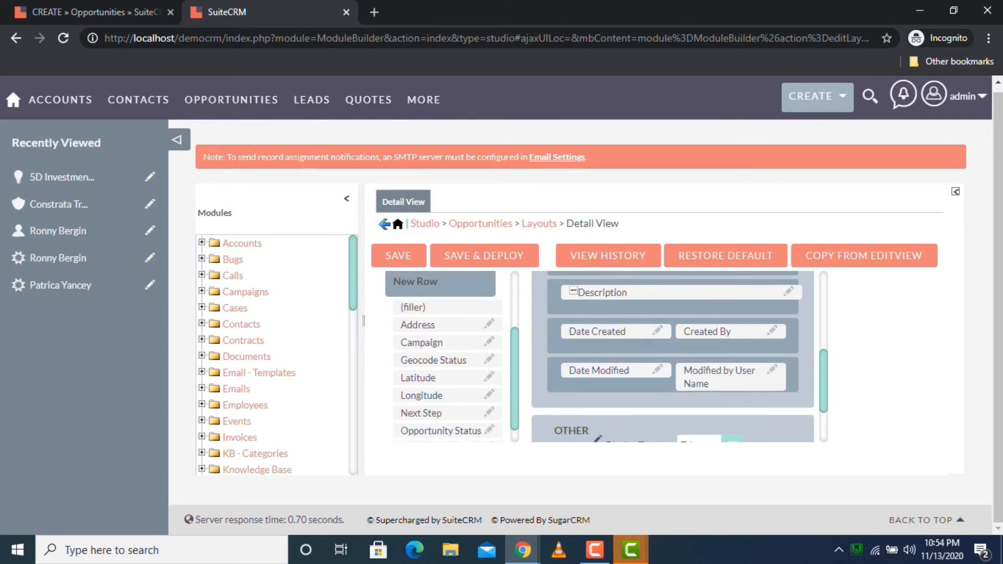
left_click(484, 256)
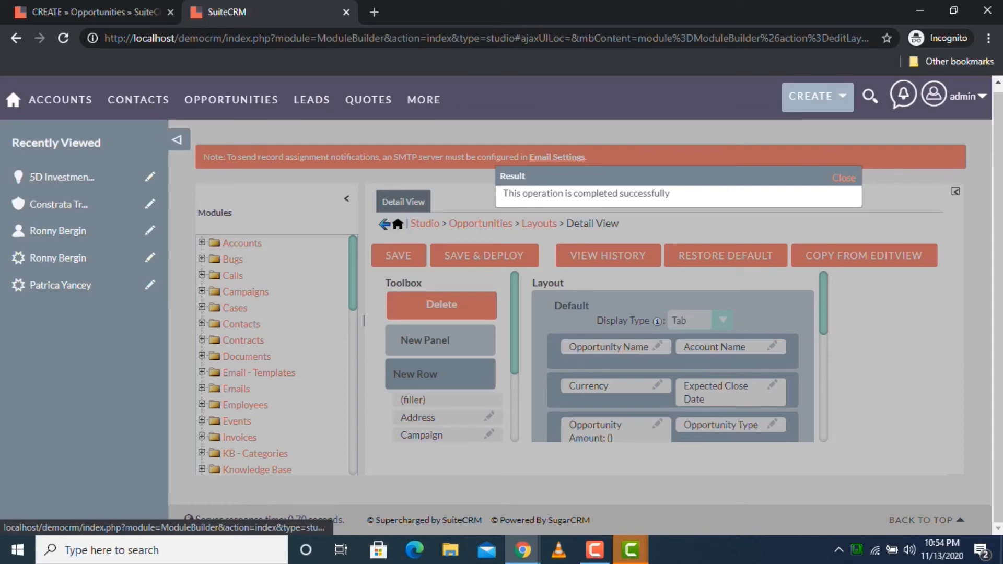
left_click(844, 178)
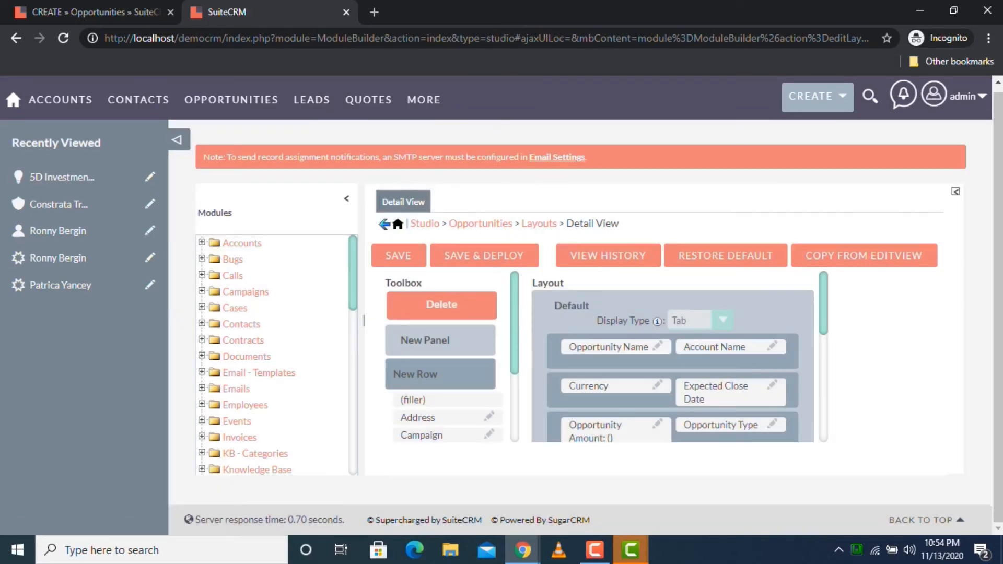
In the Opportunities List View layout, move Description to Available and Opportunity Type to Hidden, and save and deploy it.
left_click(385, 224)
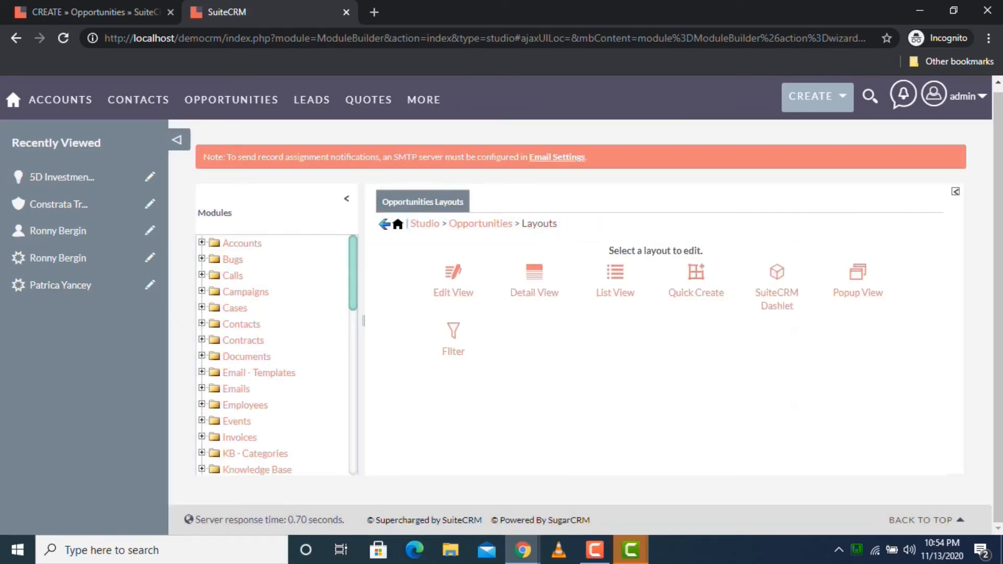
left_click(615, 283)
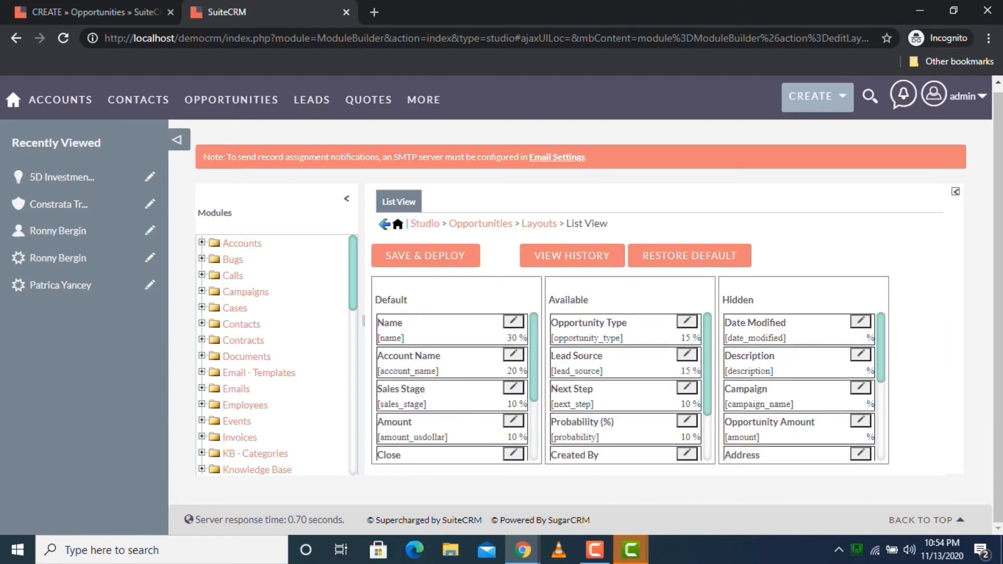
scroll(452, 387, "down", 3)
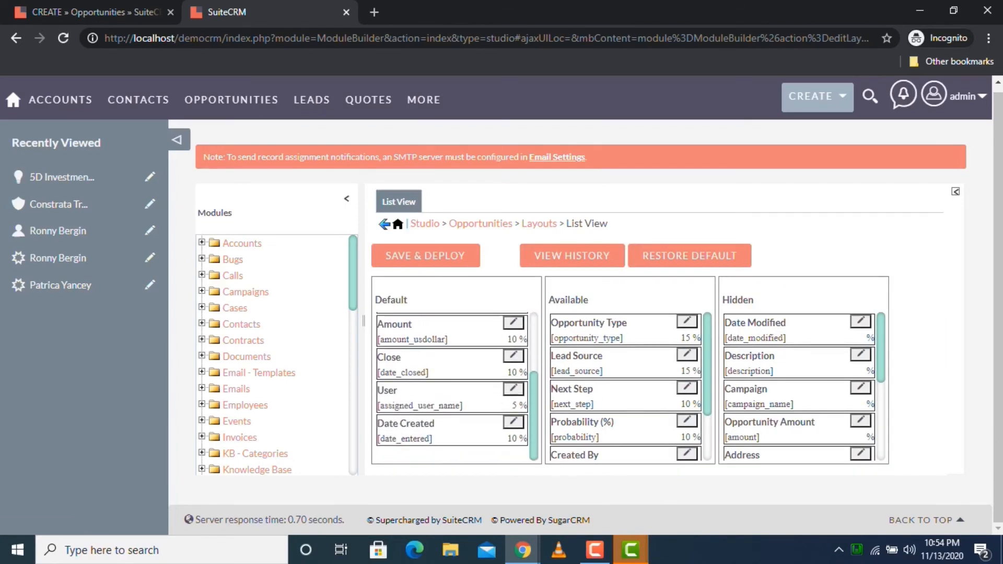
scroll(452, 386, "up", 3)
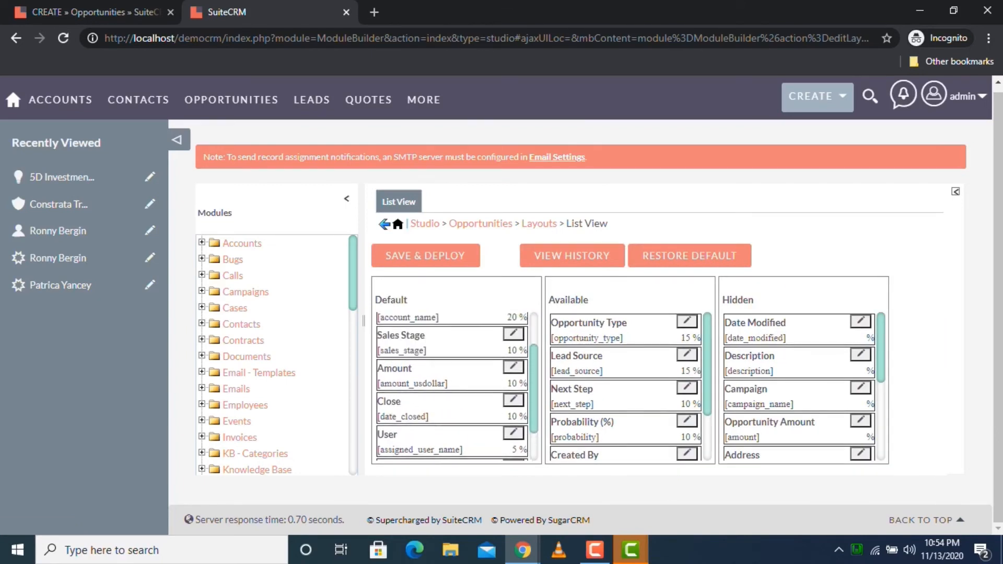
left_click_drag(401, 386, 471, 389)
left_click_drag(749, 355, 600, 355)
left_click_drag(577, 323, 757, 360)
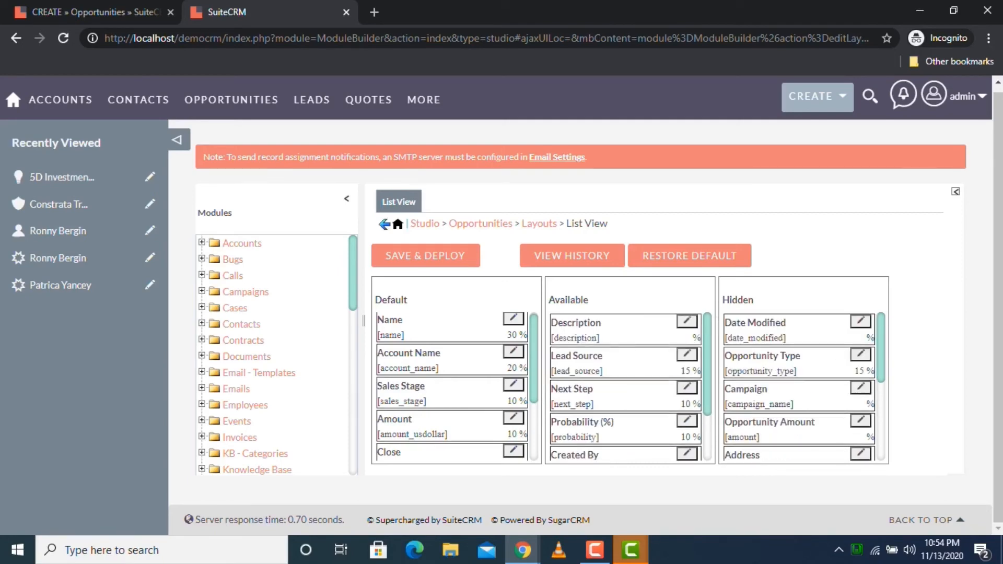
left_click(425, 256)
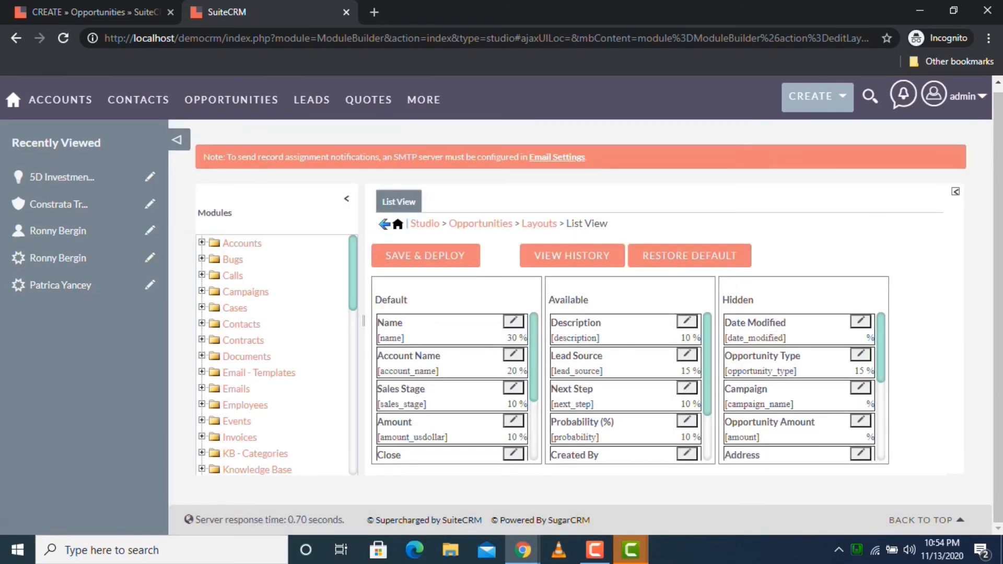
Copy the Edit View field placement into the Opportunities Quick Create layout, review its panels, and return to the layouts overview.
left_click(539, 223)
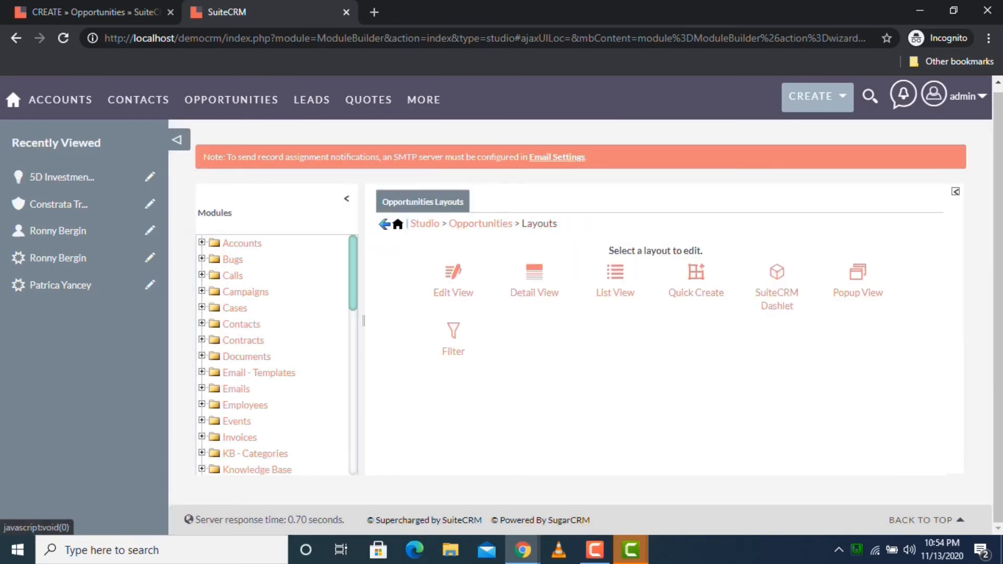
left_click(696, 272)
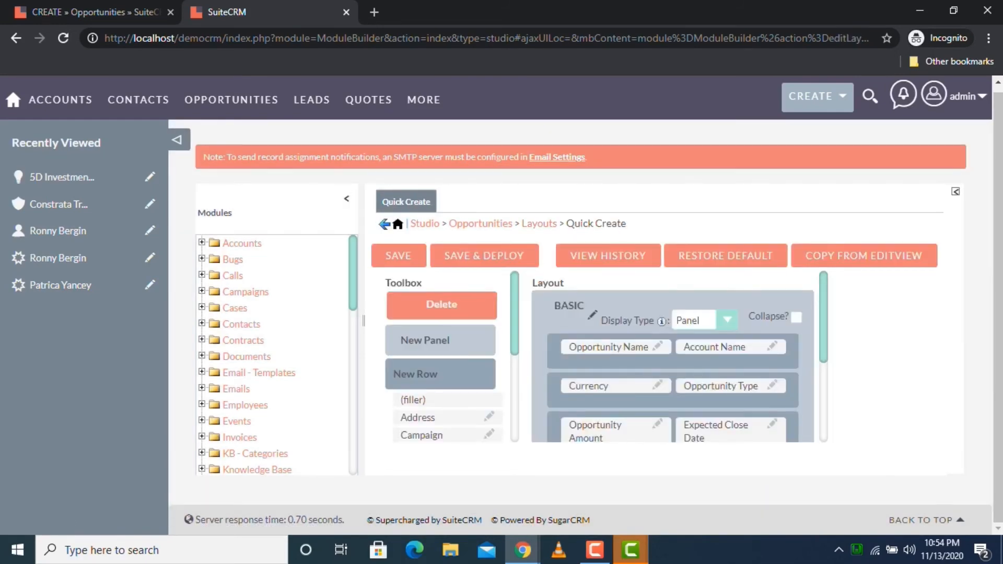
scroll(674, 356, "down", 3)
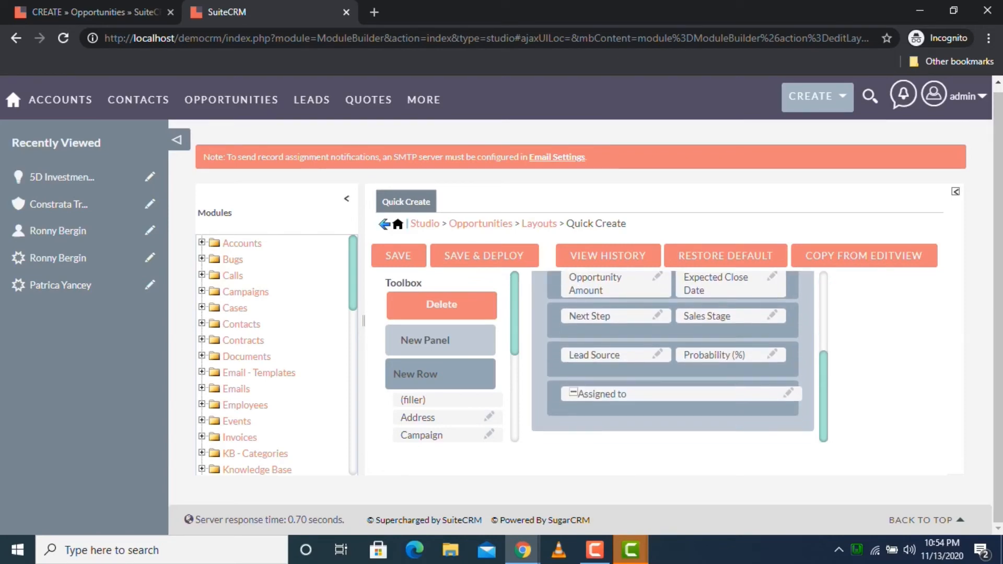
scroll(674, 355, "up", 3)
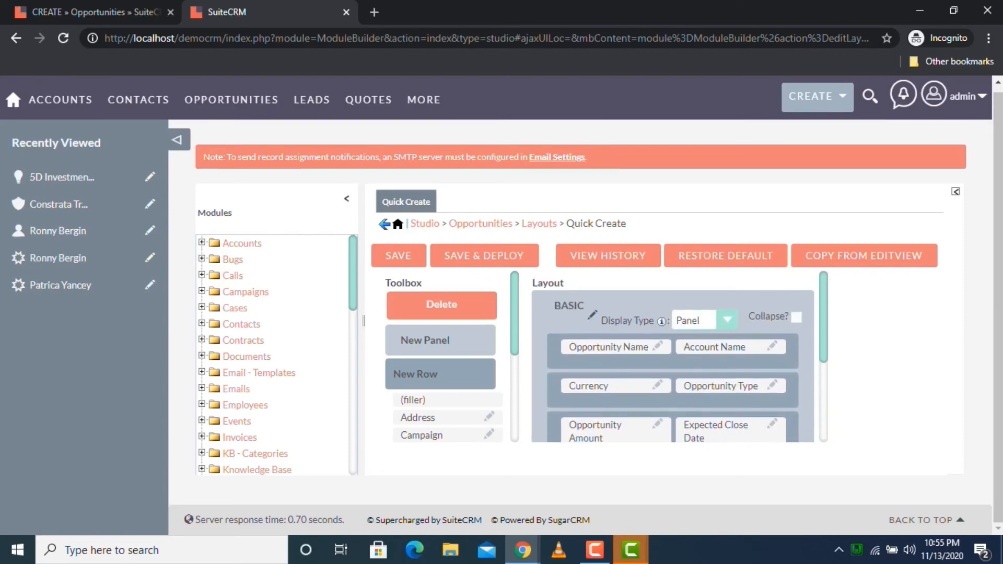
scroll(673, 355, "down", 3)
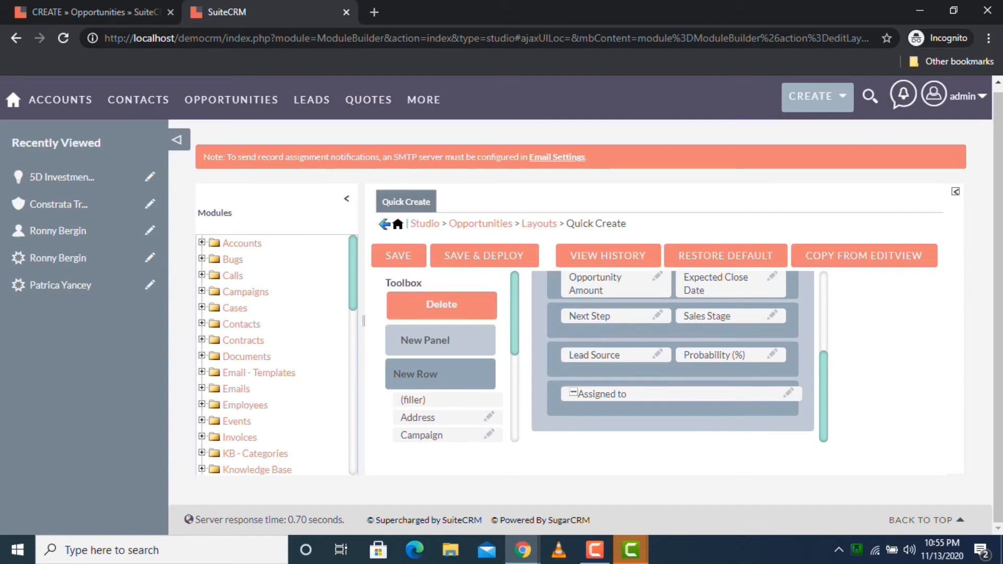
scroll(674, 356, "down", 3)
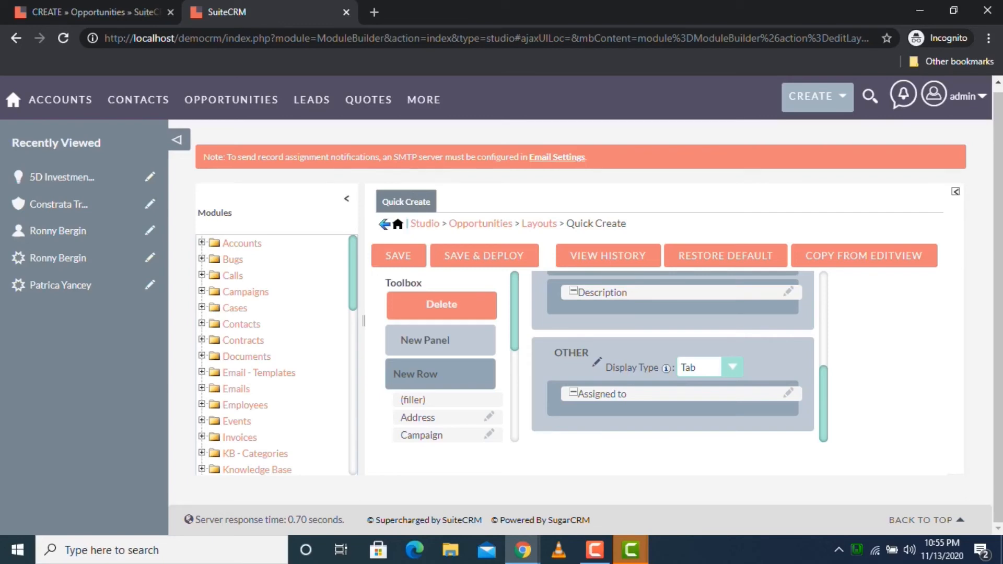
scroll(677, 359, "up", 5)
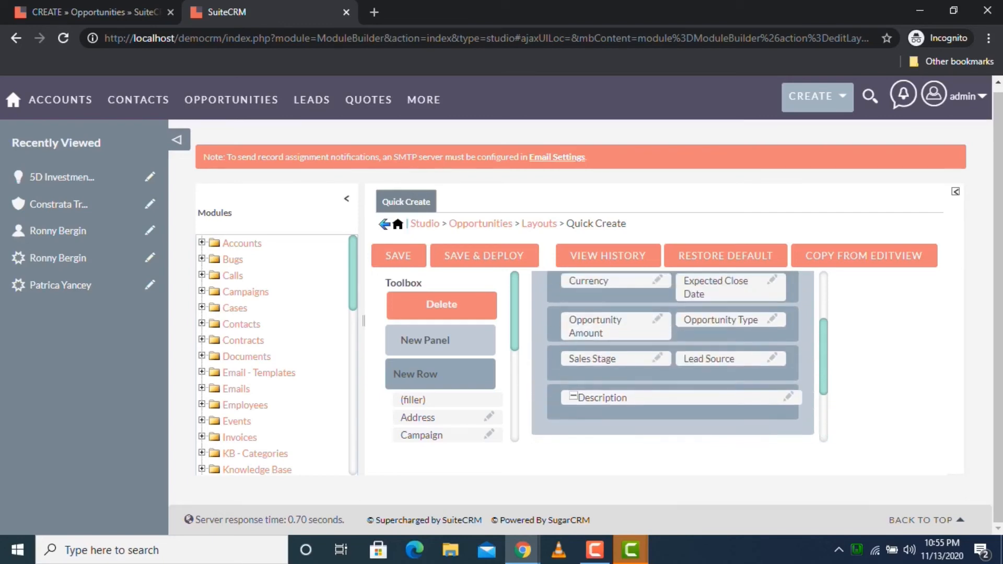
left_click(539, 224)
left_click(620, 222)
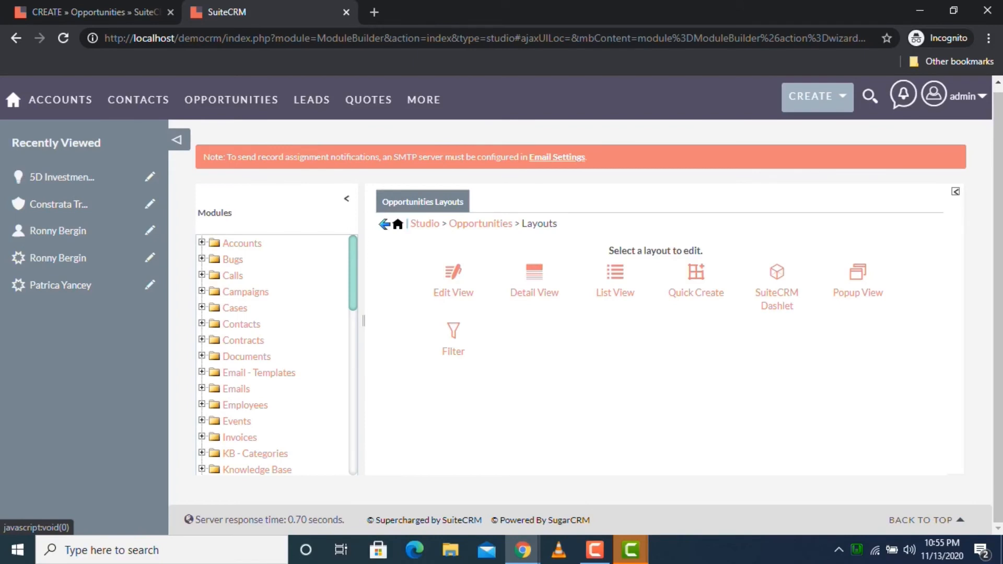
Open the SuiteCRM Dashlet ListView layout for Opportunities, and save and deploy it.
left_click(777, 285)
left_click(534, 285)
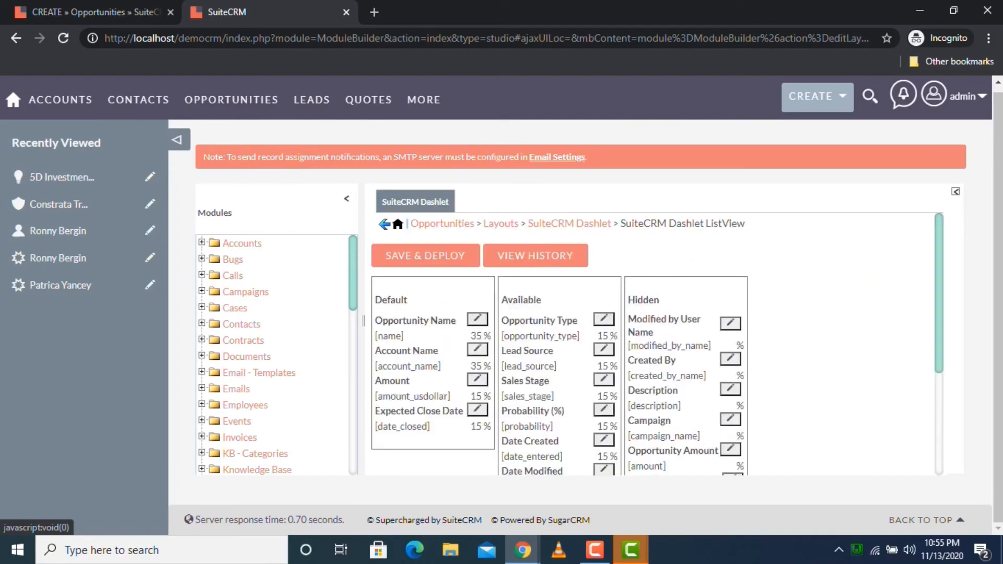
left_click_drag(528, 363, 454, 361)
left_click(425, 256)
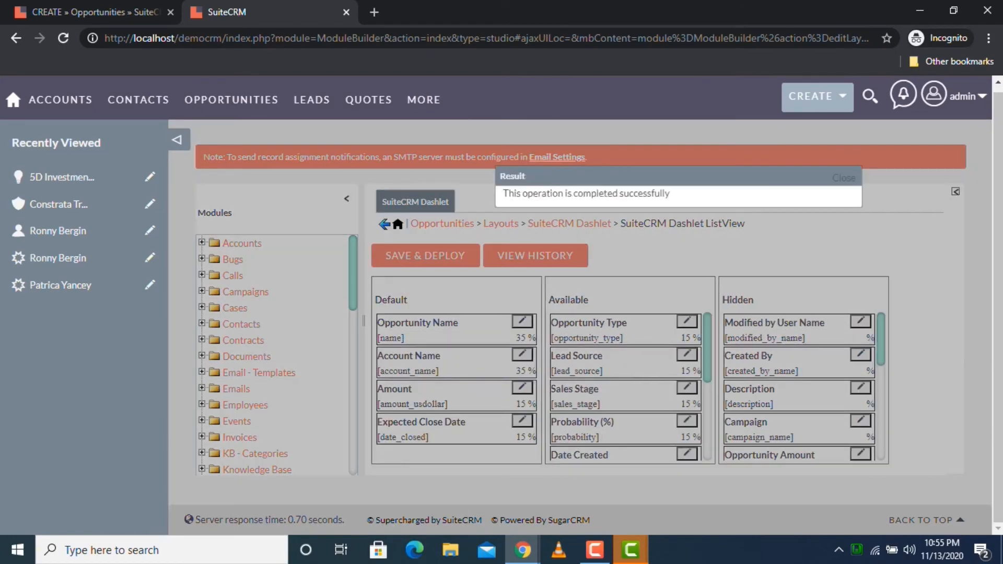
left_click(844, 178)
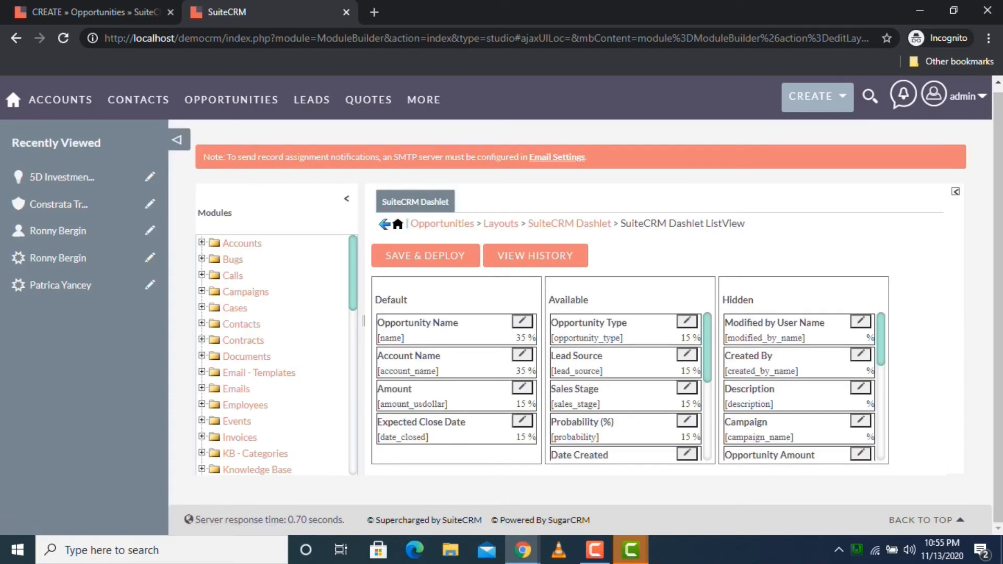
View the Opportunities Popup View layout and return to the layouts overview.
left_click(569, 224)
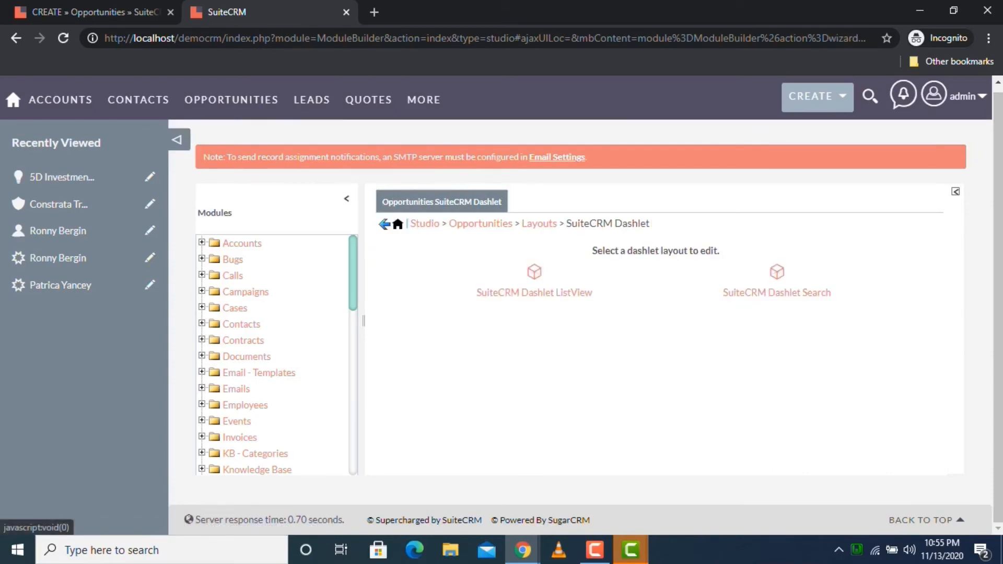
left_click(539, 224)
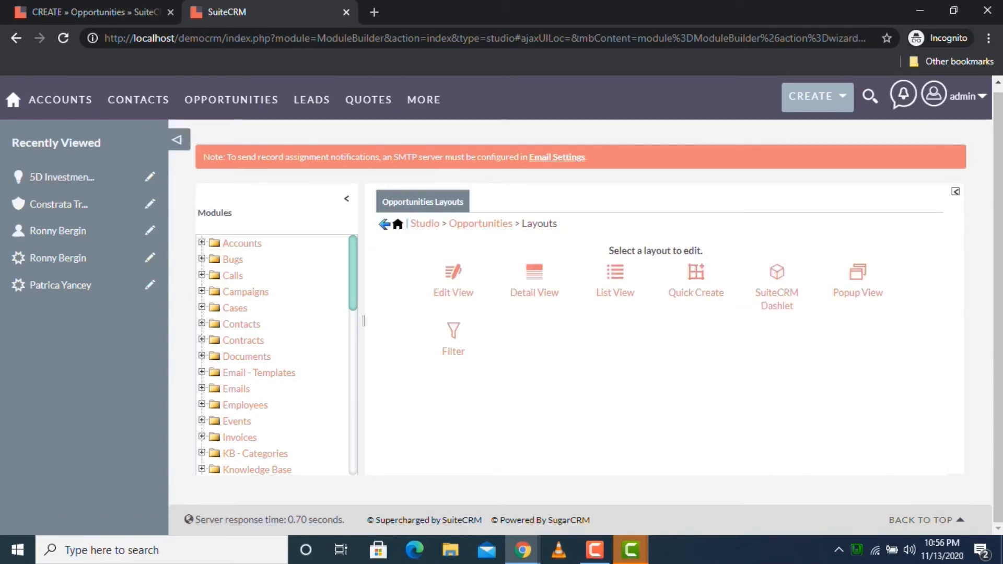
left_click(857, 282)
left_click(539, 224)
Reload the opportunity creation form to check its deployed layout.
left_click(99, 11)
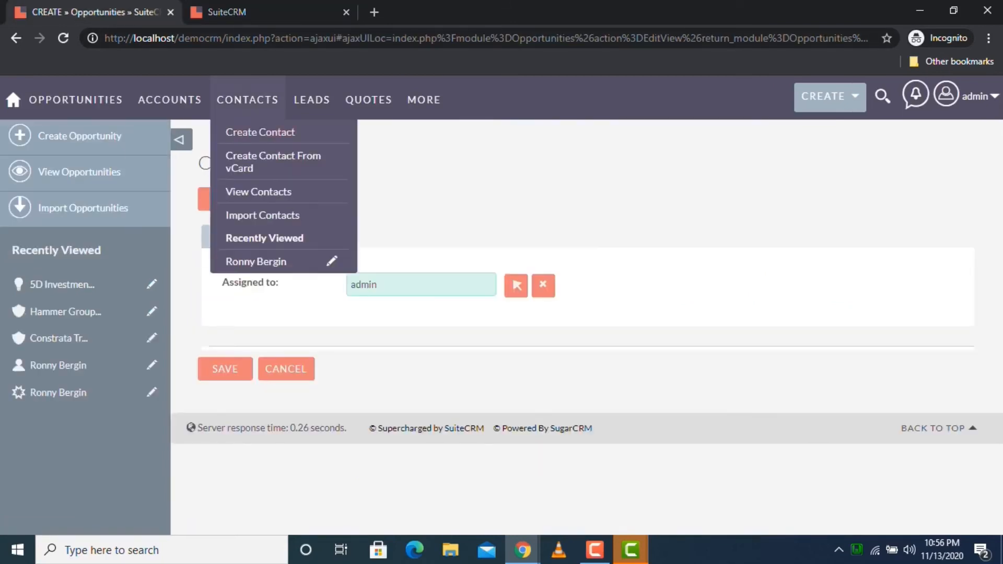
left_click(63, 38)
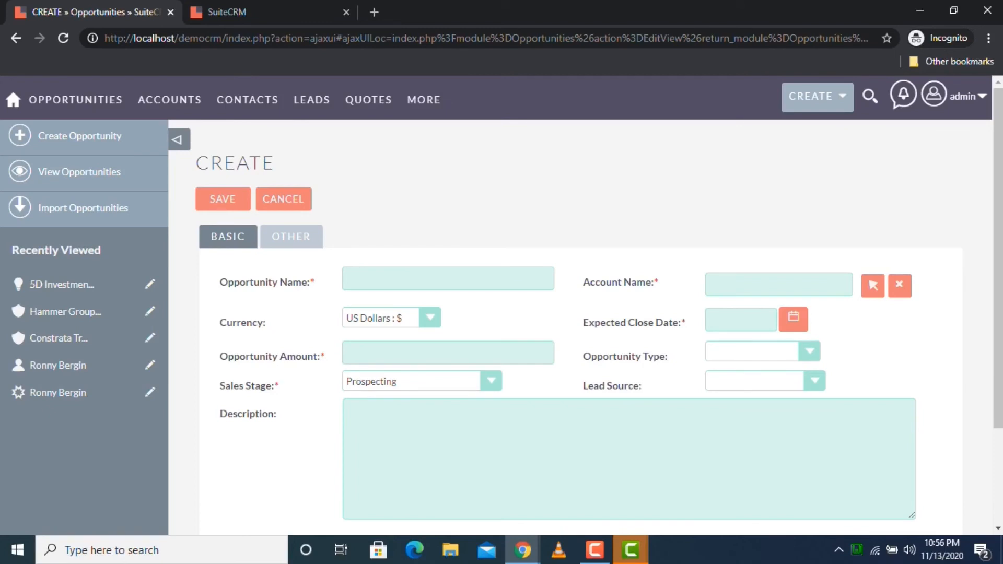
In the Opportunities Edit View layout, reduce Description to the second column of its row and place Opportunity Status in the first column.
scroll(599, 313, "down", 3)
scroll(599, 314, "up", 3)
key("ctrl+Tab")
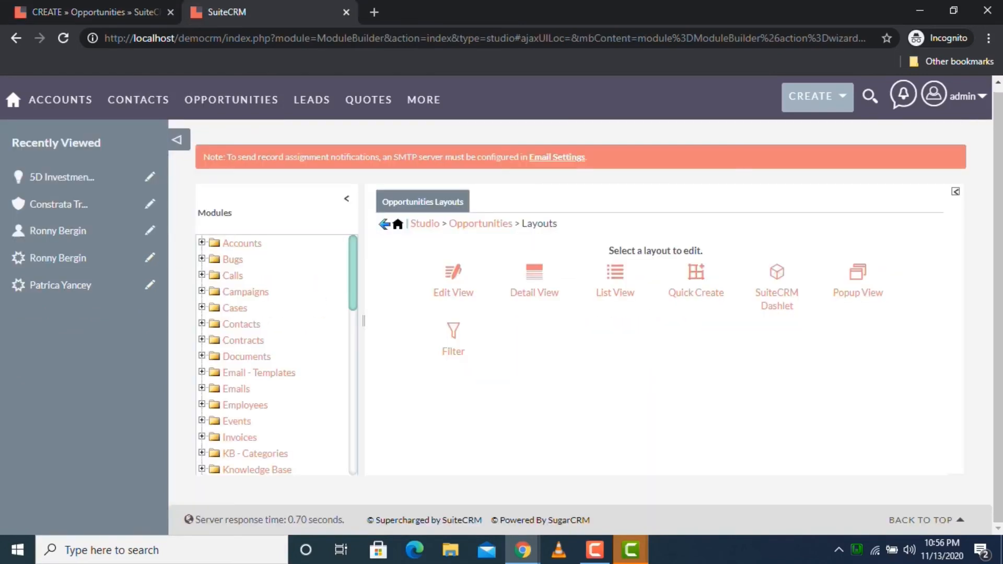
left_click(453, 291)
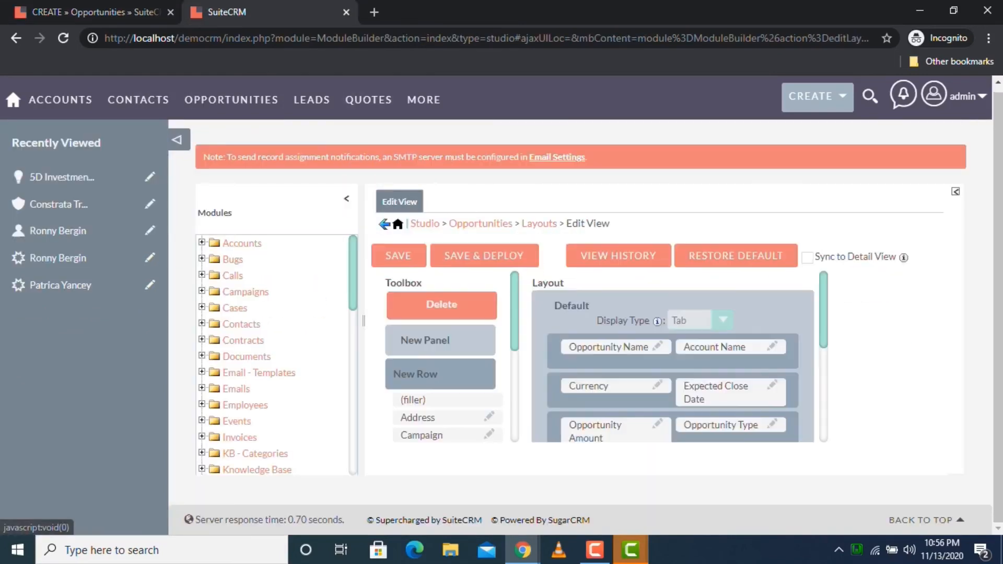
scroll(674, 355, "down", 3)
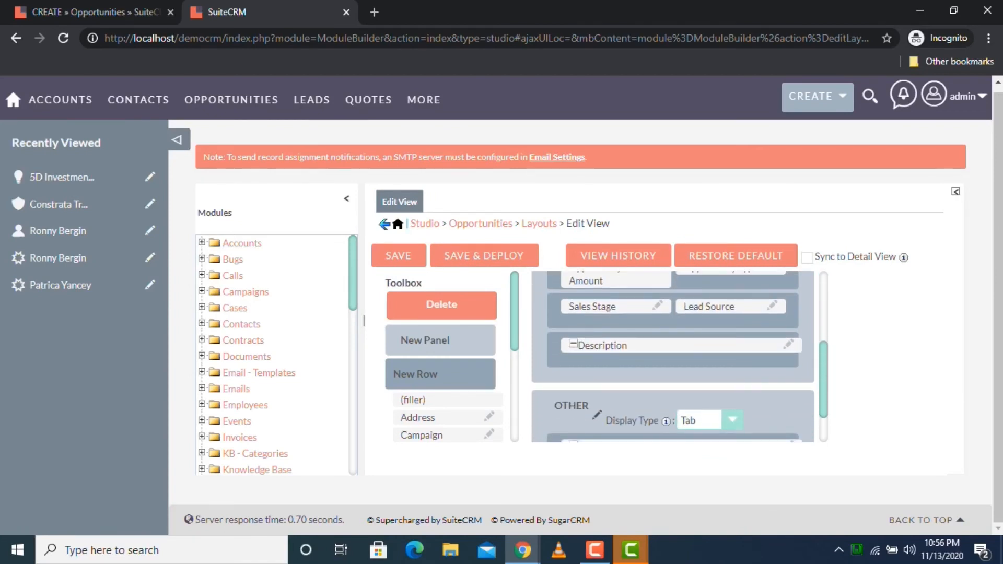
left_click(574, 344)
left_click_drag(601, 345, 726, 345)
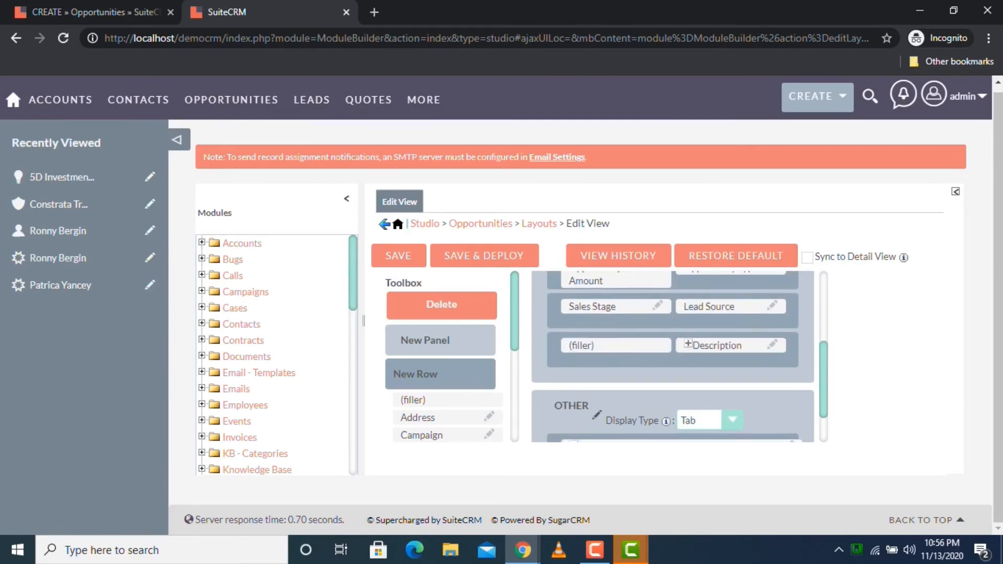
scroll(444, 355, "down", 4)
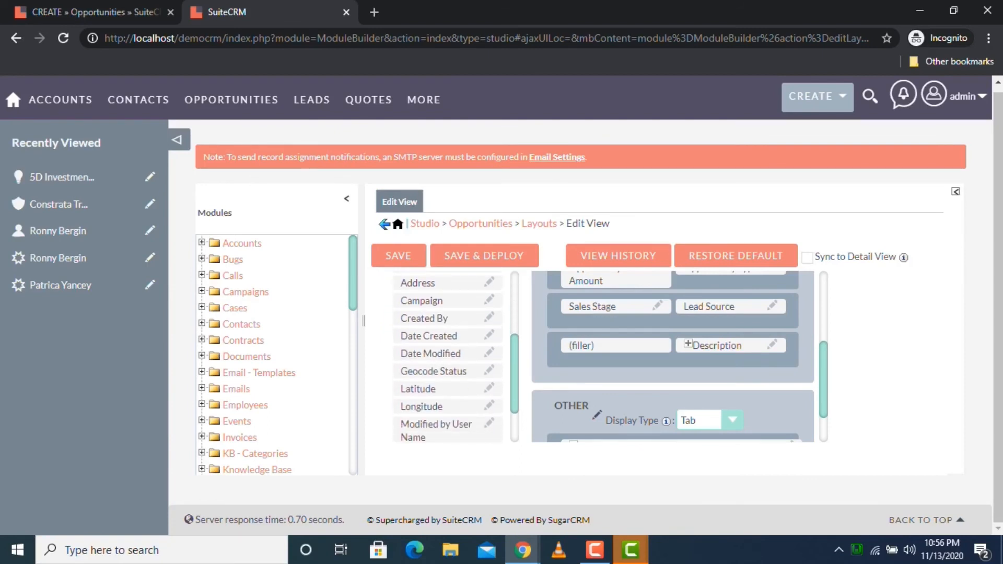
scroll(451, 355, "down", 2)
left_click_drag(440, 412, 616, 345)
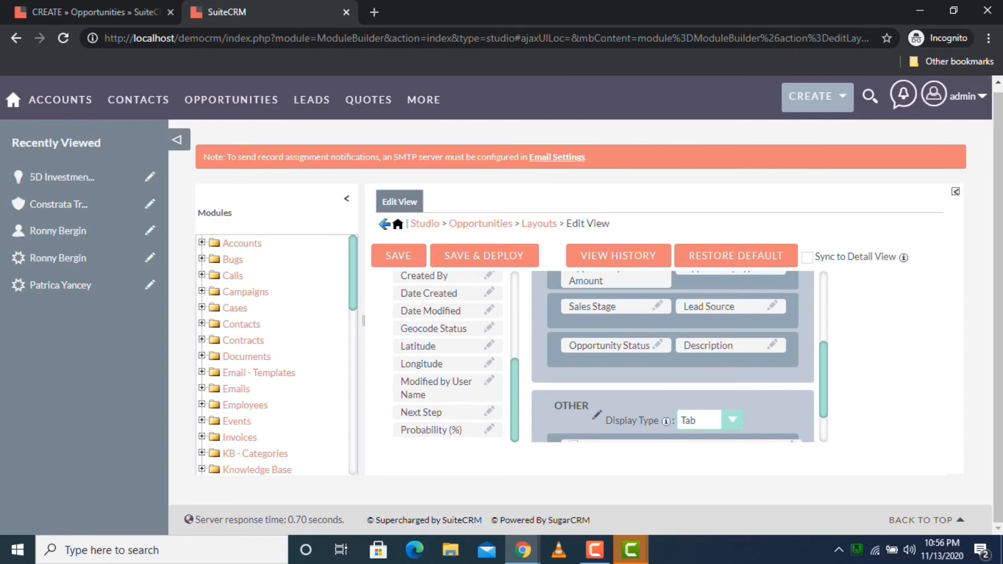
Save and deploy the Opportunities Edit View layout, and return to the layouts overview.
left_click(484, 256)
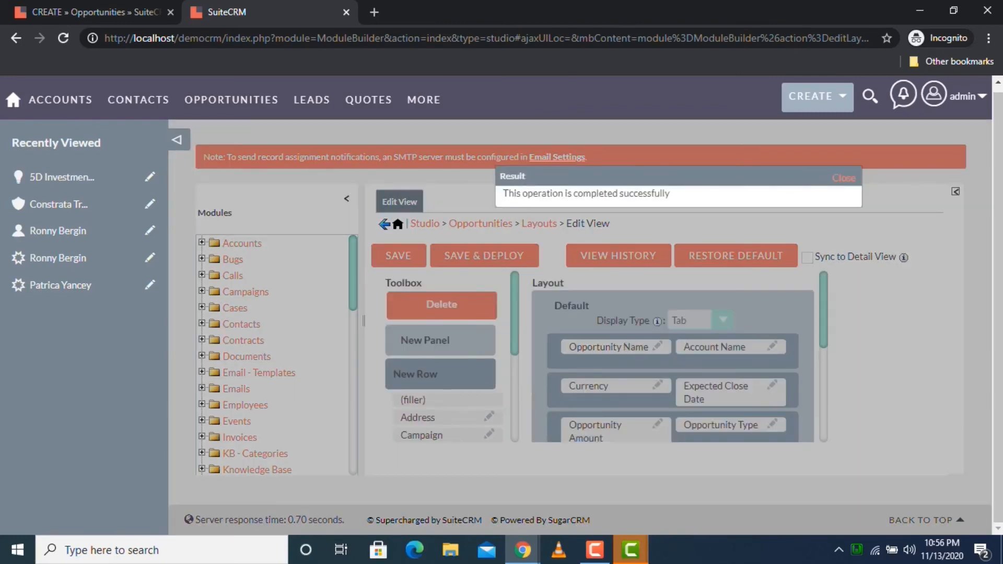
left_click(844, 179)
left_click(539, 224)
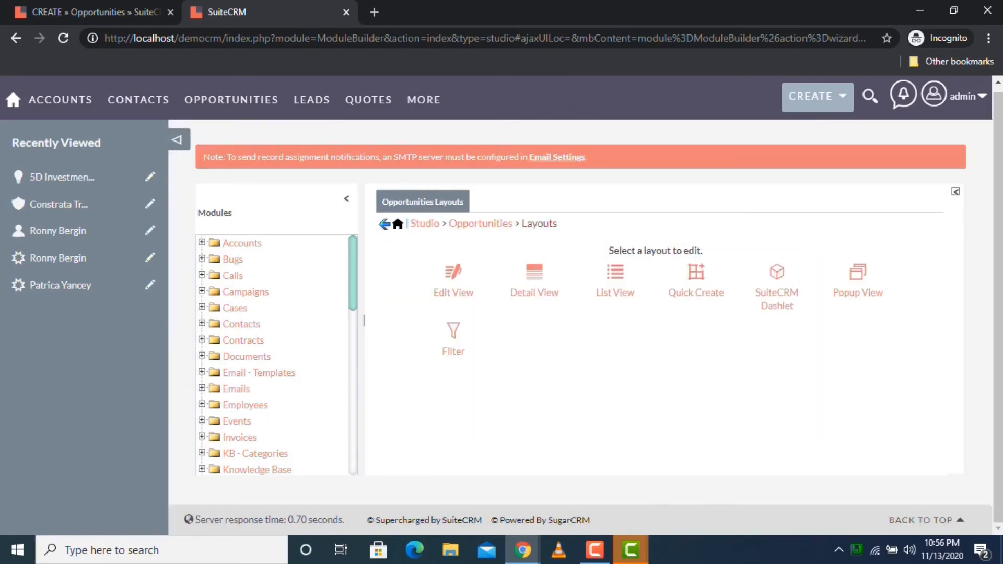
In the Opportunities Detail View layout, reduce Description to the second column of its row and place Opportunity Status in the first column.
left_click(534, 277)
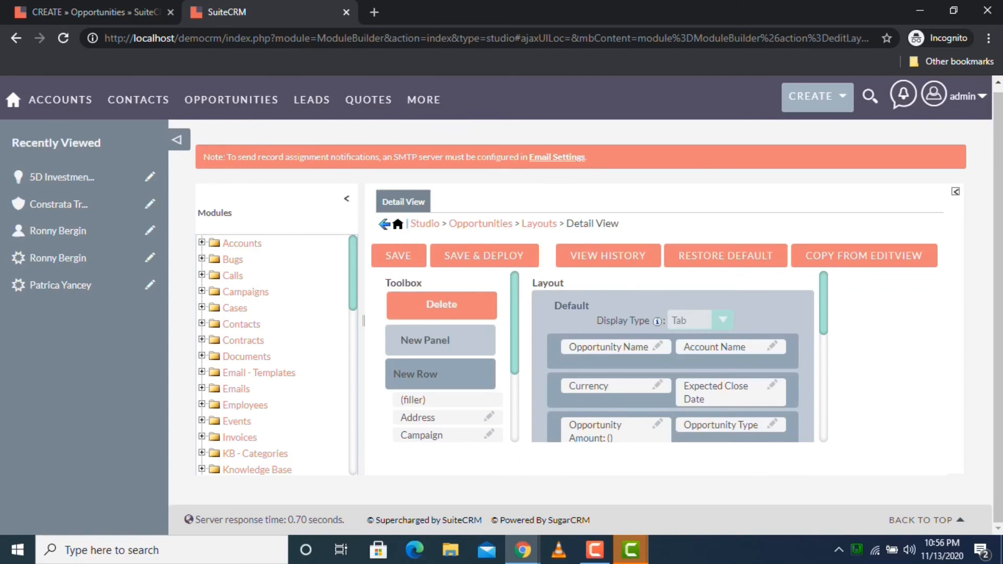
scroll(674, 361, "down", 5)
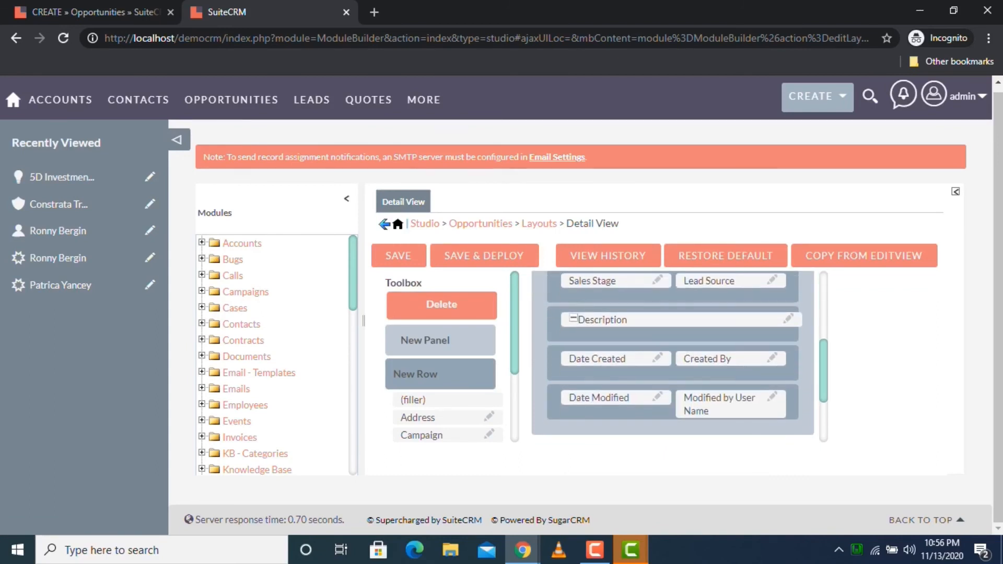
left_click(574, 318)
left_click_drag(601, 319, 740, 320)
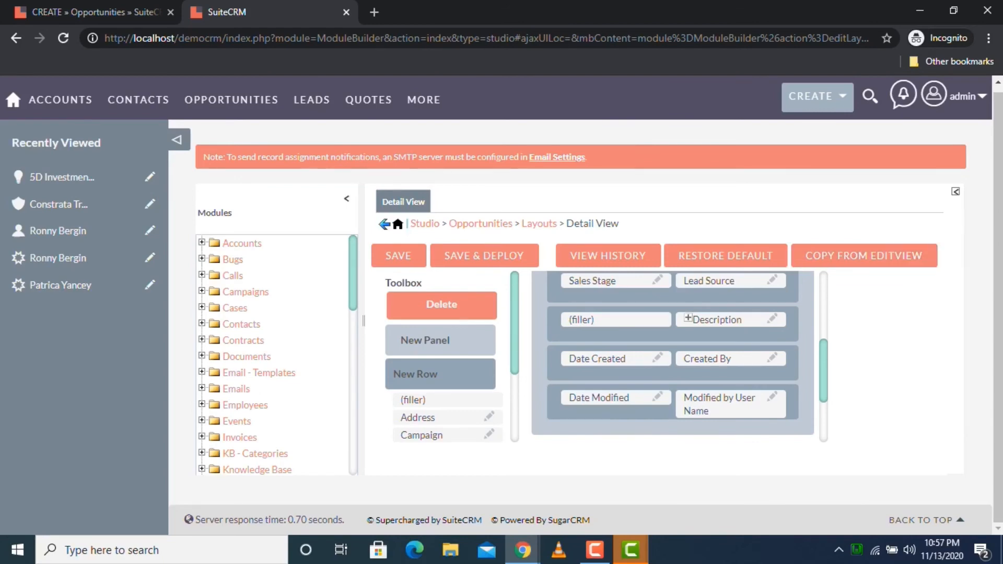
scroll(444, 355, "down", 3)
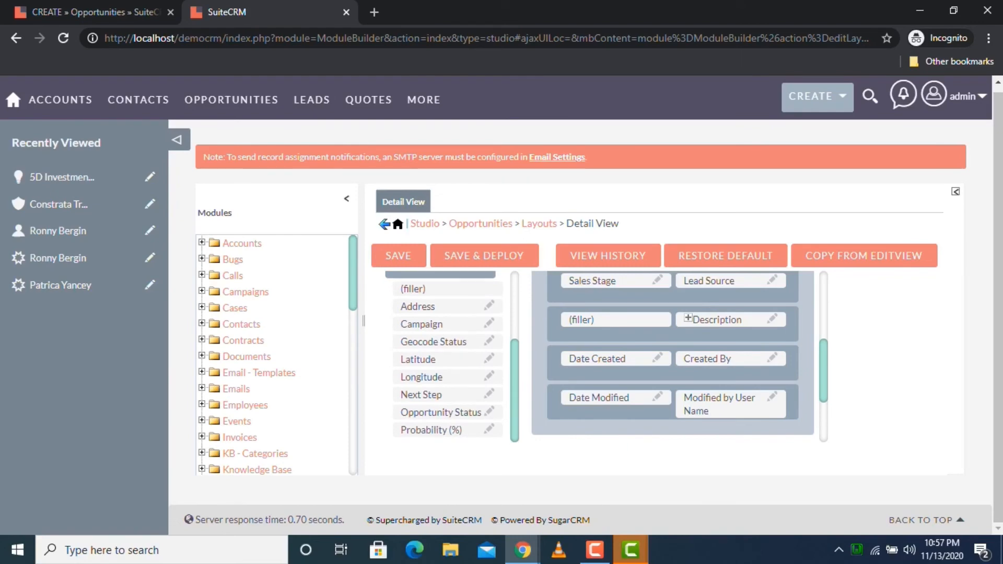
left_click_drag(441, 412, 612, 319)
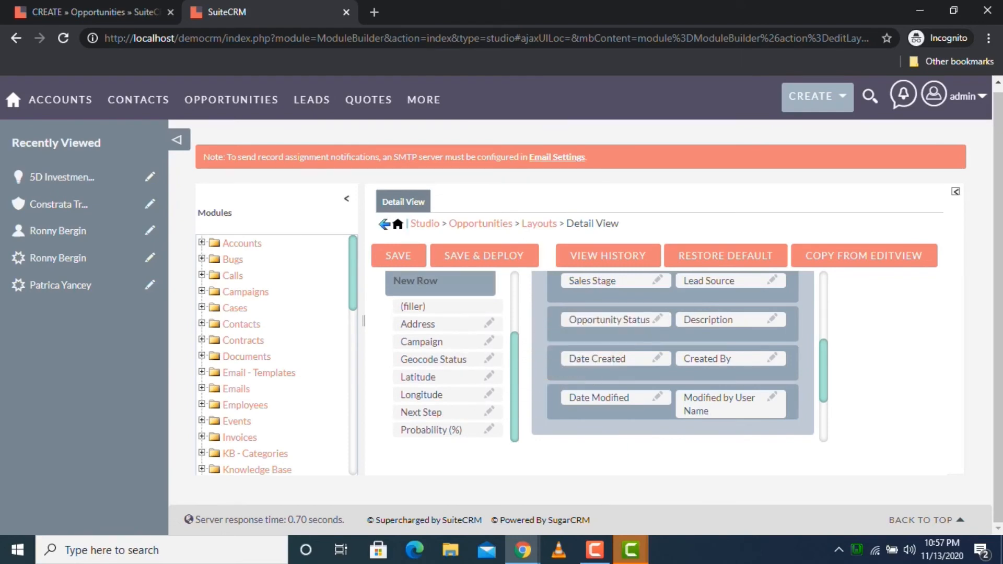
Save and deploy the Opportunities Detail View layout, and leave it for the layouts overview.
left_click(483, 256)
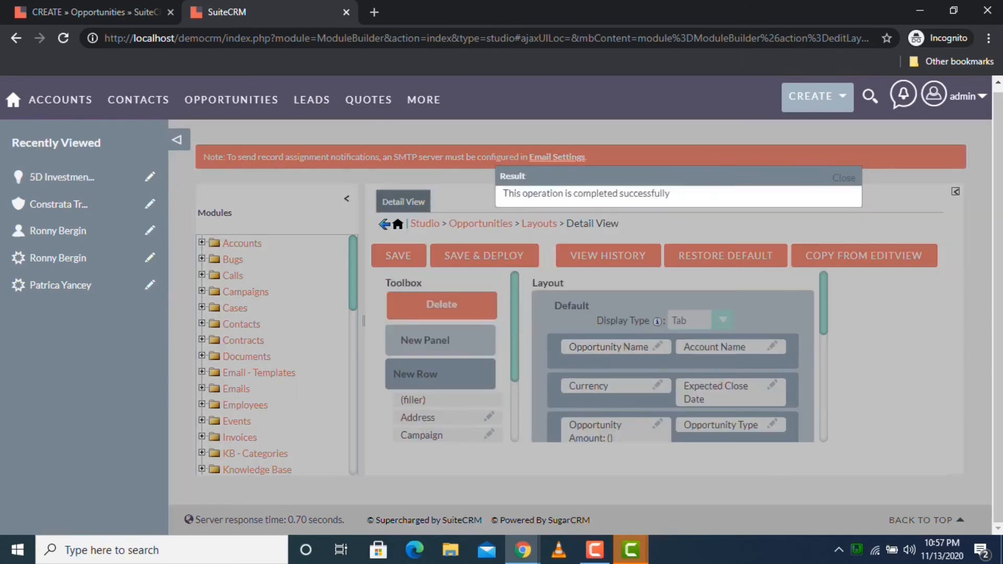
left_click(843, 178)
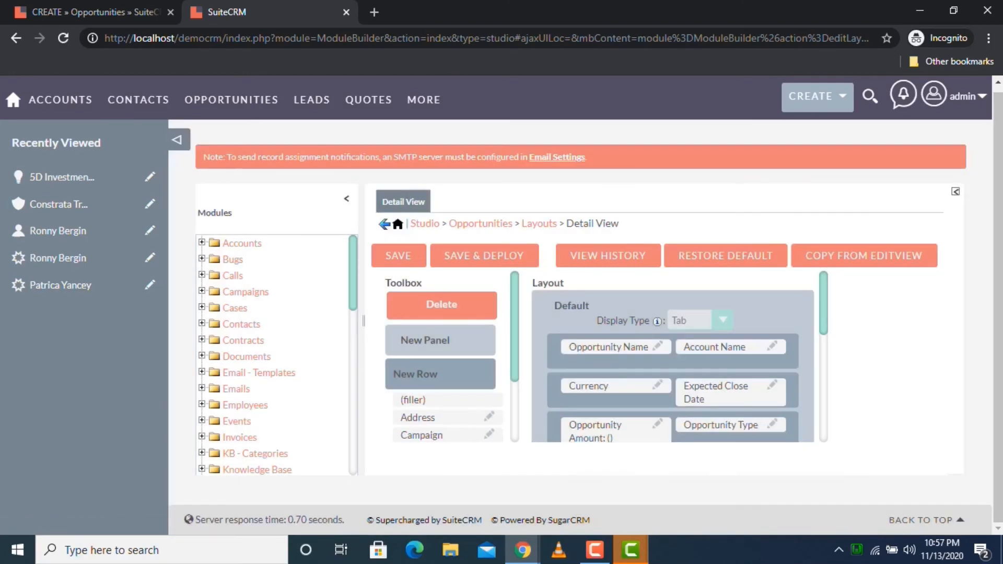
left_click(539, 224)
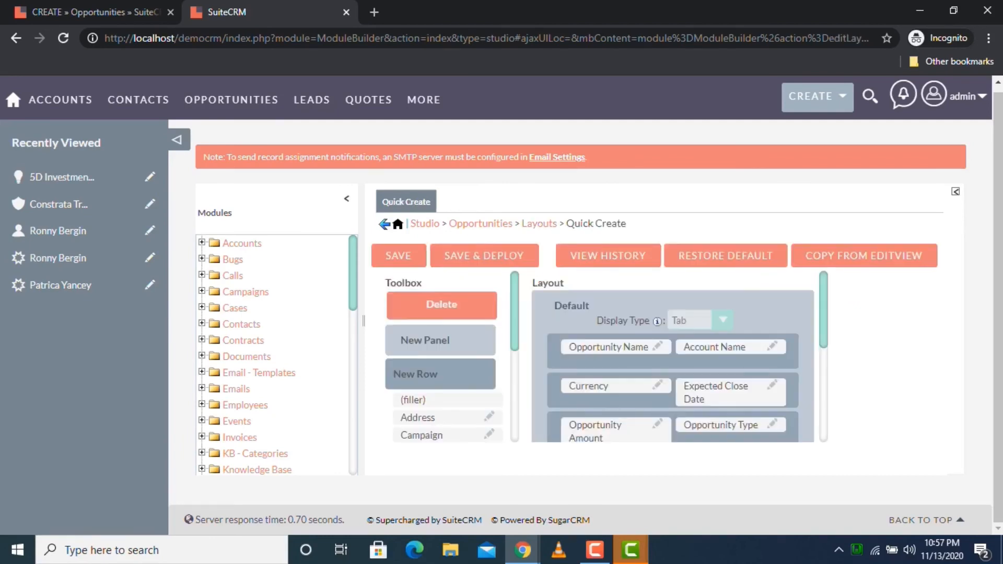
Copy the Edit View field placement into the Opportunities Quick Create layout, and save and deploy it.
left_click(864, 256)
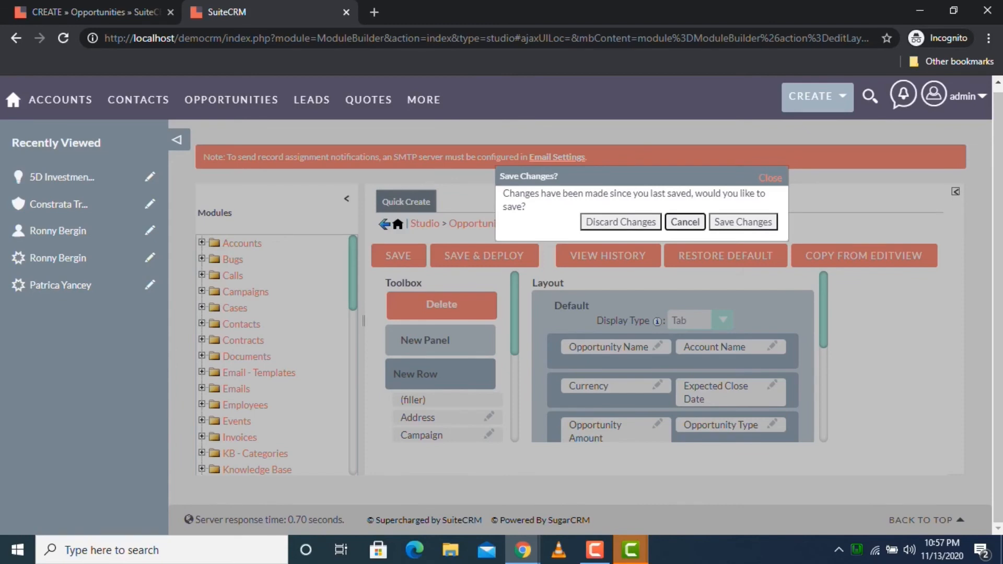
left_click(770, 178)
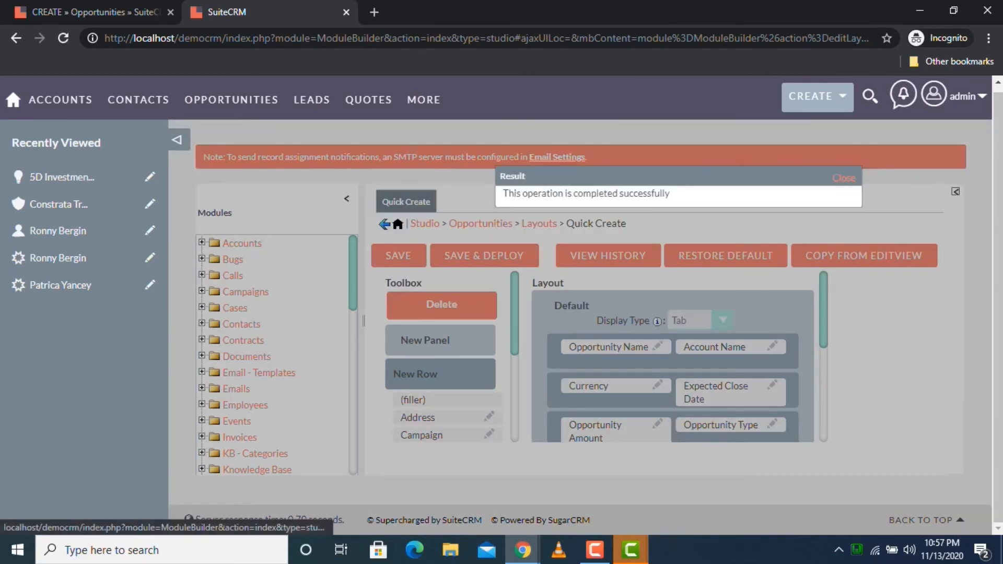
left_click(843, 179)
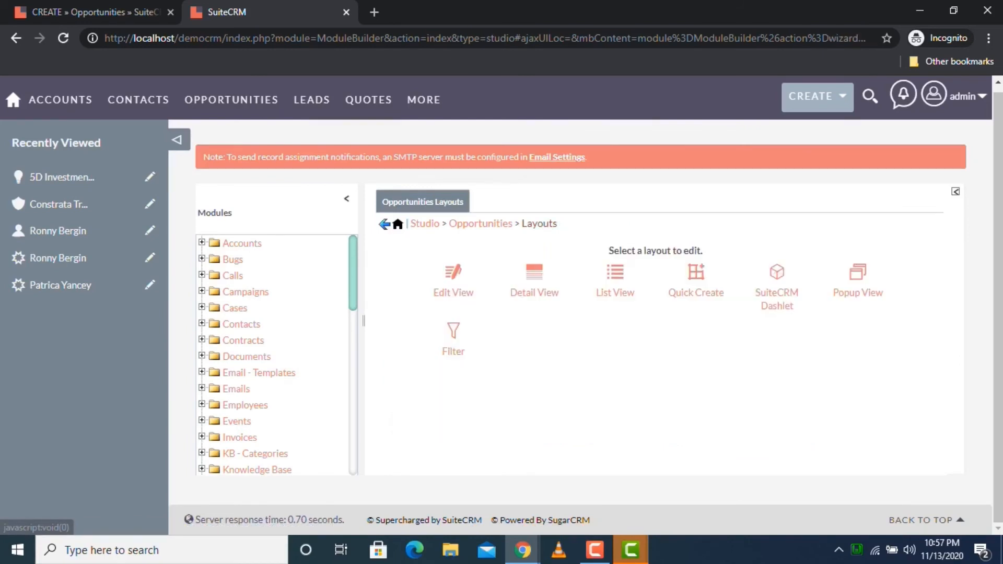
Reload the opportunity creation form and check the placement of the Opportunity Status field.
left_click(97, 12)
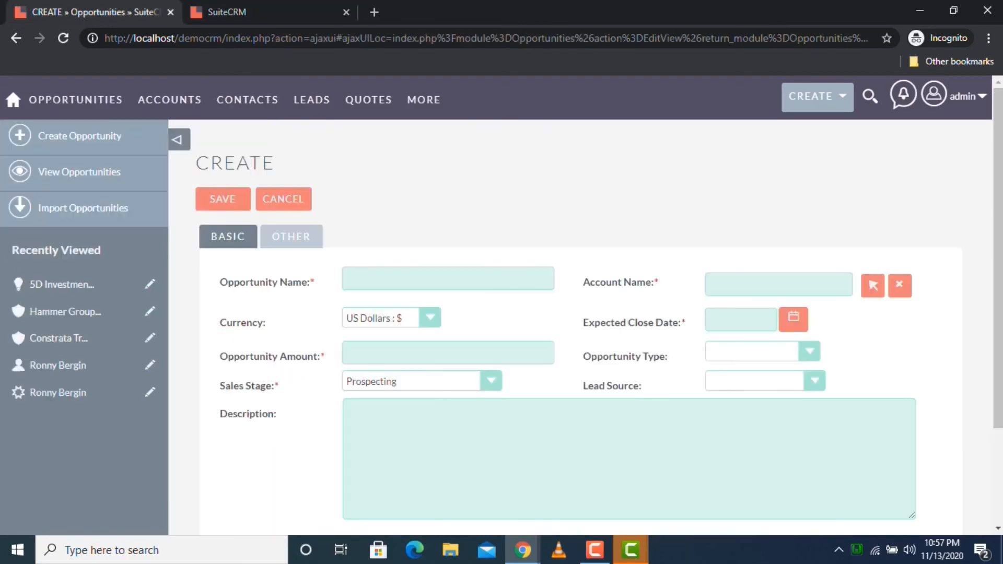
key("F5")
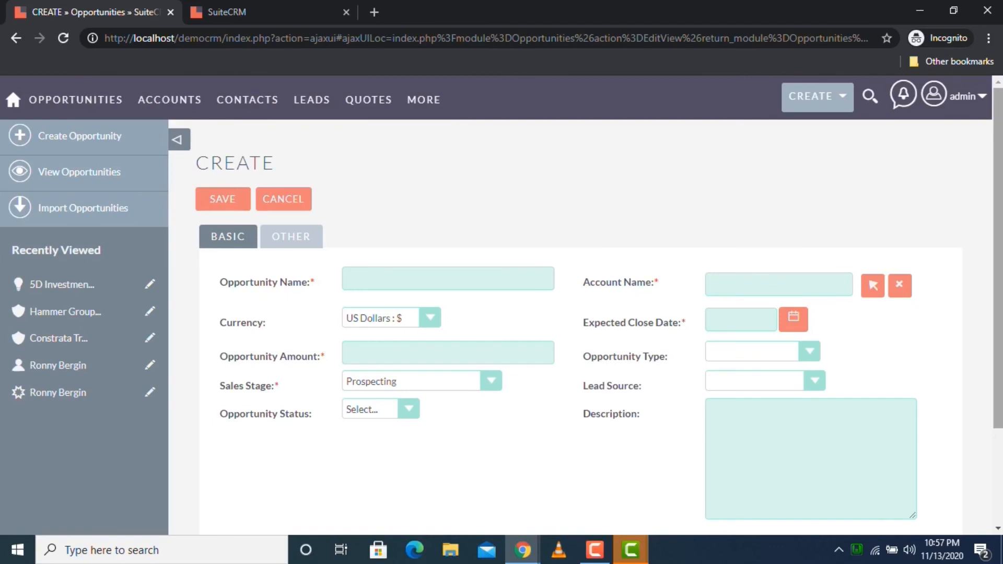
scroll(593, 313, "down", 2)
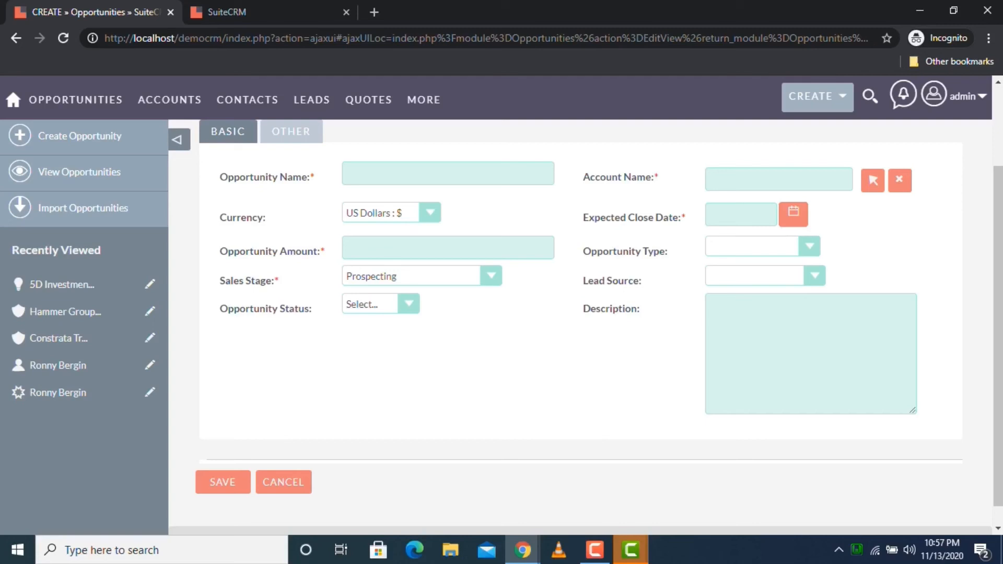
Test the Opportunity Status dropdown on the creation form by choosing New, Select... and Pending.
left_click(408, 304)
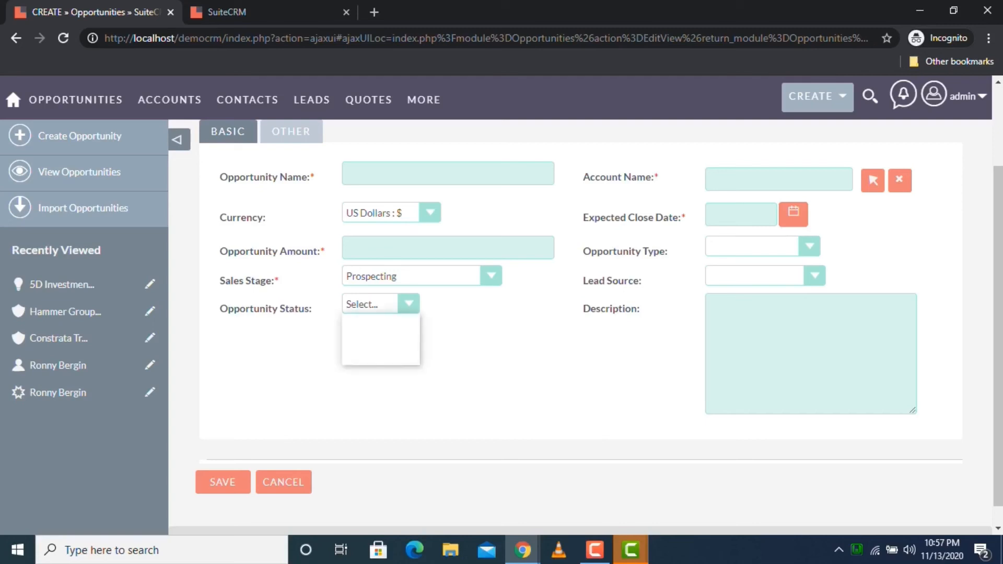
left_click(360, 333)
left_click(408, 304)
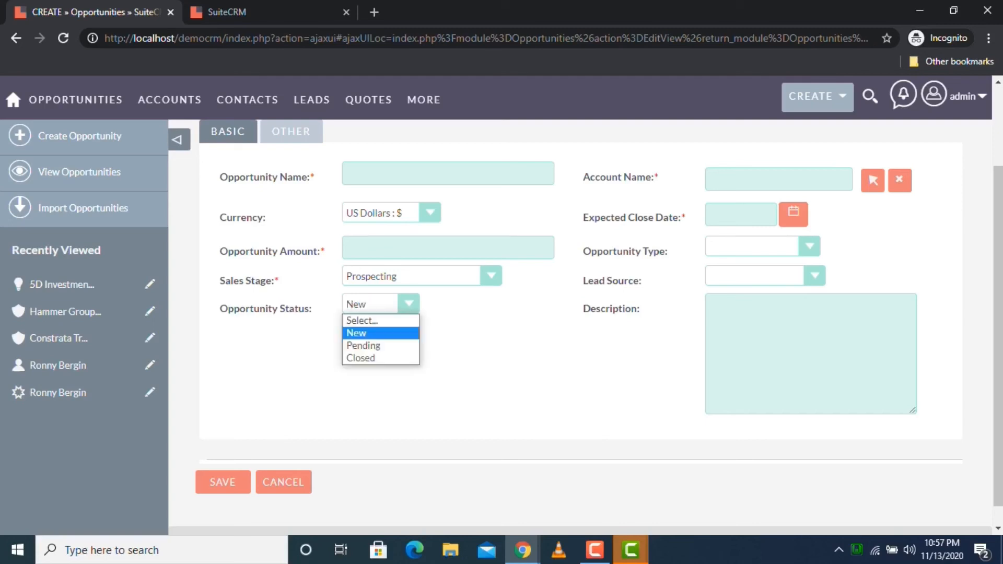
left_click(361, 321)
left_click(408, 304)
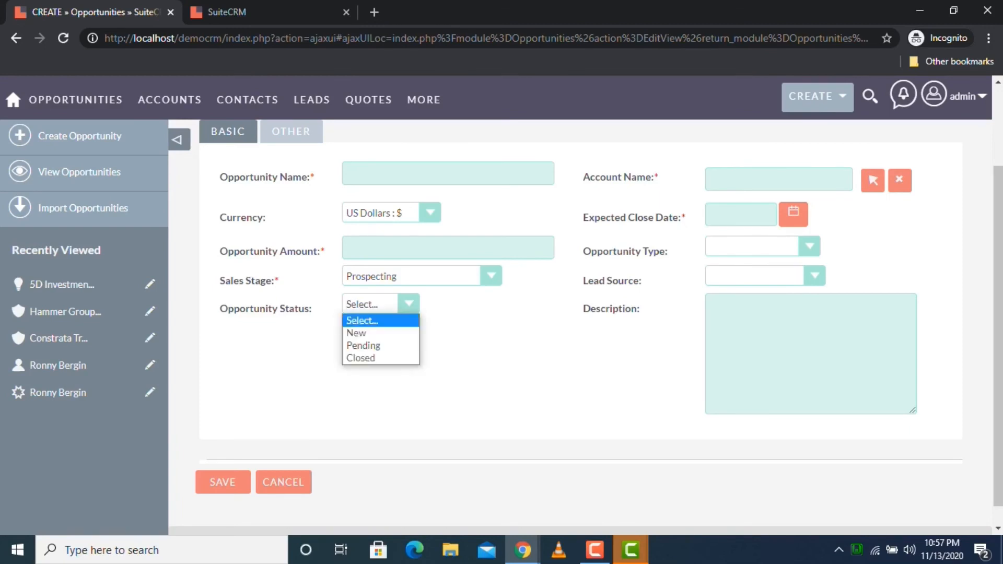
left_click(360, 331)
left_click(409, 304)
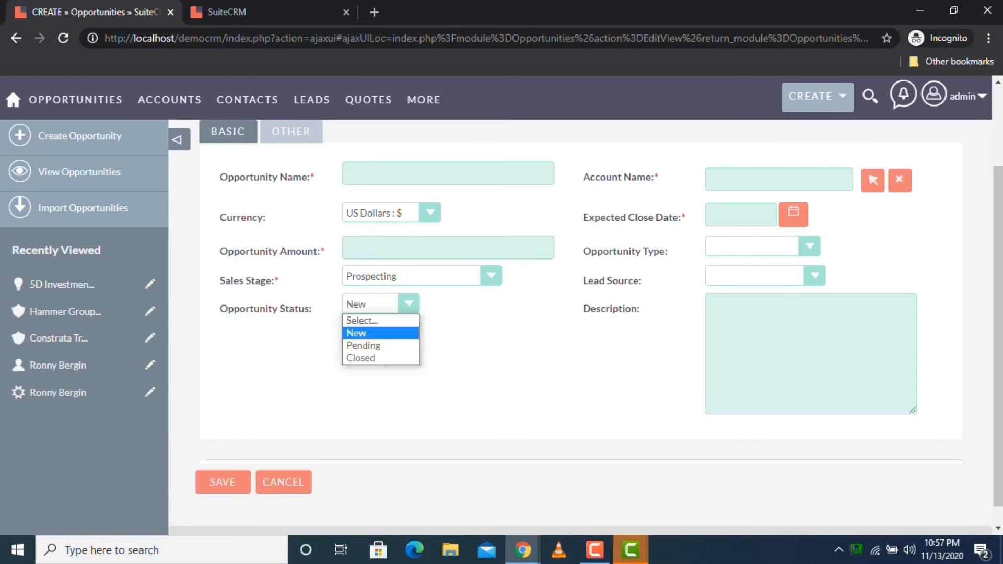
left_click(363, 345)
left_click(409, 304)
left_click(363, 345)
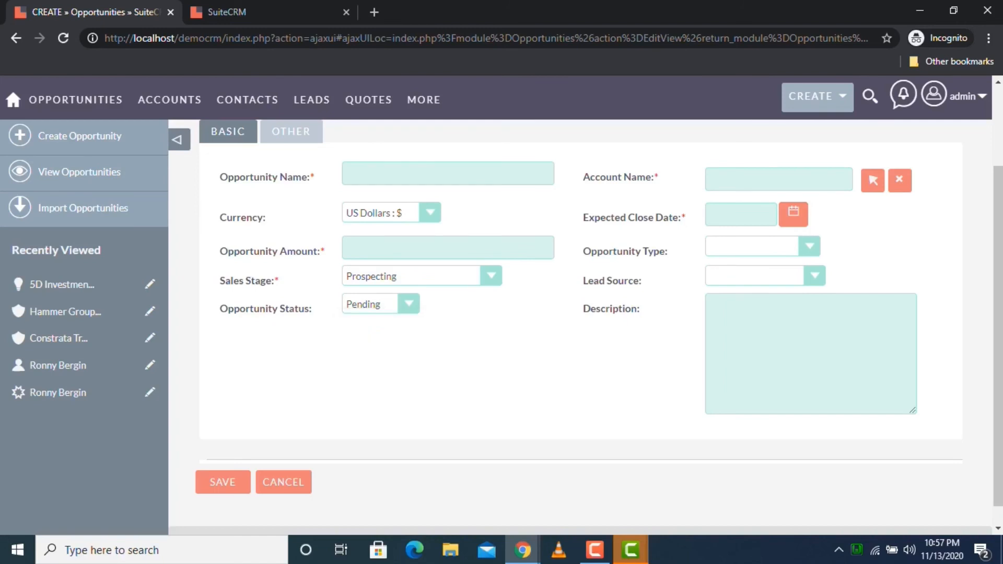
Open the Opportunity Status field in the Opportunities module's fields in Studio, and open its opportunitystatus_list dropdown for editing.
left_click(256, 12)
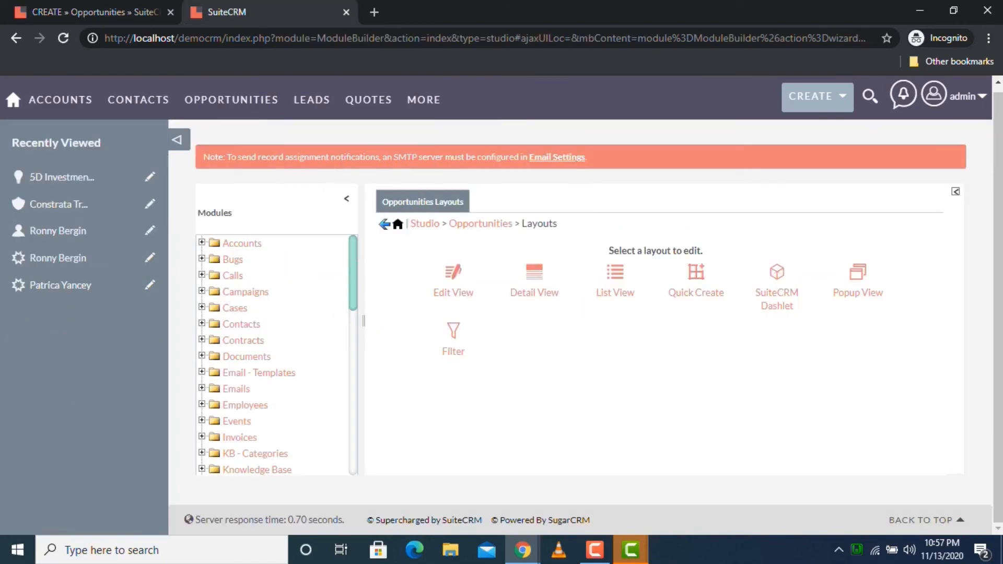
left_click(480, 223)
left_click(559, 299)
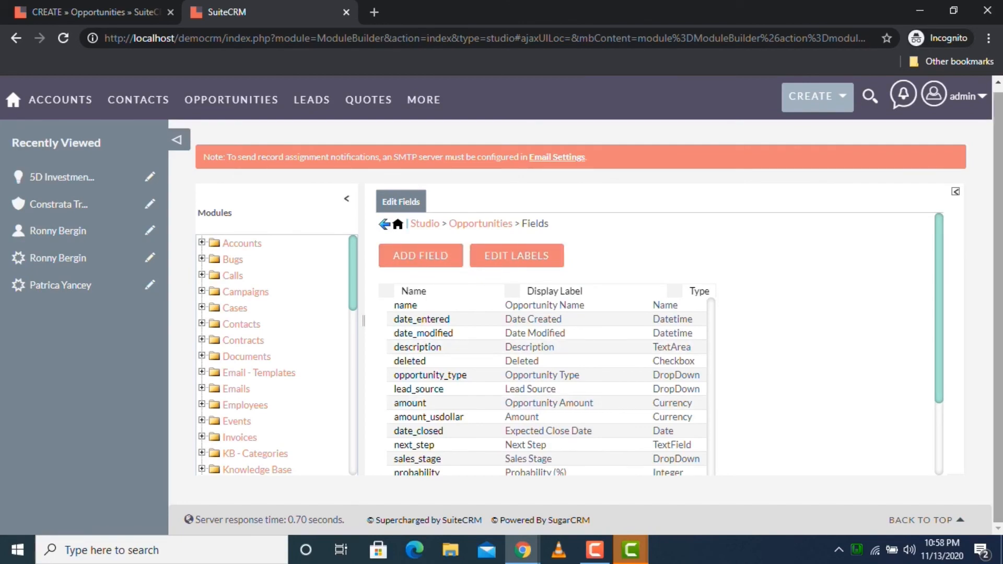
scroll(554, 345, "down", 3)
left_click(441, 443)
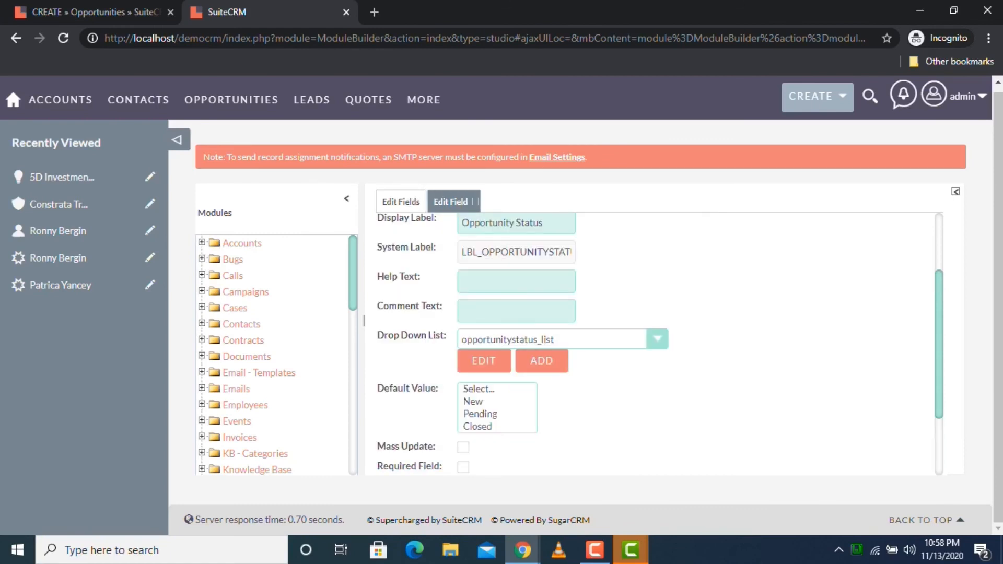
scroll(658, 342, "up", 2)
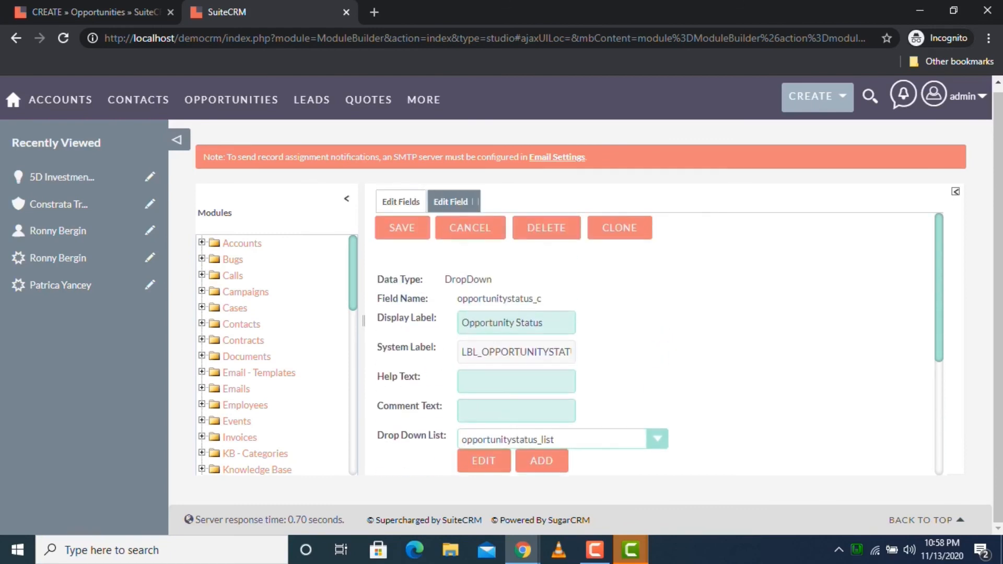
scroll(523, 339, "down", 3)
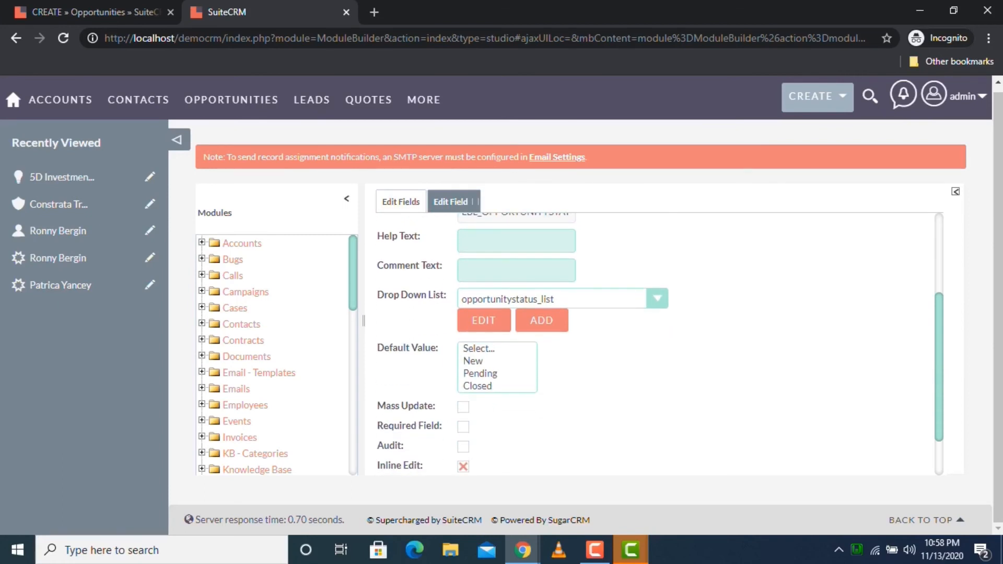
left_click(484, 320)
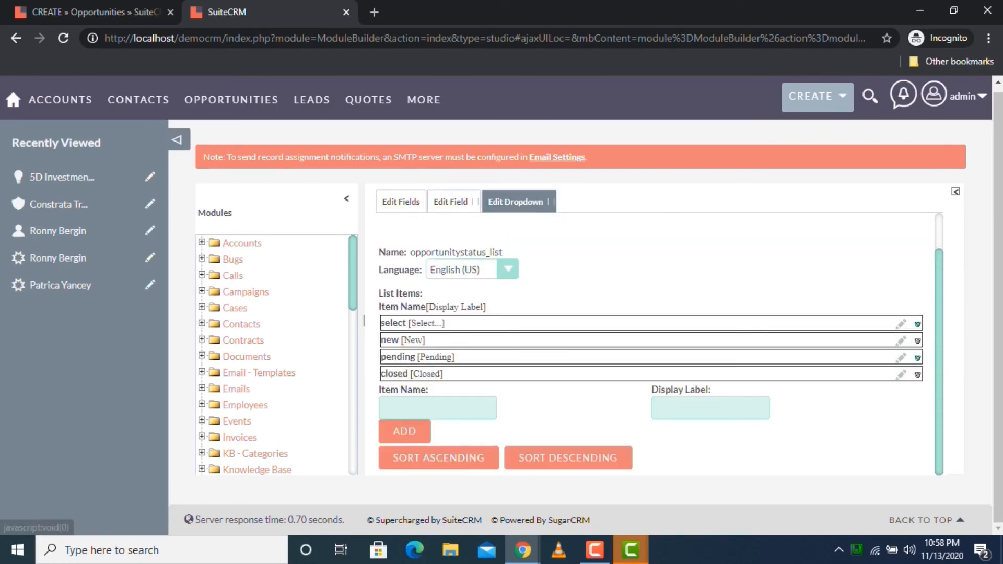
Remove the select item from opportunitystatus_list, add a blank item as the first entry, and save the list.
left_click(917, 324)
left_click(404, 431)
left_click_drag(418, 375, 740, 358)
scroll(449, 361, "up", 2)
left_click_drag(449, 414, 453, 361)
left_click(406, 241)
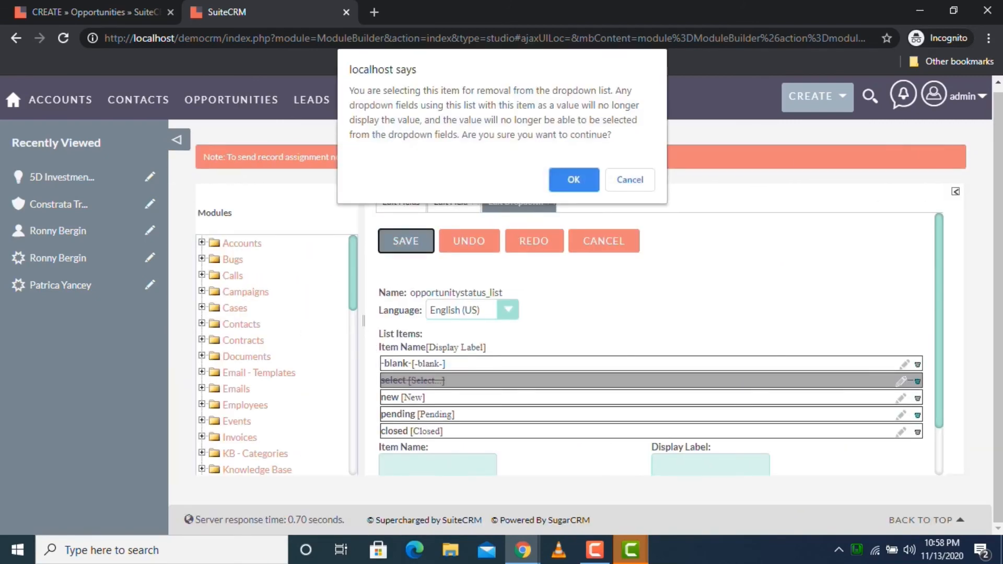
key("Return")
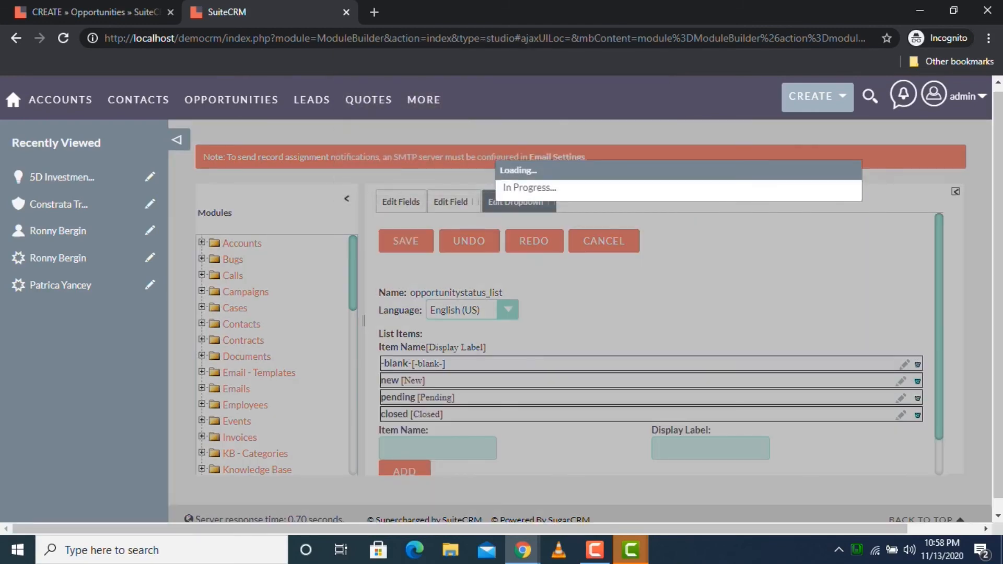
Save the Opportunity Status field and look through the Opportunities module's field list in Studio.
left_click(844, 172)
left_click(403, 227)
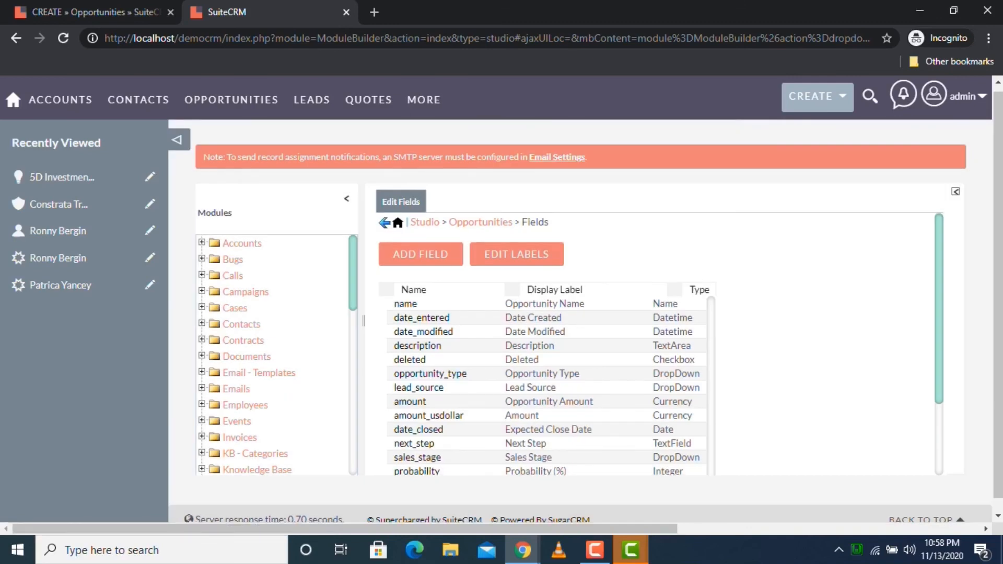
scroll(661, 343, "down", 2)
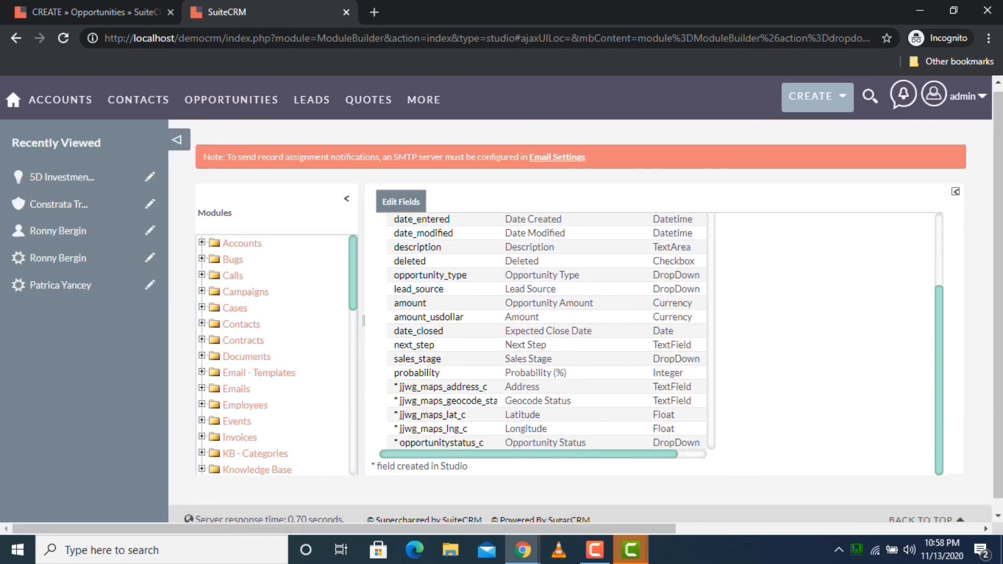
scroll(657, 344, "up", 2)
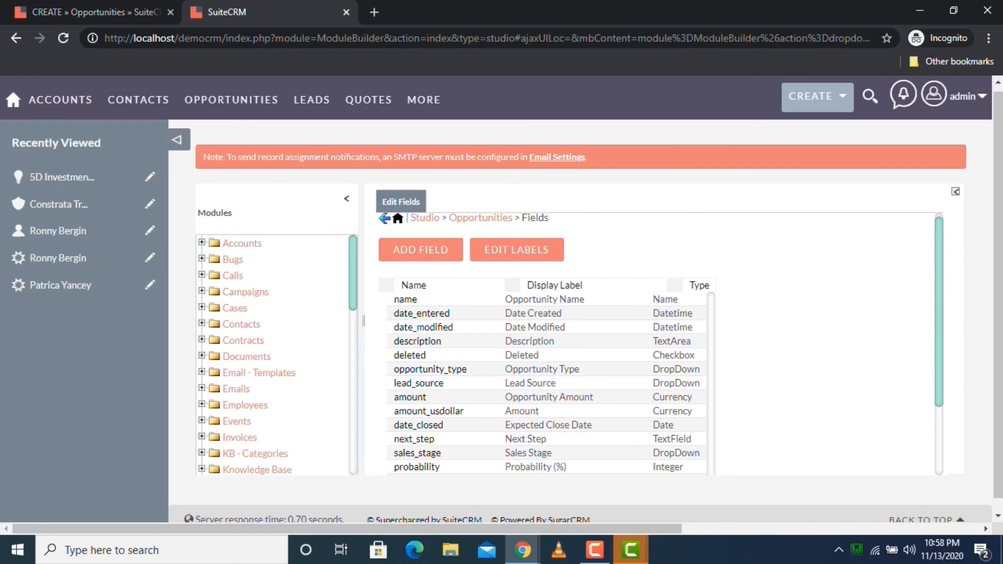
scroll(660, 345, "down", 2)
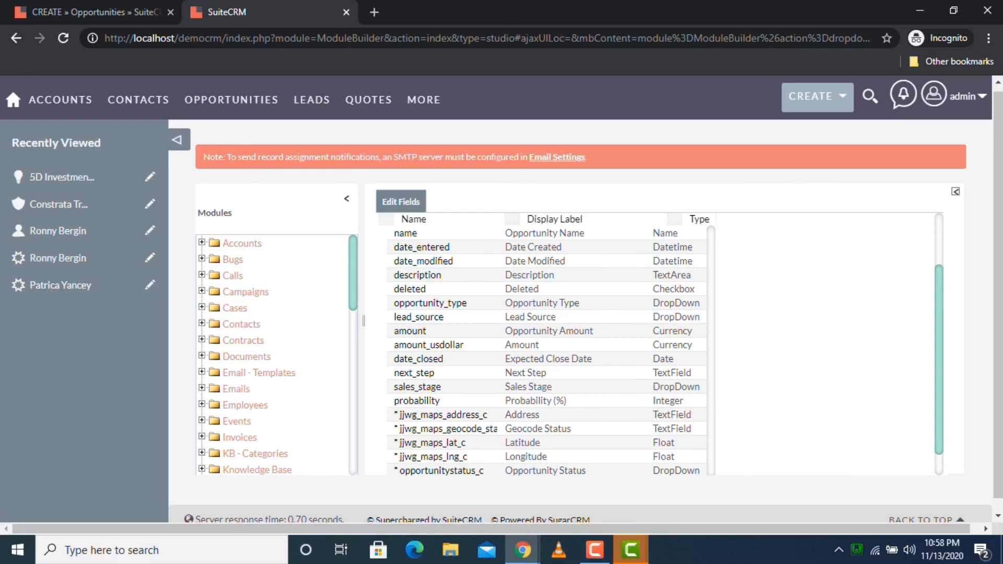
scroll(580, 314, "down", 1)
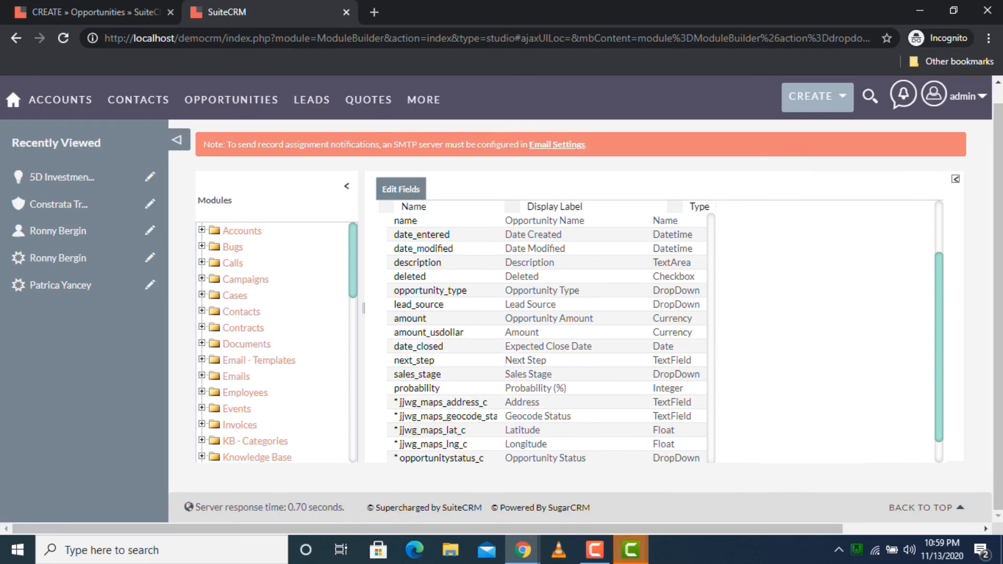
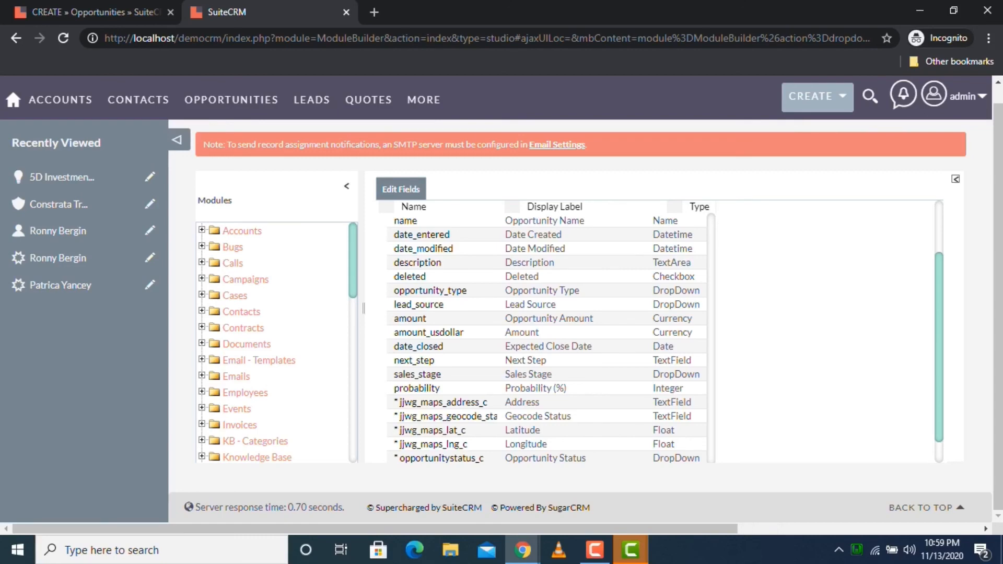
scroll(580, 335, "down", 4)
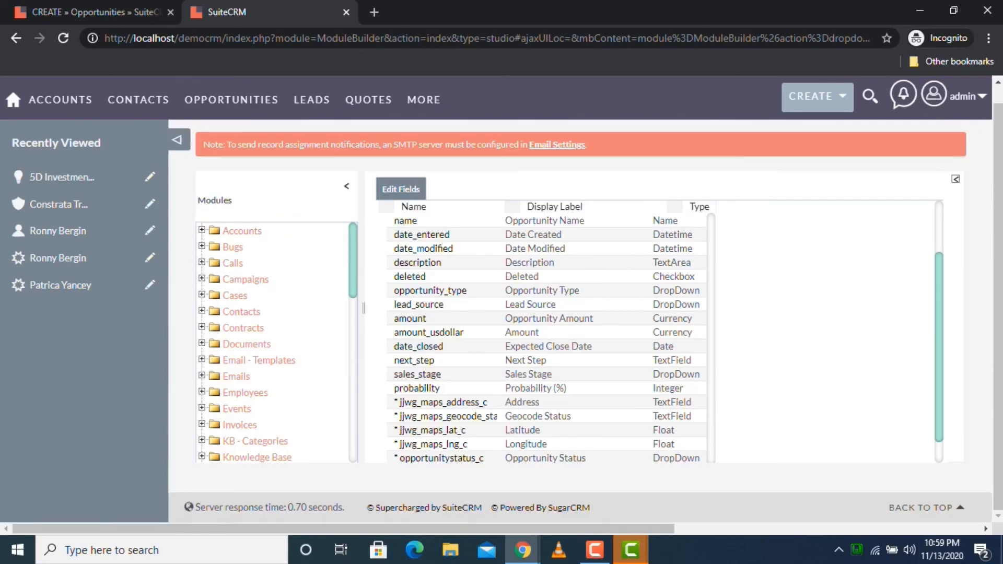
scroll(660, 333, "up", 2)
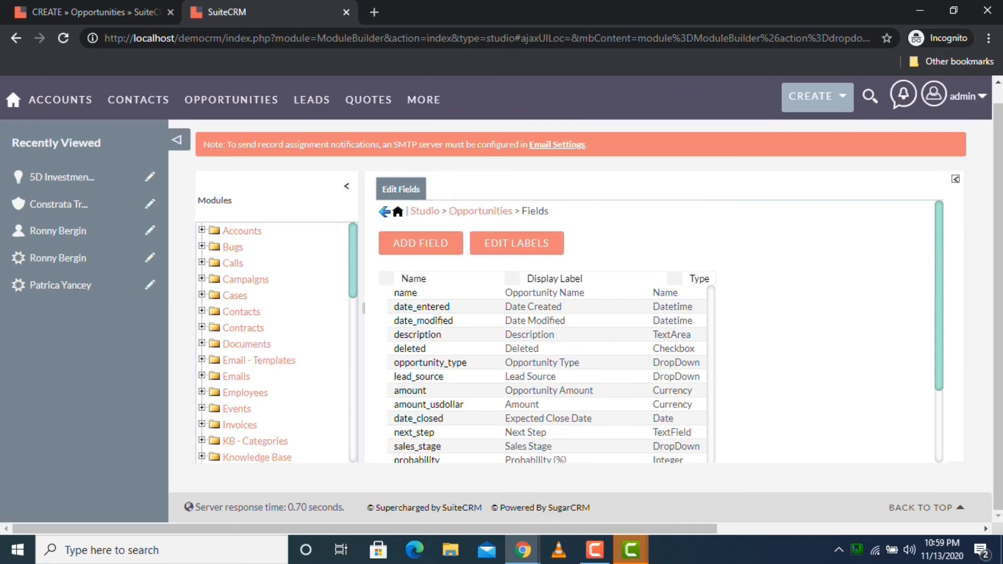
scroll(660, 332, "up", 1)
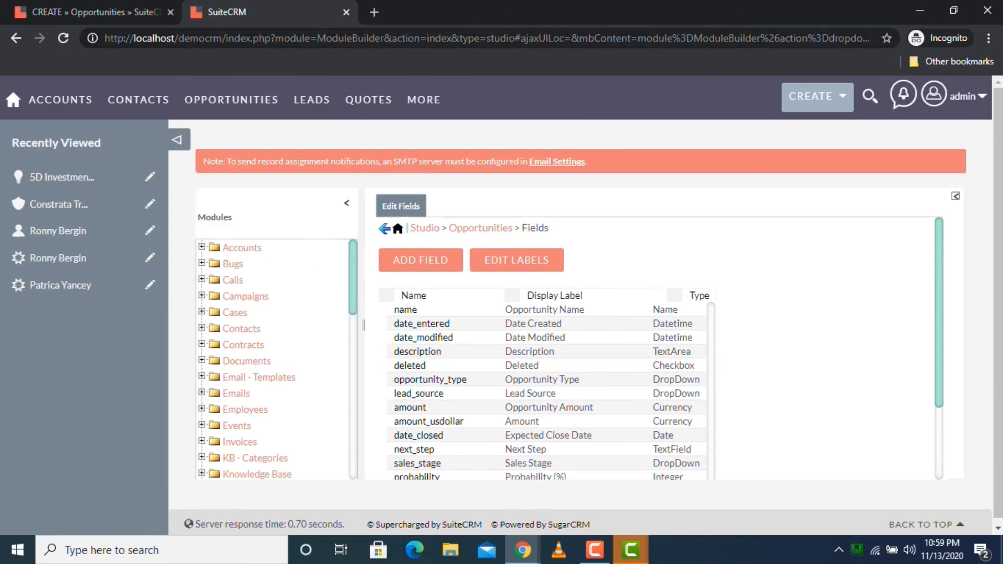
Switch to the opportunity creation form and reload it, discarding the unsaved changes.
left_click(99, 12)
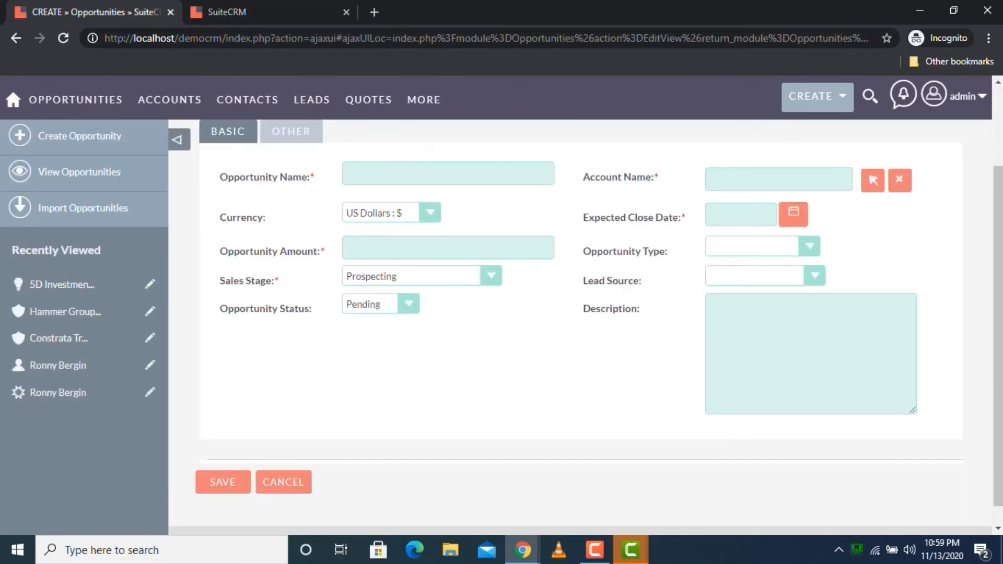
left_click(63, 38)
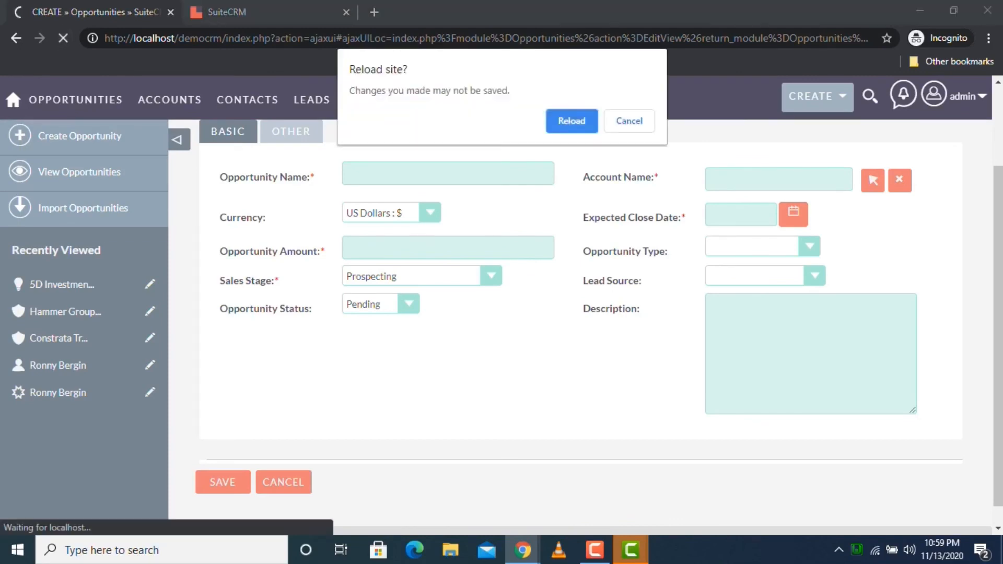
key("Return")
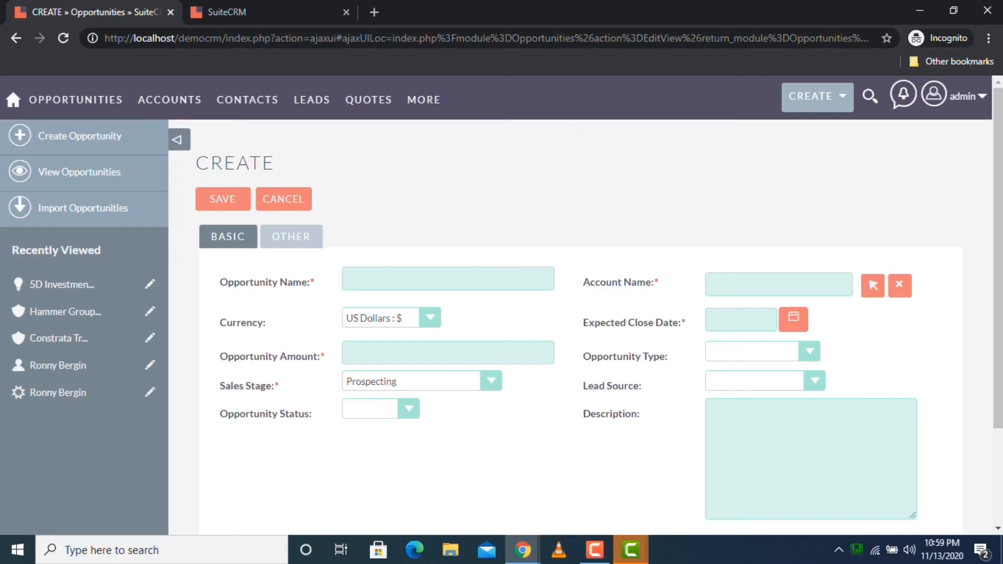
Test the Opportunity Status dropdown on the reloaded creation form by choosing Pending and Closed.
left_click(408, 409)
left_click(380, 451)
left_click(409, 409)
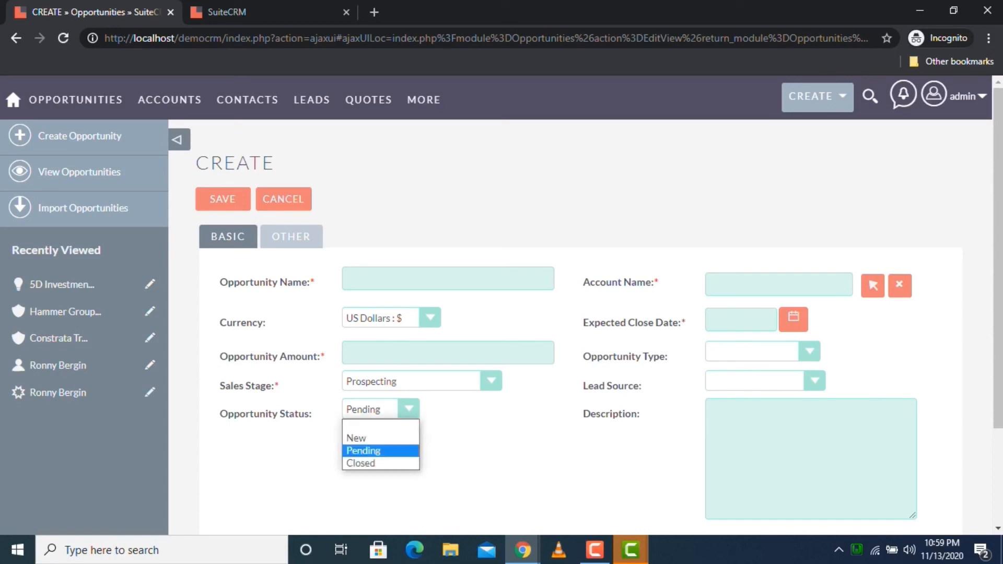
left_click(380, 464)
left_click(408, 409)
left_click(381, 451)
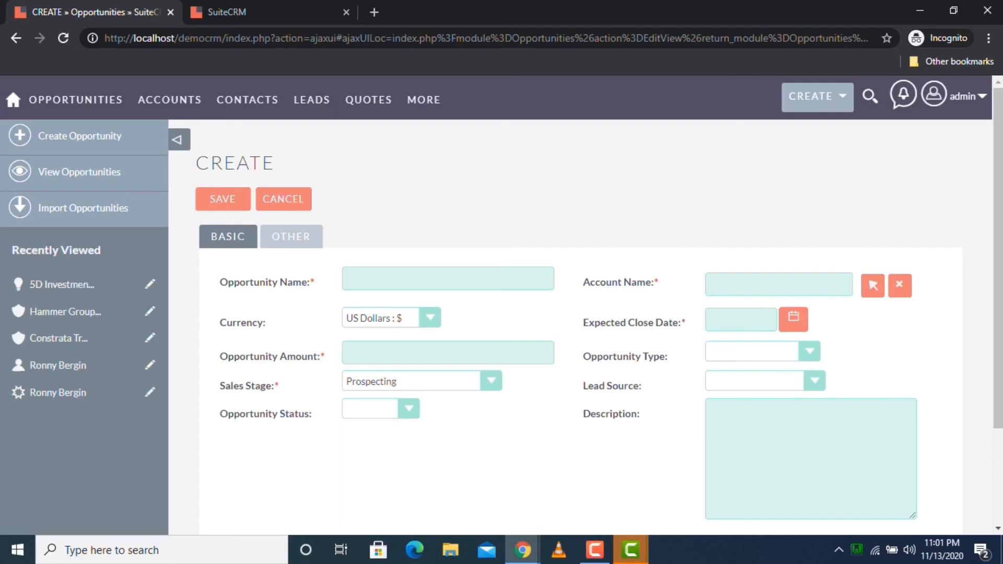
mouse_move(76, 100)
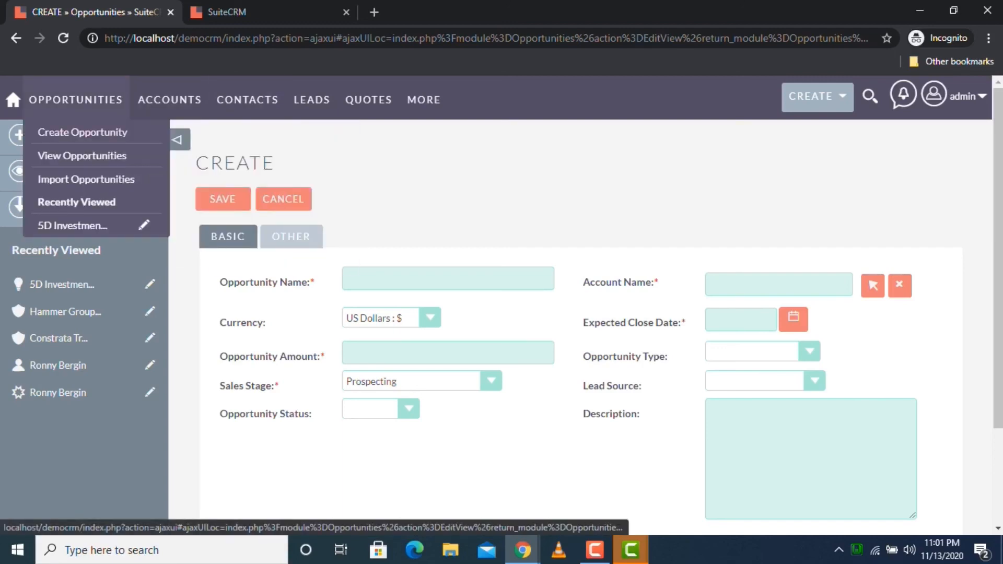
mouse_move(170, 99)
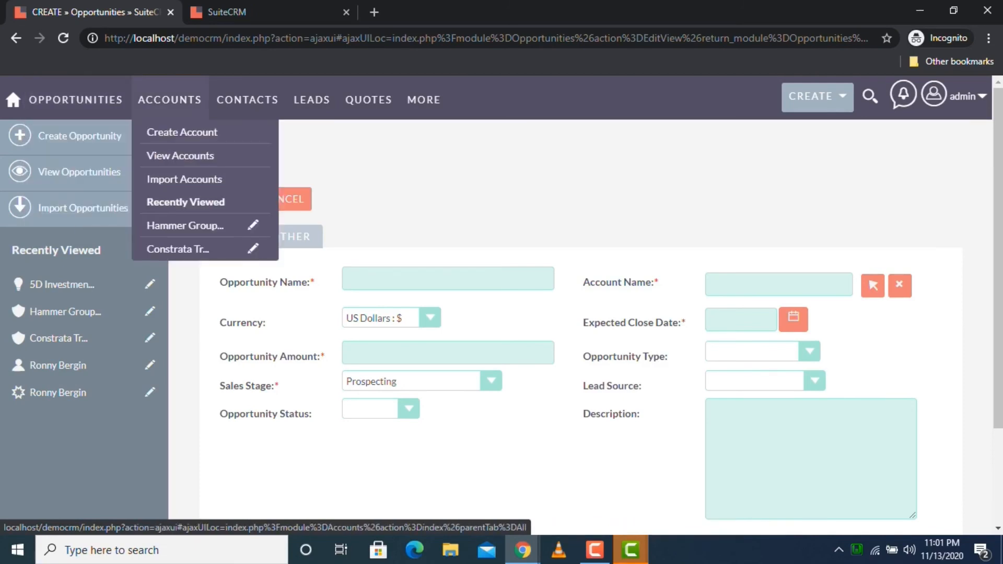
mouse_move(424, 99)
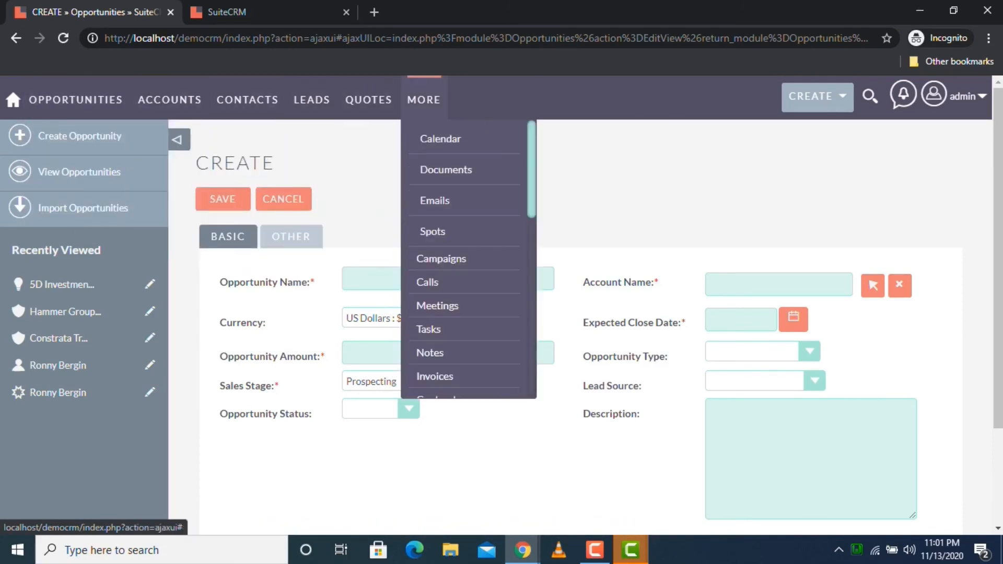